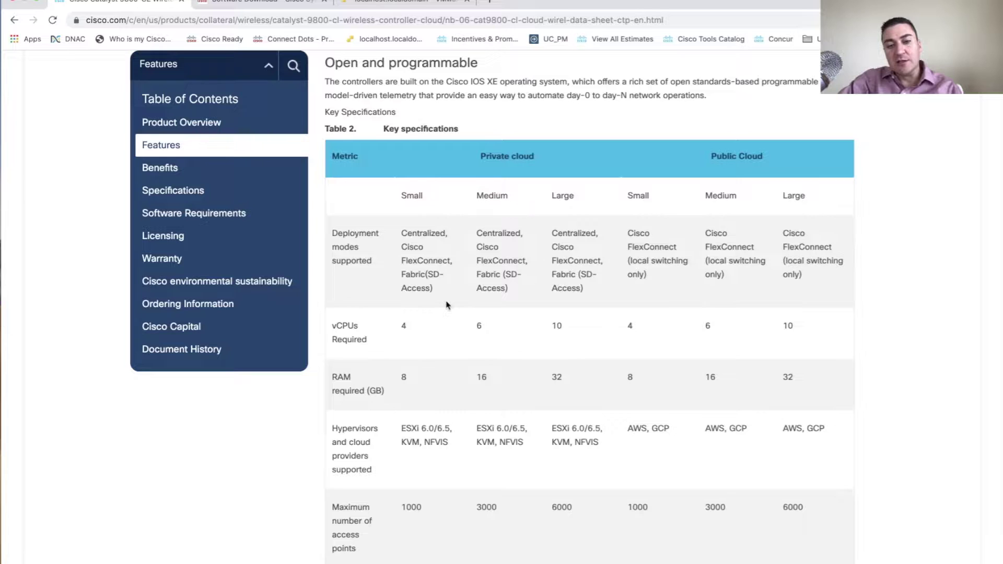
Review the 9800-CL specs (4/6/10 vCPUs, 8/16/32 GB RAM), then switch to Software Download
{"action": "scroll", "coordinate": [446, 306], "scroll_direction": "down", "scroll_amount": 2}
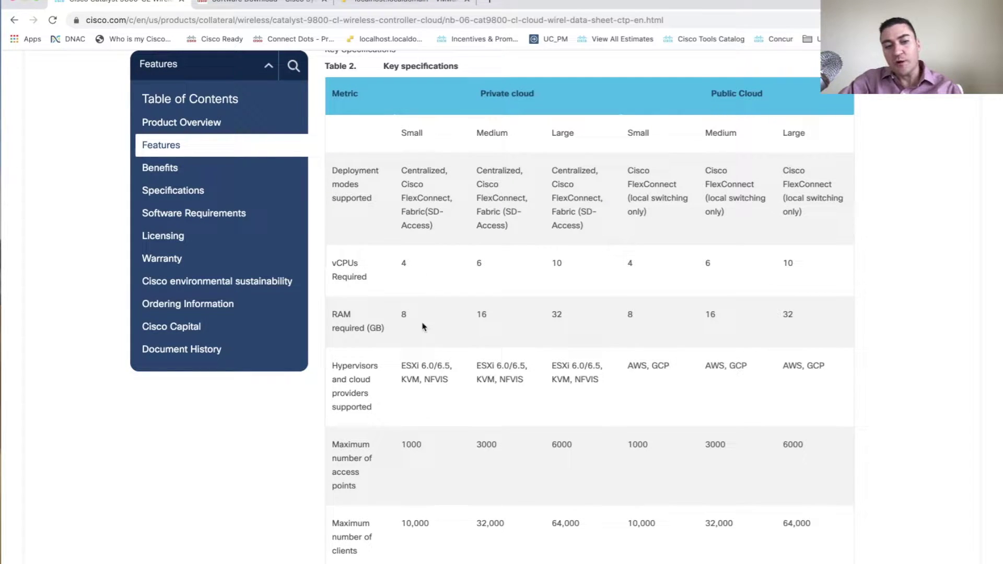
{"action": "scroll", "coordinate": [423, 326], "scroll_direction": "down", "scroll_amount": 1}
{"action": "scroll", "coordinate": [423, 326], "scroll_direction": "down", "scroll_amount": 4}
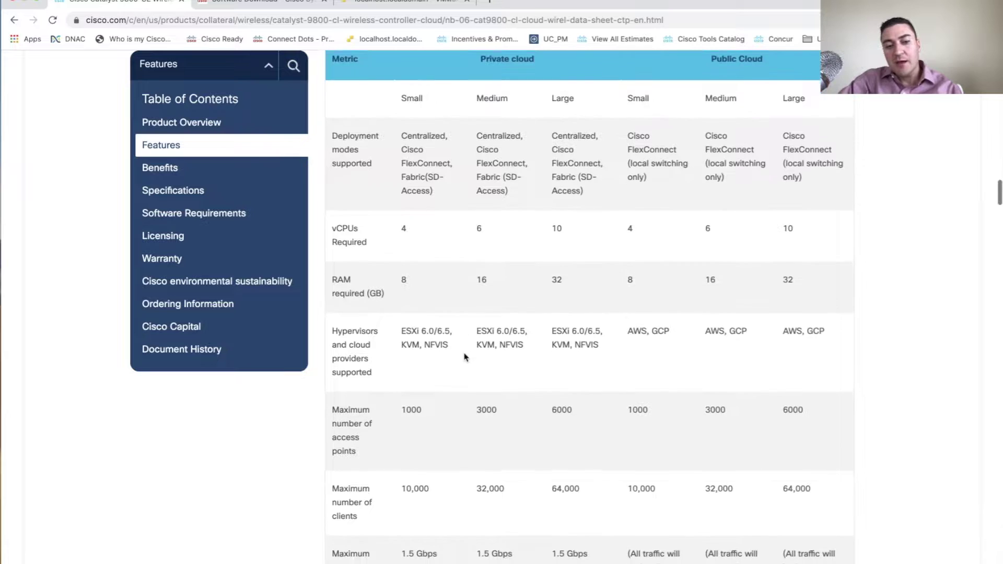
{"action": "scroll", "coordinate": [466, 358], "scroll_direction": "down", "scroll_amount": 1}
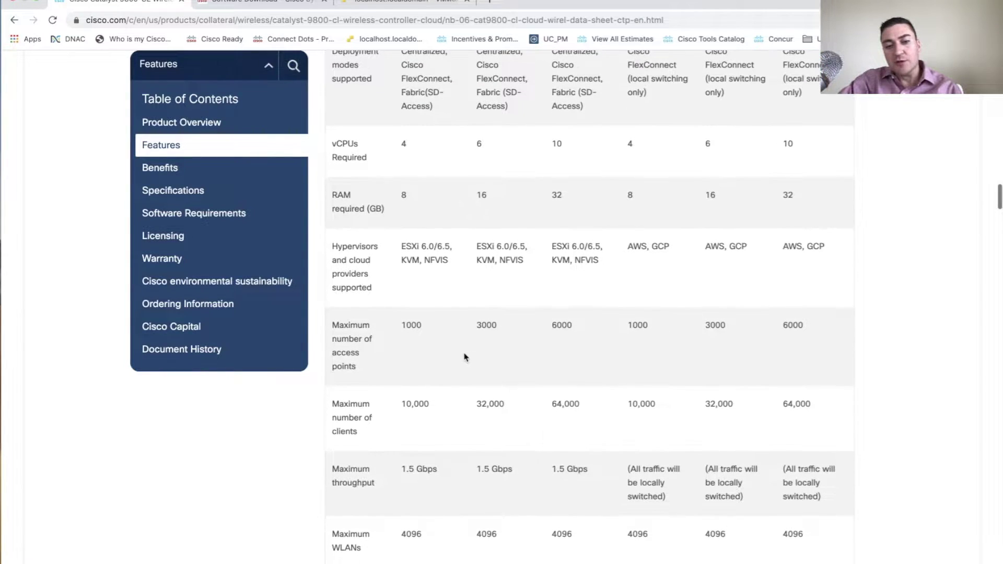
{"action": "scroll", "coordinate": [465, 358], "scroll_direction": "down", "scroll_amount": 1}
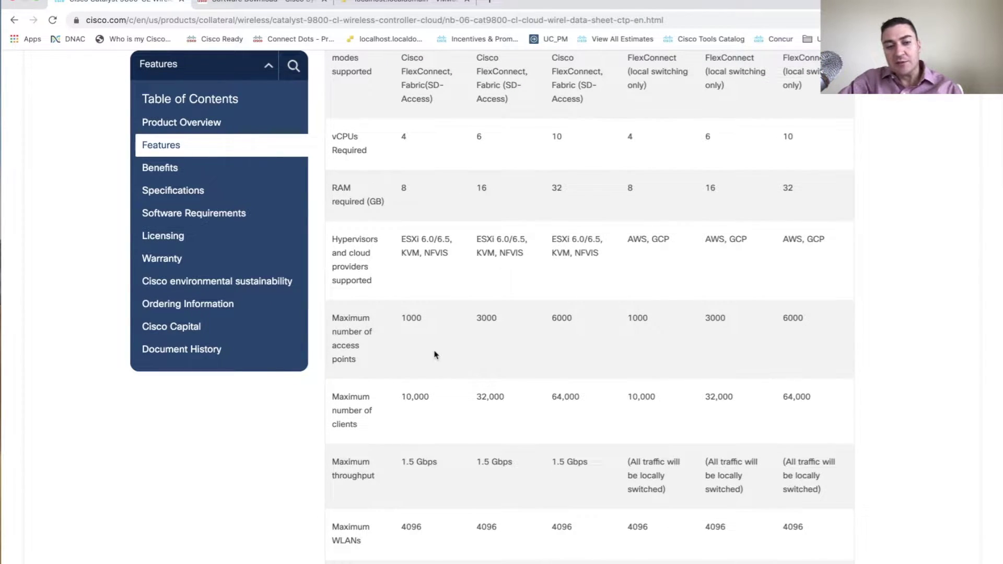
{"action": "scroll", "coordinate": [435, 352], "scroll_direction": "down", "scroll_amount": 1}
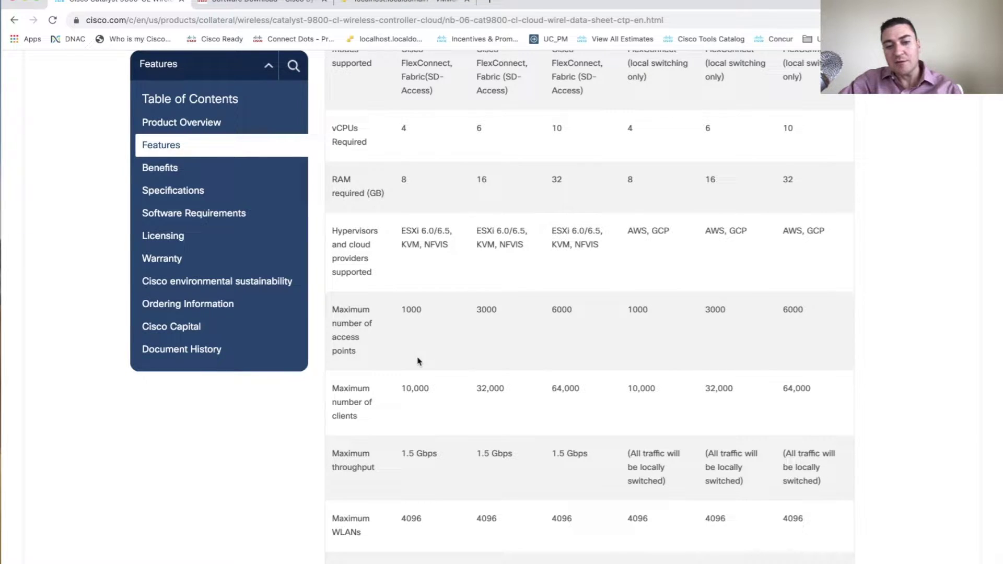
{"action": "scroll", "coordinate": [421, 405], "scroll_direction": "down", "scroll_amount": 1}
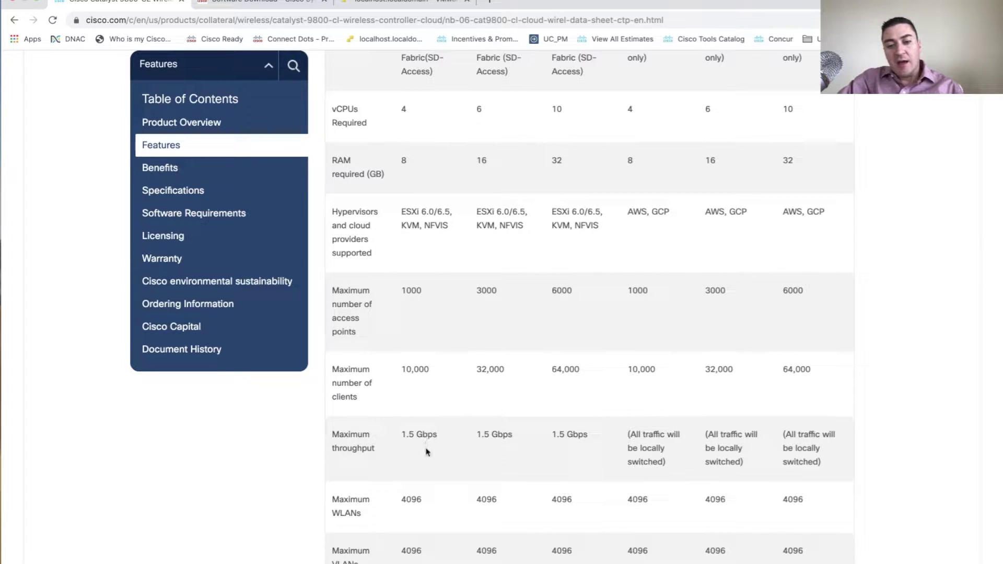
{"action": "scroll", "coordinate": [426, 453], "scroll_direction": "down", "scroll_amount": 1}
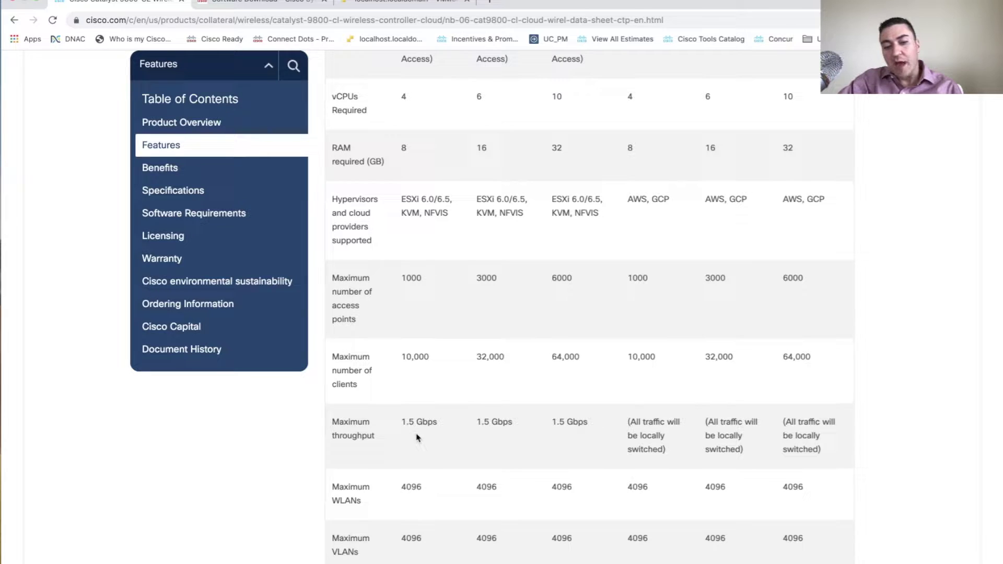
{"action": "scroll", "coordinate": [418, 438], "scroll_direction": "down", "scroll_amount": 1}
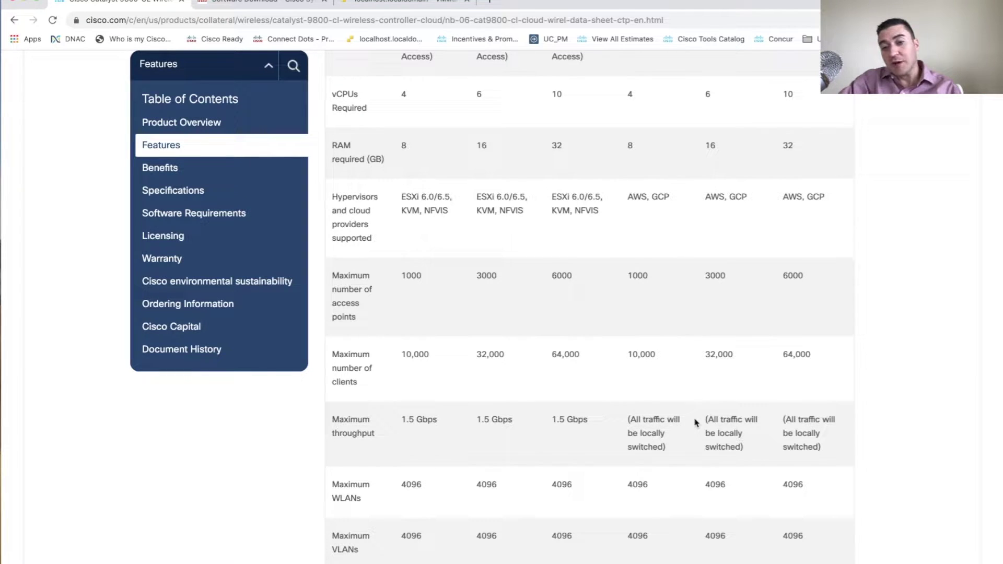
{"action": "scroll", "coordinate": [696, 424], "scroll_direction": "down", "scroll_amount": 1}
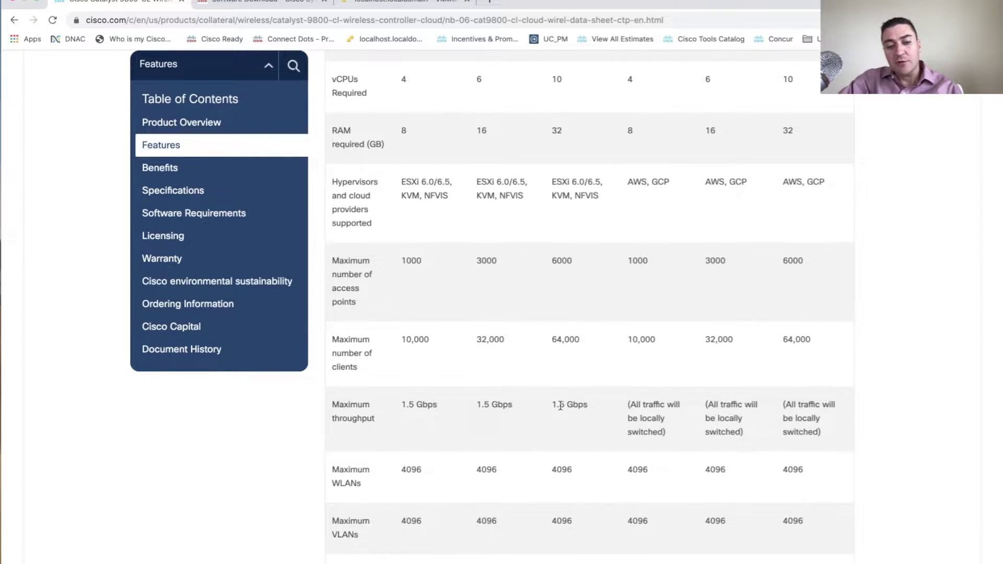
{"action": "scroll", "coordinate": [580, 417], "scroll_direction": "down", "scroll_amount": 3}
{"action": "scroll", "coordinate": [560, 409], "scroll_direction": "down", "scroll_amount": 10}
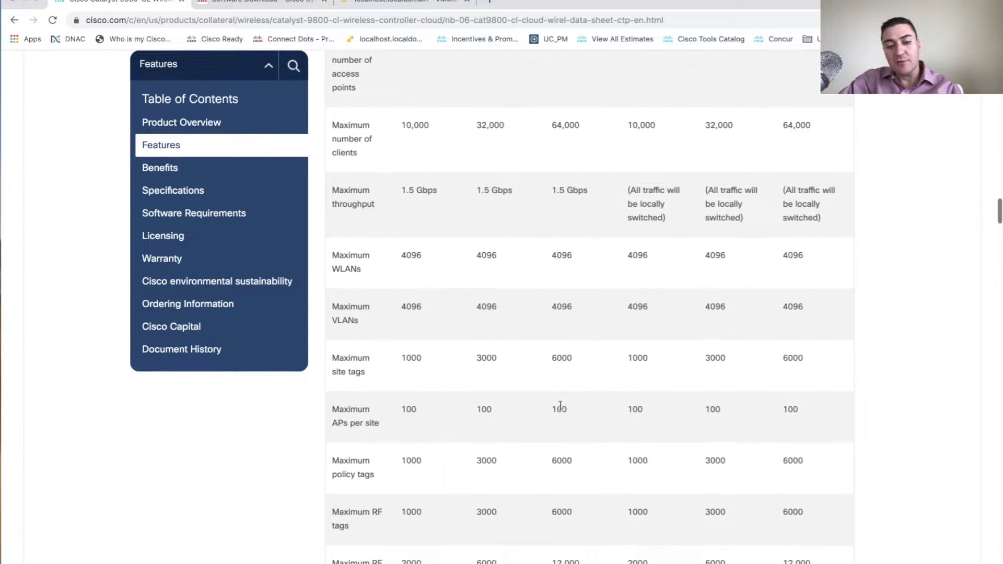
{"action": "scroll", "coordinate": [561, 409], "scroll_direction": "down", "scroll_amount": 5}
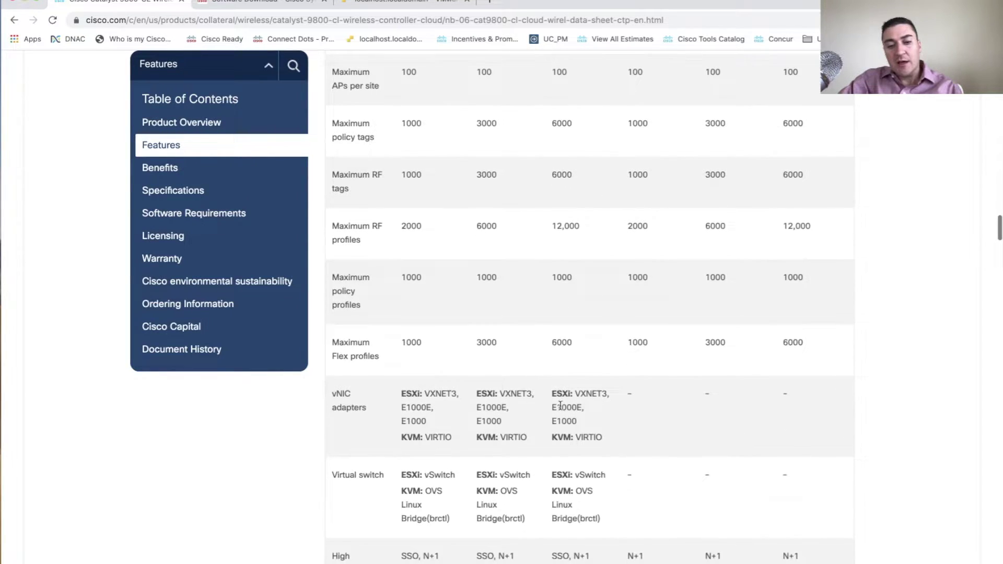
{"action": "scroll", "coordinate": [560, 409], "scroll_direction": "down", "scroll_amount": 2}
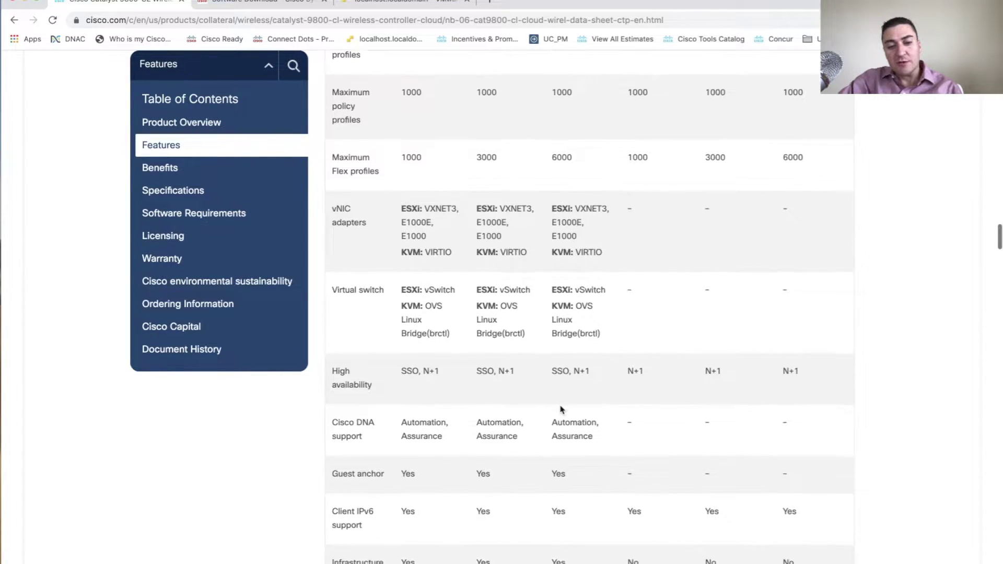
{"action": "scroll", "coordinate": [561, 409], "scroll_direction": "down", "scroll_amount": 1}
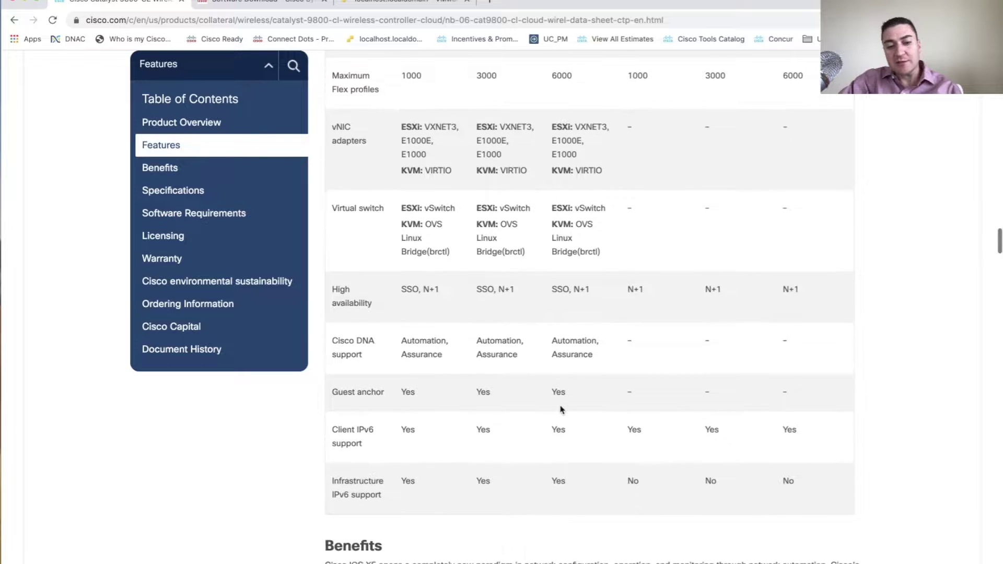
{"action": "scroll", "coordinate": [560, 409], "scroll_direction": "up", "scroll_amount": 15}
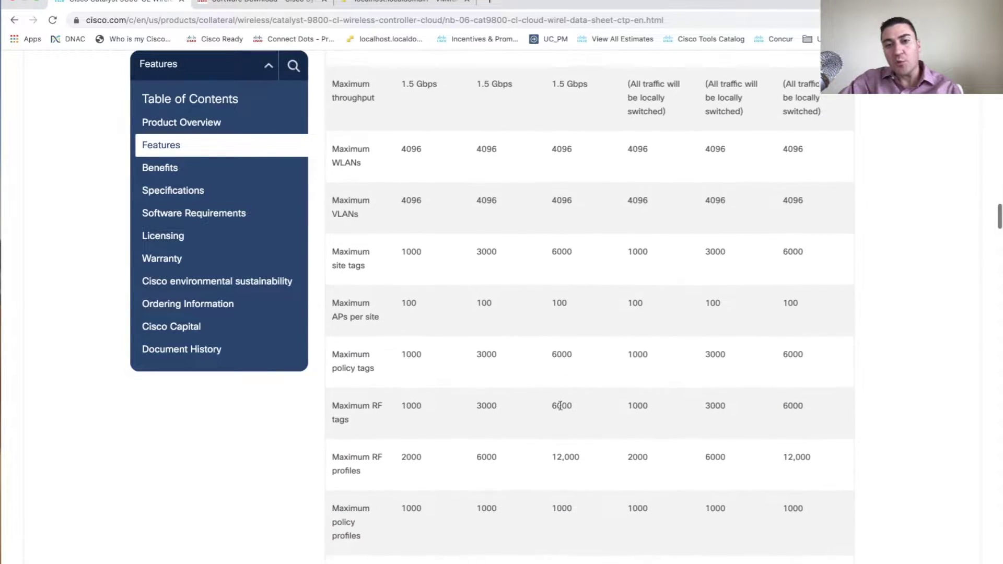
{"action": "scroll", "coordinate": [561, 409], "scroll_direction": "up", "scroll_amount": 10}
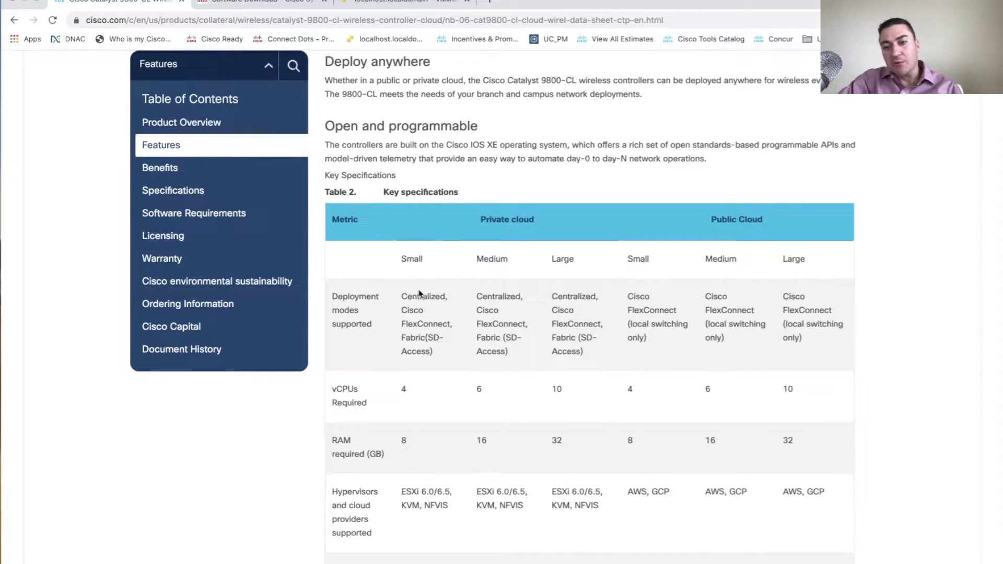
{"action": "left_click", "coordinate": [260, 6]}
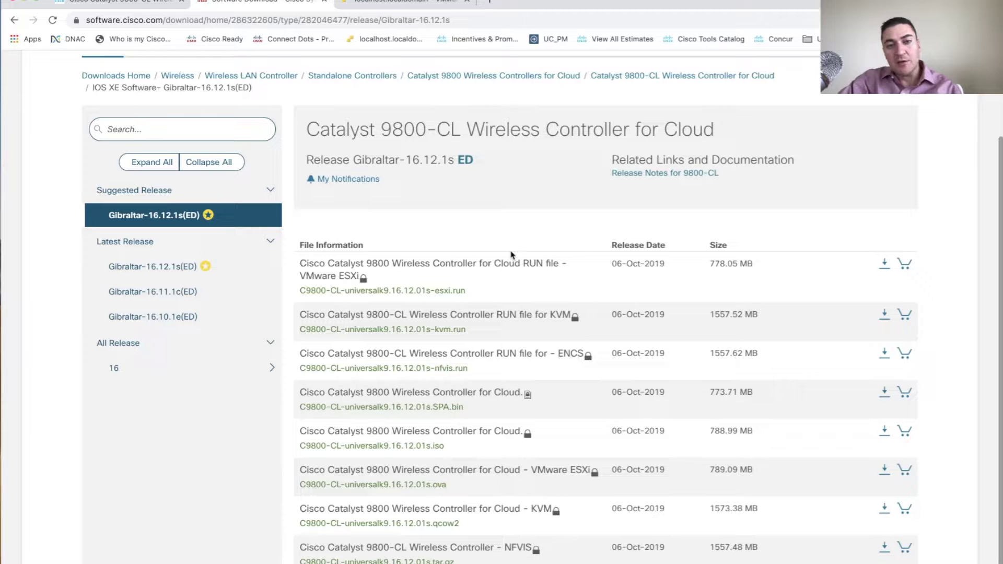
{"action": "scroll", "coordinate": [511, 255], "scroll_direction": "down", "scroll_amount": 1}
{"action": "mouse_move", "coordinate": [540, 258]}
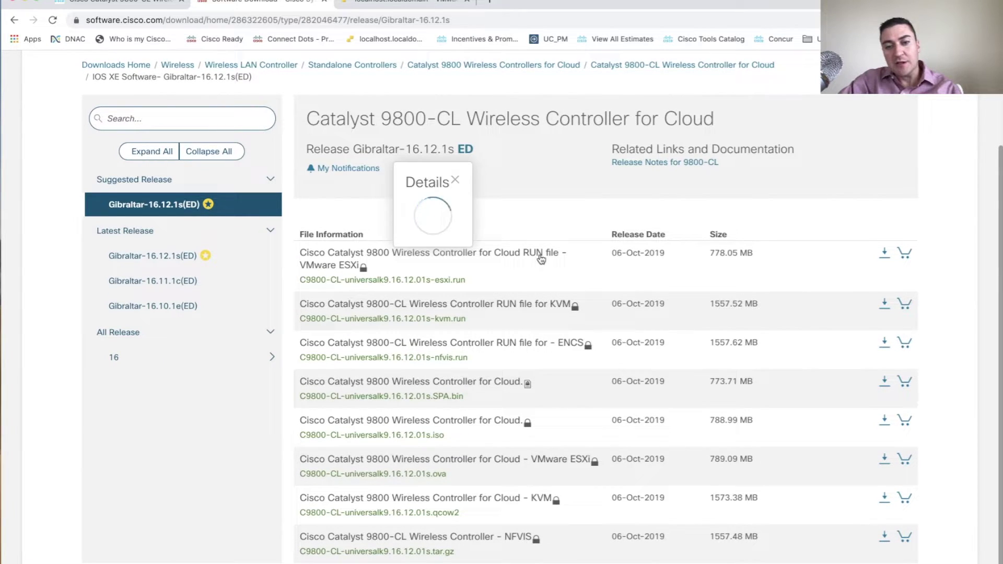
{"action": "left_click", "coordinate": [594, 72]}
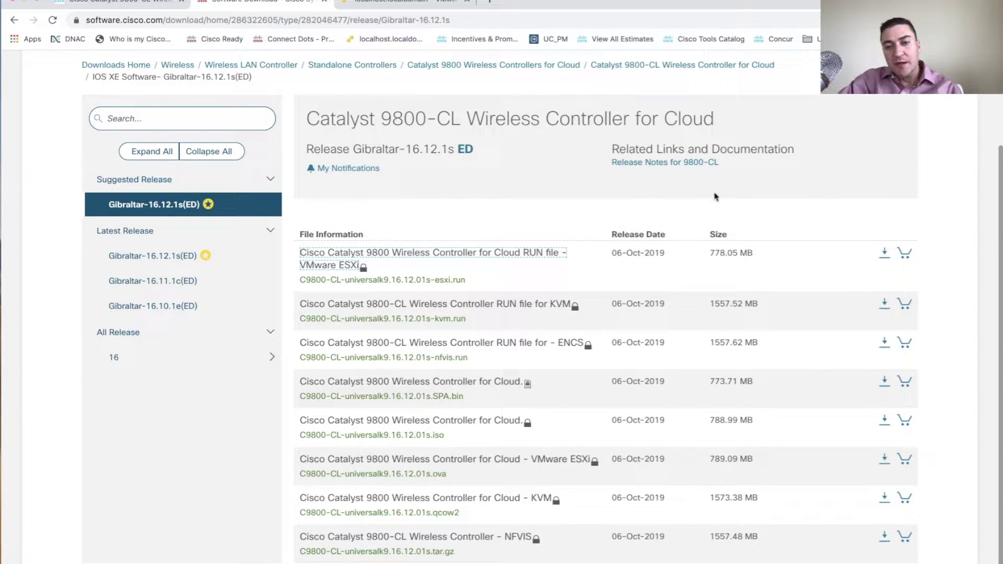
{"action": "scroll", "coordinate": [944, 227], "scroll_direction": "down", "scroll_amount": 1}
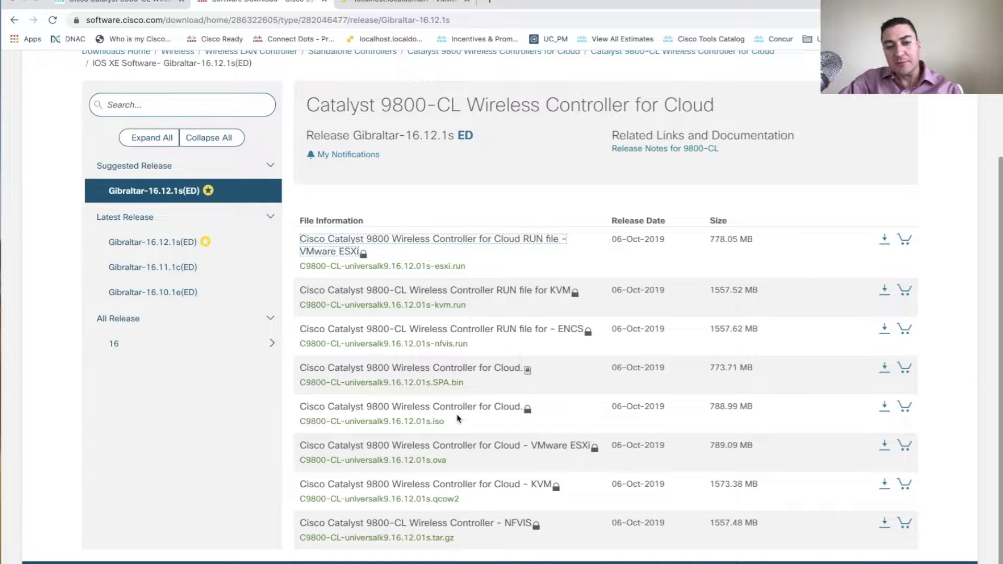
{"action": "key", "text": "super+Tab"}
{"action": "left_click_drag", "start_coordinate": [440, 85], "coordinate": [470, 108]}
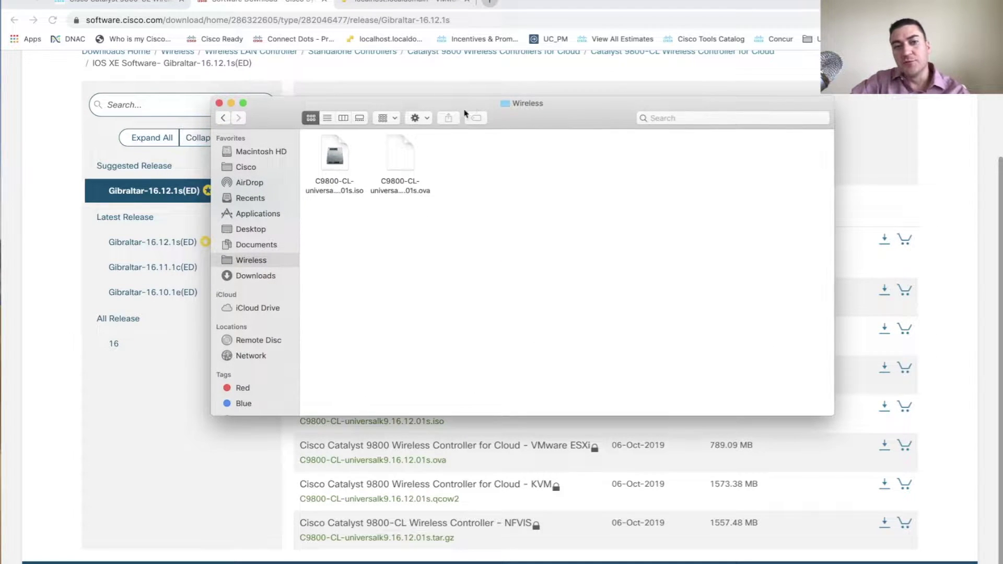
Confirm the Wireless folder holds the 9800-CL .iso and .ova images, then return to the ESXi VM list
{"action": "left_click", "coordinate": [355, 194]}
{"action": "left_click", "coordinate": [421, 195]}
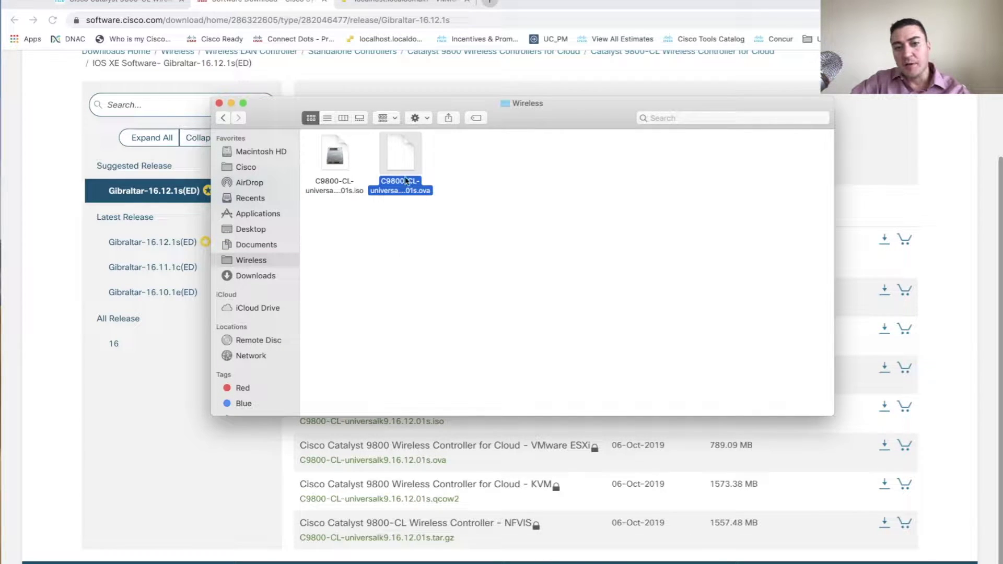
{"action": "left_click", "coordinate": [343, 194]}
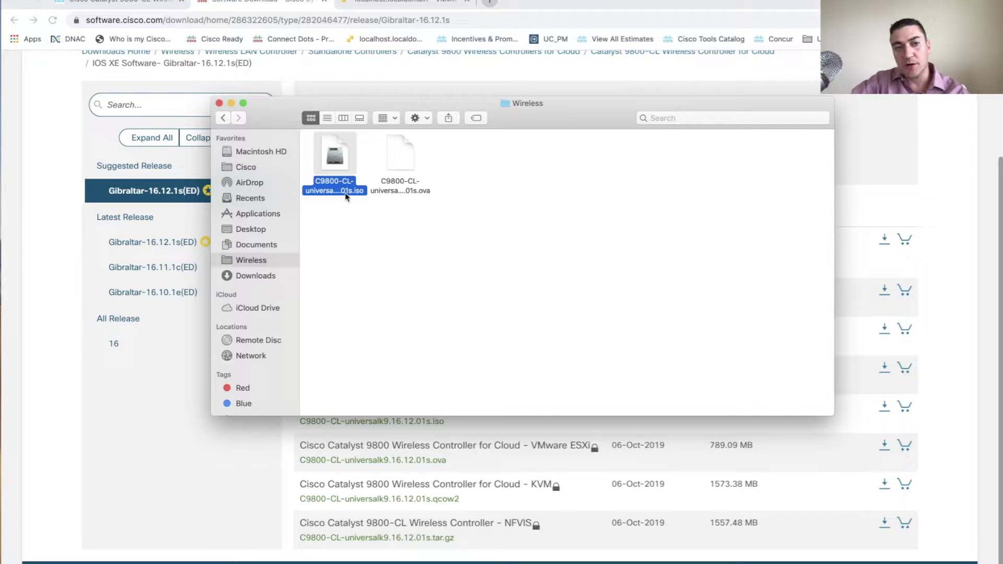
{"action": "left_click", "coordinate": [41, 225]}
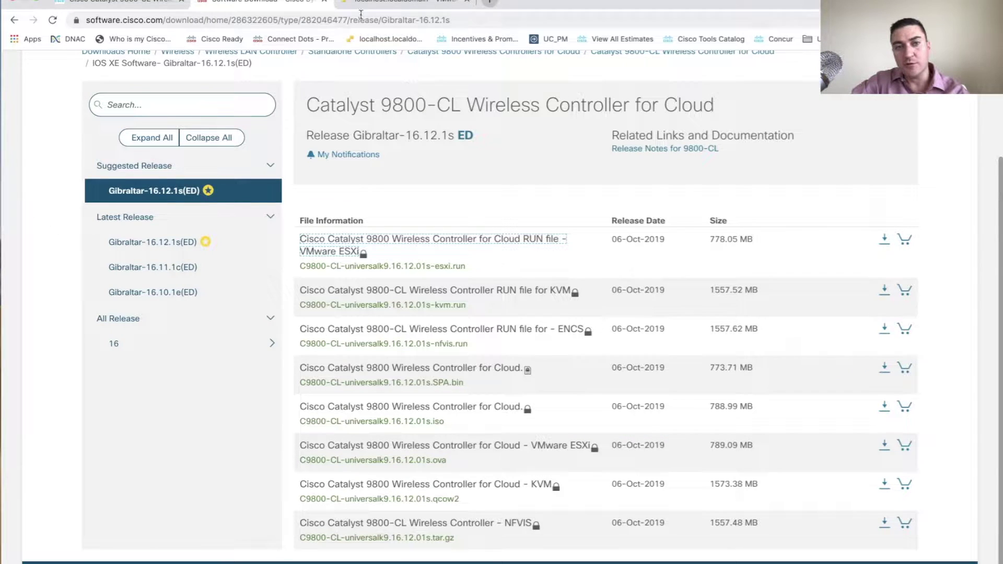
{"action": "left_click", "coordinate": [382, 7]}
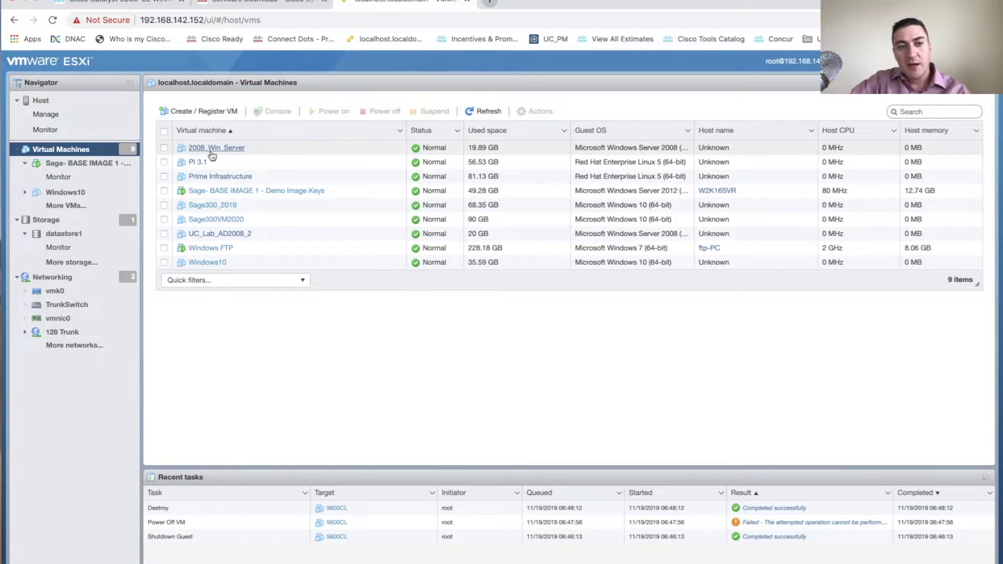
Start a new virtual machine deployed from an OVA file and name it 9800CL
{"action": "left_click", "coordinate": [197, 116]}
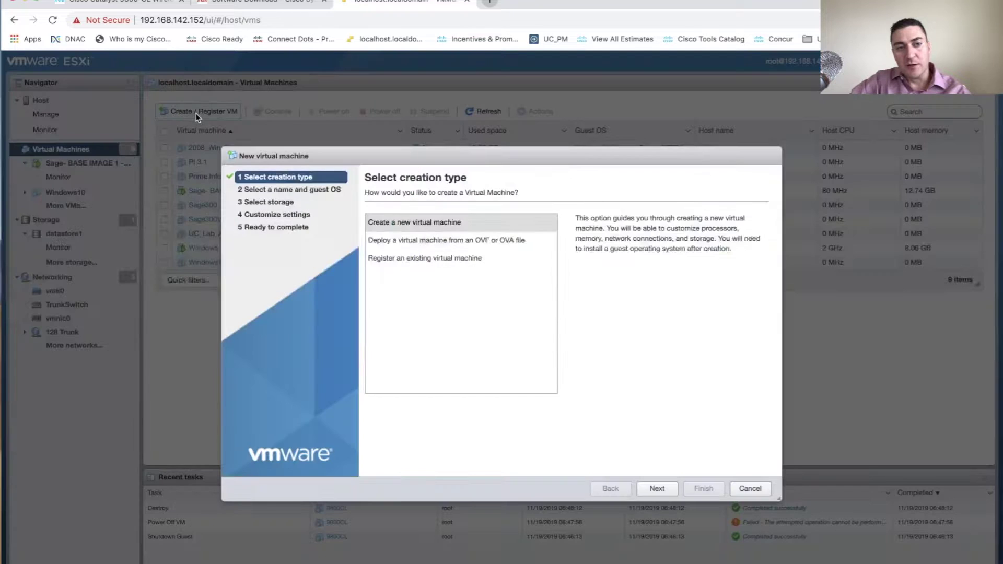
{"action": "left_click", "coordinate": [470, 244]}
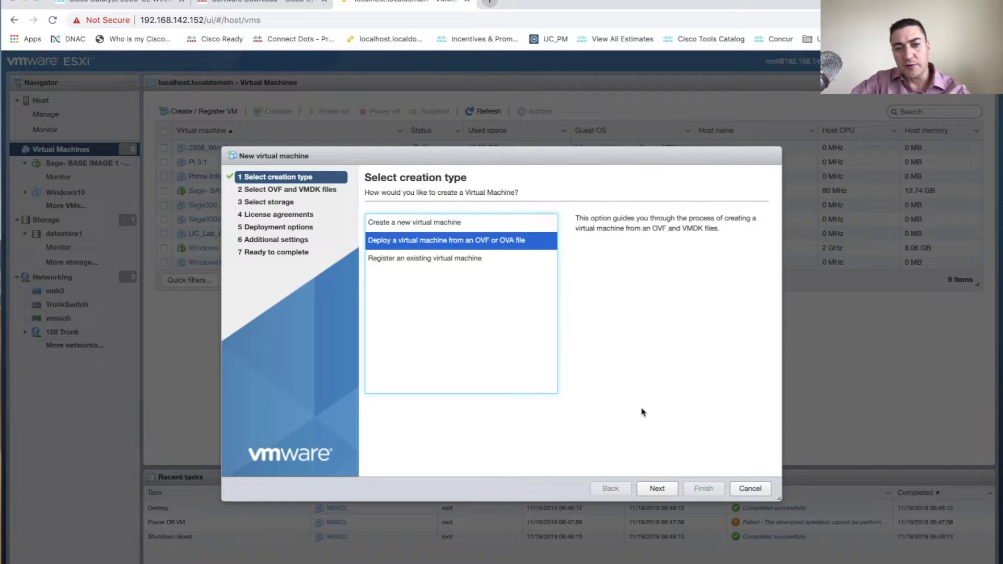
{"action": "left_click", "coordinate": [674, 489]}
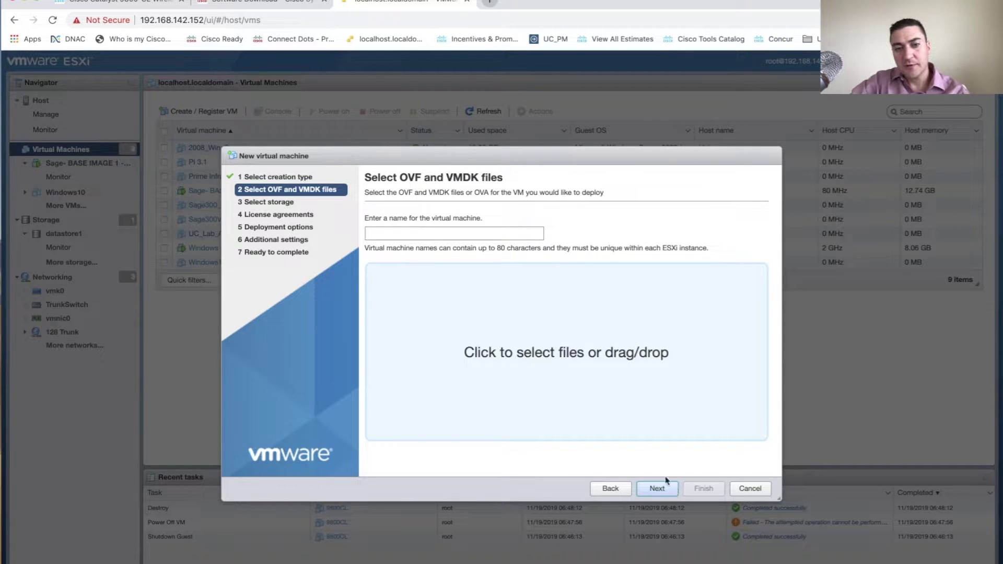
{"action": "left_click", "coordinate": [434, 232]}
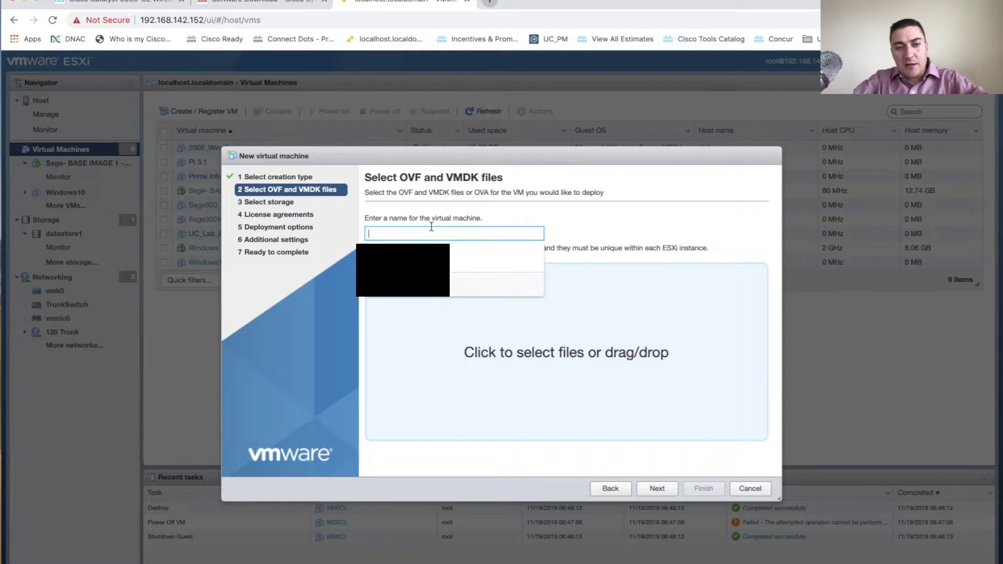
{"action": "left_click", "coordinate": [437, 228]}
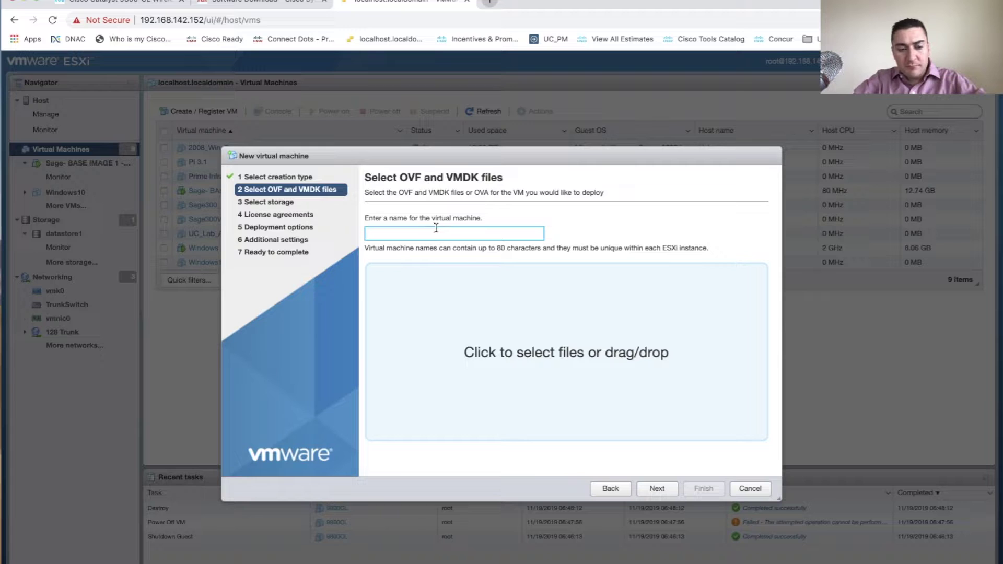
{"action": "type", "text": "E"}
{"action": "type", "text": "800"}
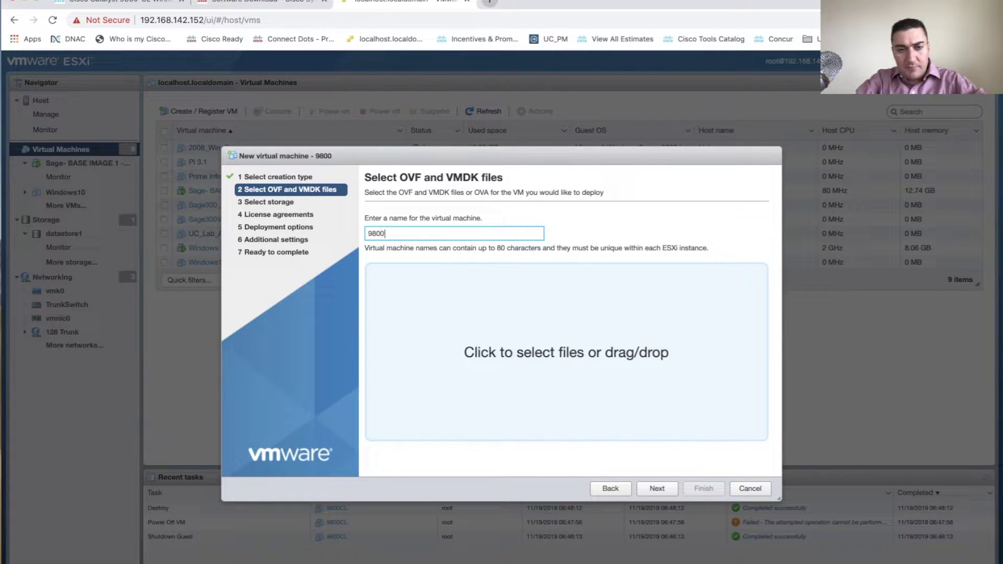
Load C9800-CL-universalk9.16.12.01s.ova from the Wireless folder and continue to storage selection
{"action": "left_click", "coordinate": [522, 340]}
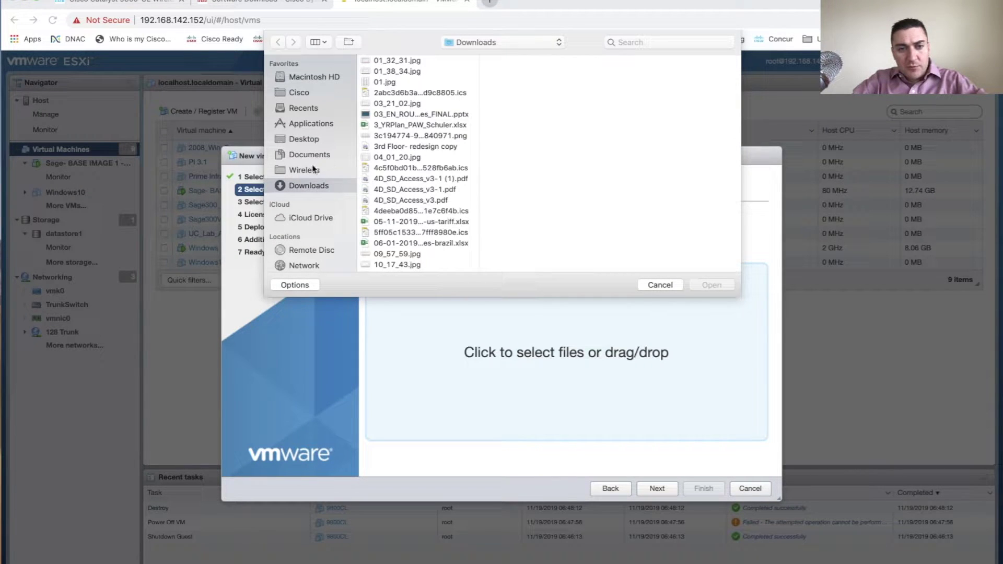
{"action": "left_click", "coordinate": [310, 171]}
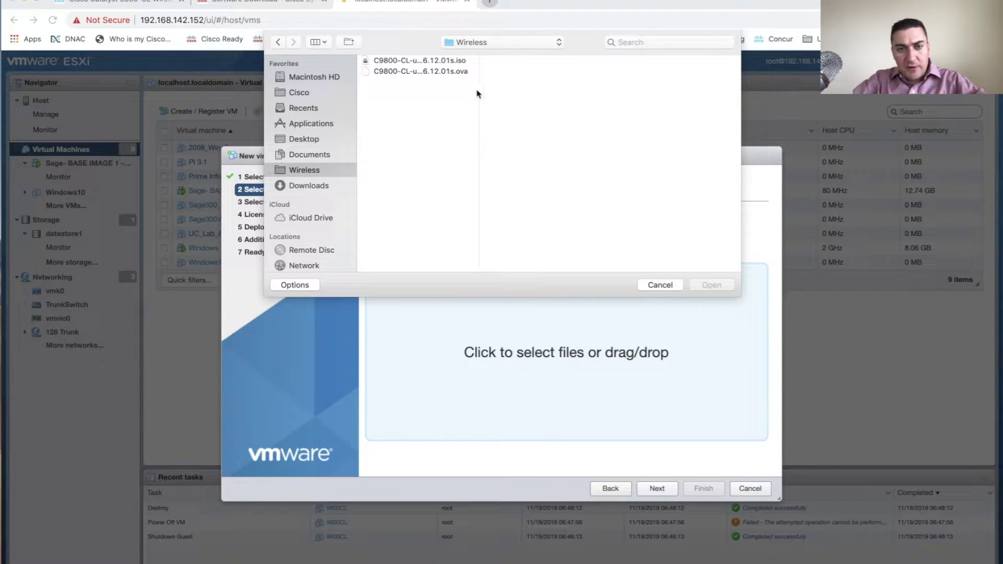
{"action": "left_click", "coordinate": [451, 72]}
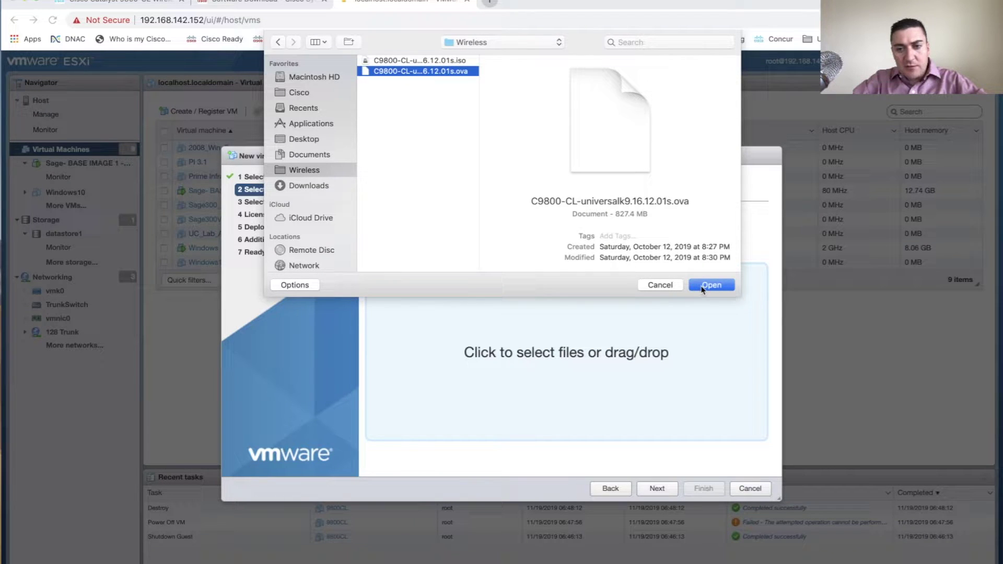
{"action": "left_click", "coordinate": [703, 287]}
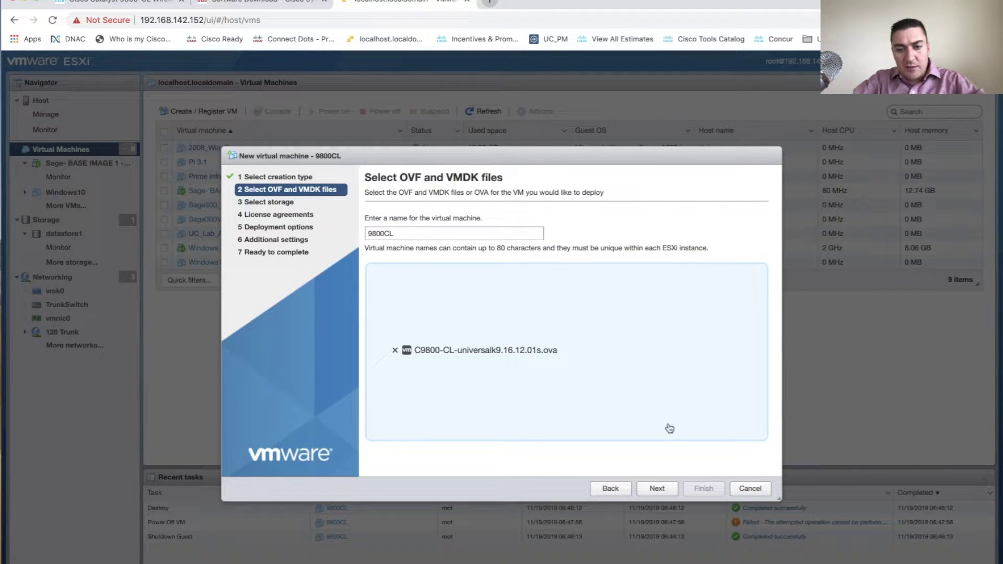
{"action": "left_click", "coordinate": [651, 489]}
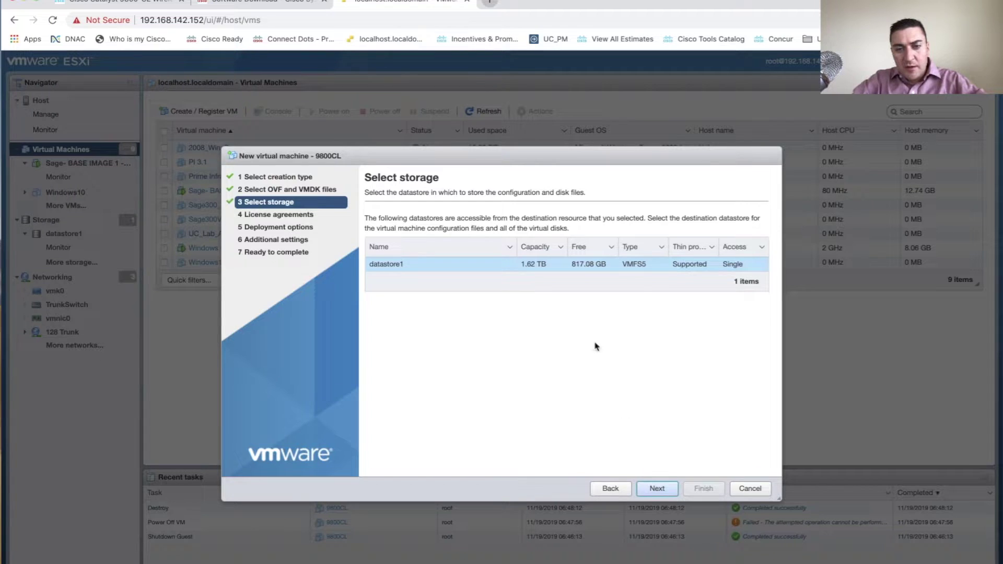
Keep datastore1 and the 1K APs, 10K Clients profile with thin provisioning, reaching Ready to complete
{"action": "left_click", "coordinate": [652, 489]}
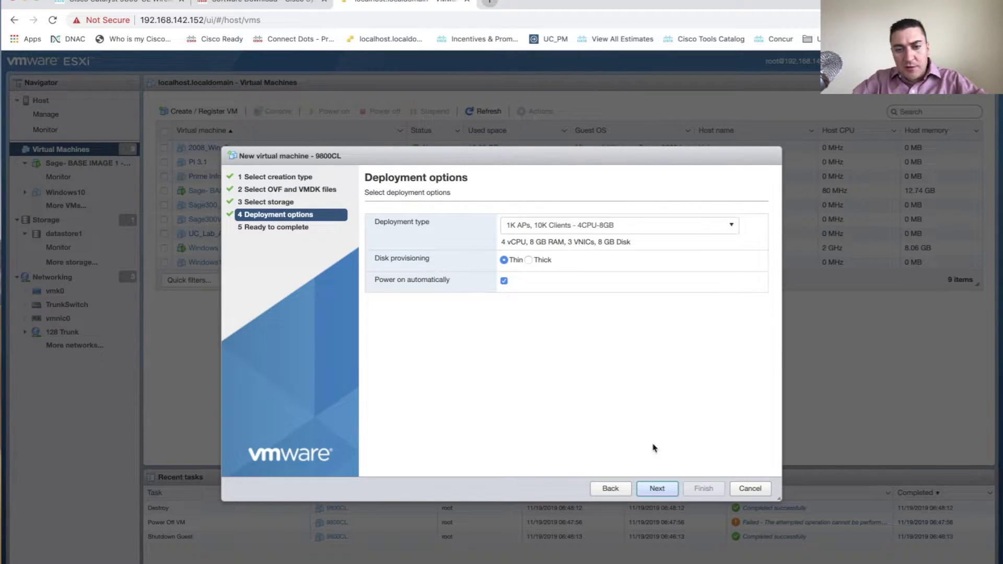
{"action": "left_click", "coordinate": [730, 228]}
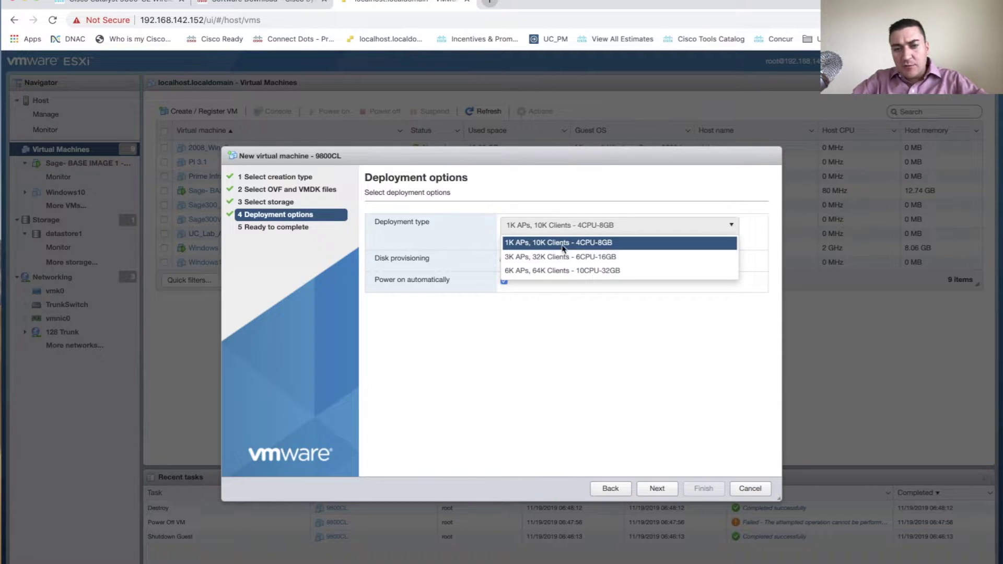
{"action": "left_click", "coordinate": [569, 191]}
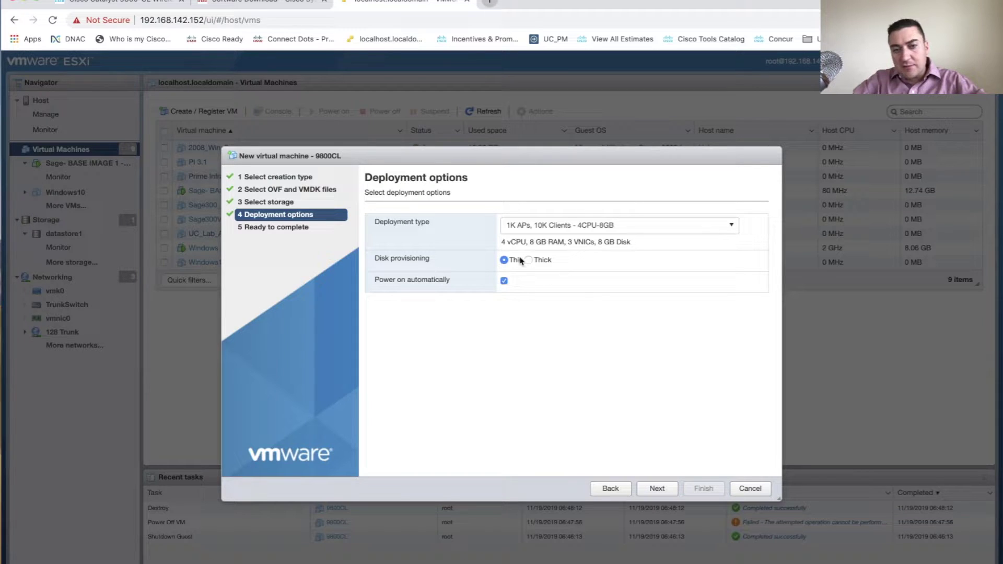
{"action": "left_click", "coordinate": [655, 489]}
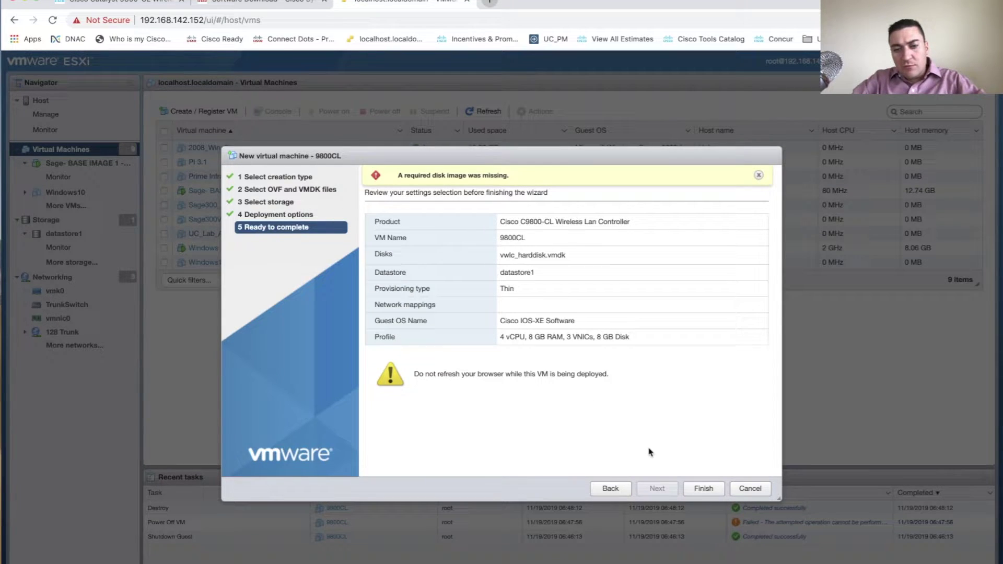
Finish importing the VM and check the 9800CL console output
{"action": "left_click", "coordinate": [699, 493]}
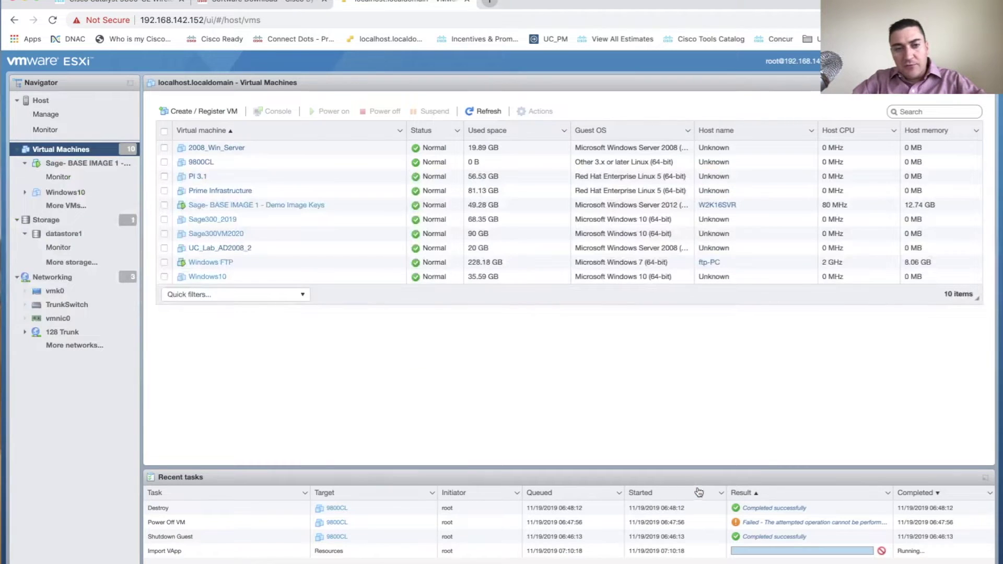
{"action": "left_click", "coordinate": [237, 167]}
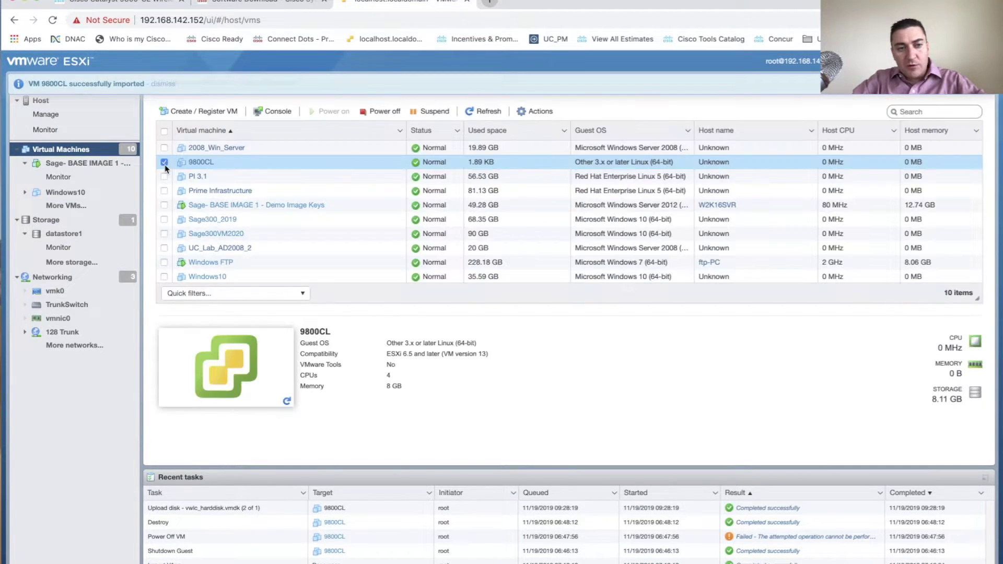
{"action": "left_click", "coordinate": [165, 163]}
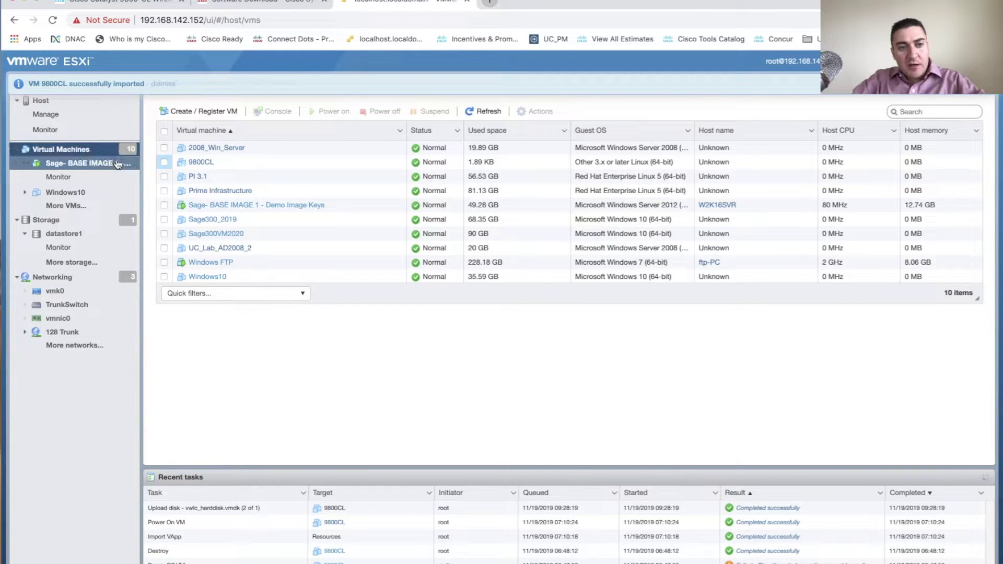
{"action": "left_click", "coordinate": [204, 164]}
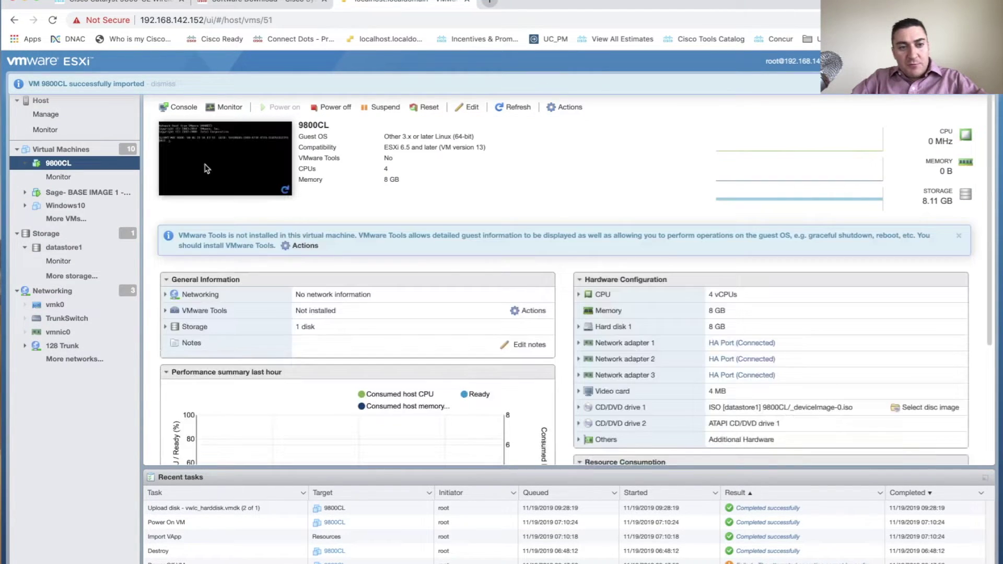
{"action": "left_click", "coordinate": [218, 169]}
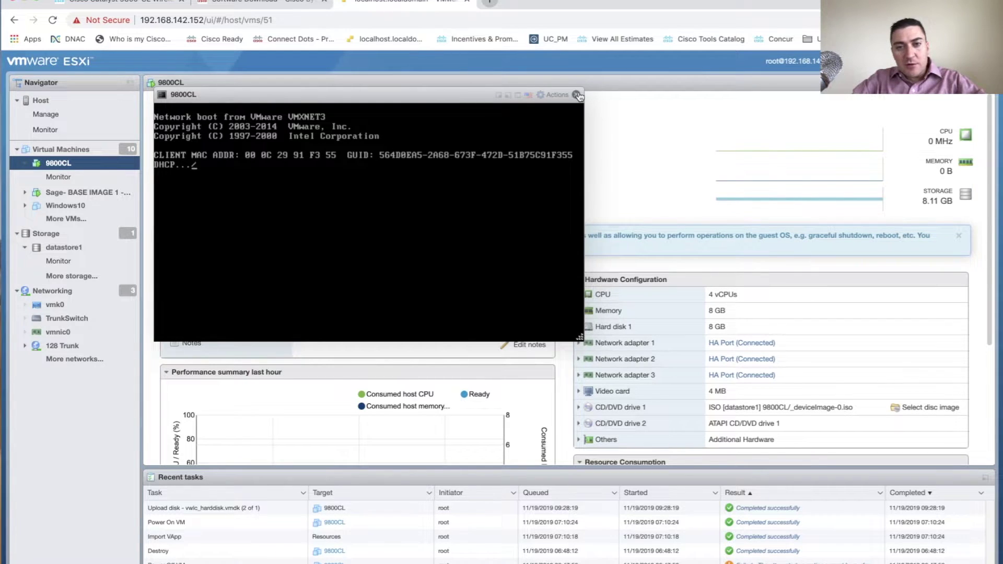
{"action": "left_click", "coordinate": [577, 95]}
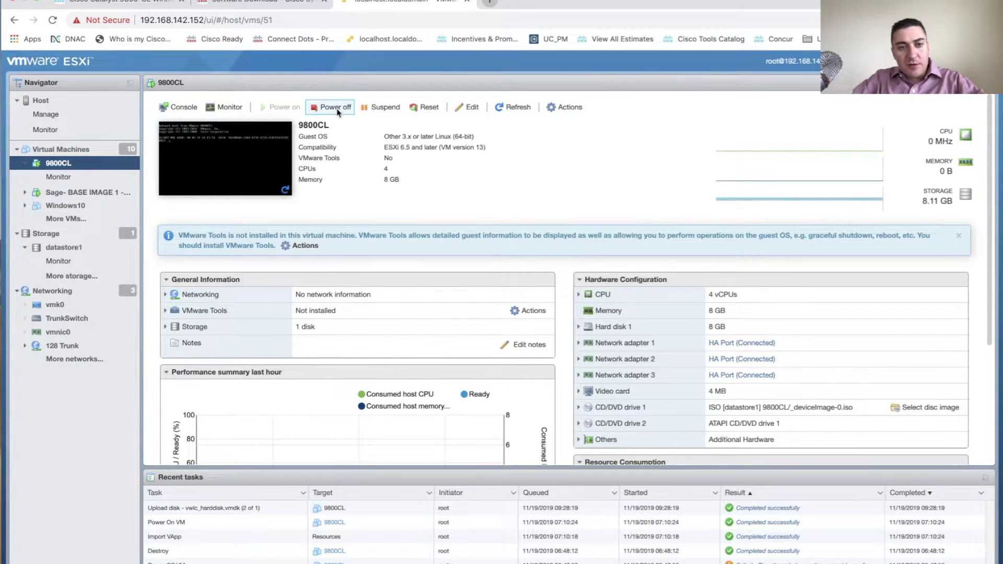
Power off the 9800CL VM and return to the Host overview
{"action": "left_click", "coordinate": [337, 111]}
{"action": "left_click", "coordinate": [588, 367]}
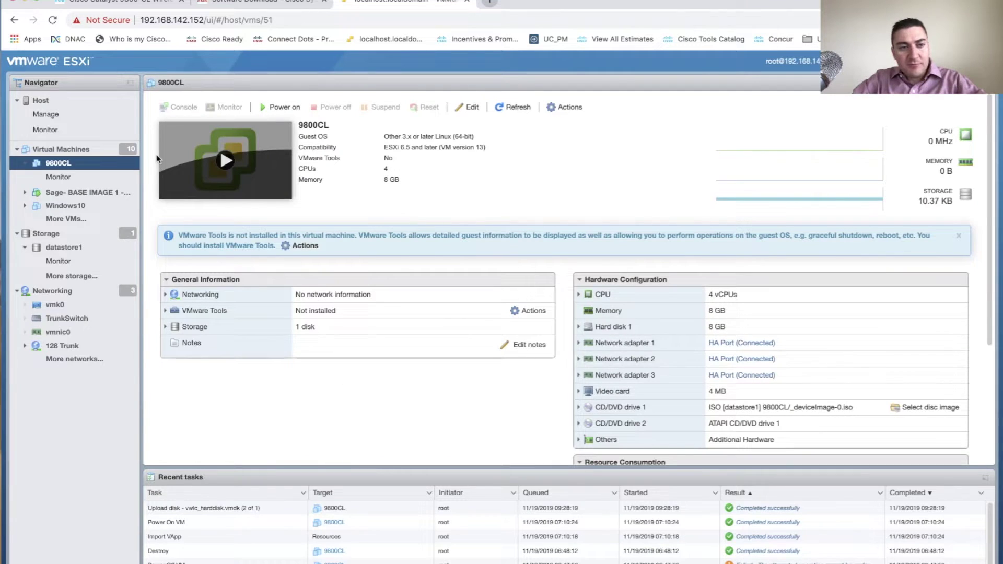
{"action": "left_click", "coordinate": [45, 103]}
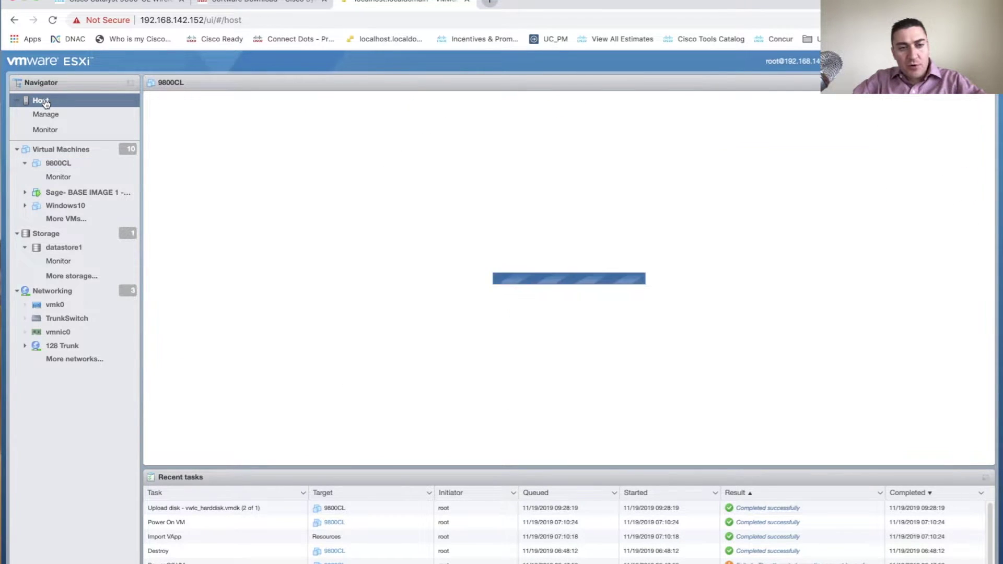
Browse datastore1's files, cancel uploading the C9800 .iso, and close the datastore browser
{"action": "scroll", "coordinate": [354, 297], "scroll_direction": "down", "scroll_amount": 1}
{"action": "scroll", "coordinate": [355, 297], "scroll_direction": "down", "scroll_amount": 3}
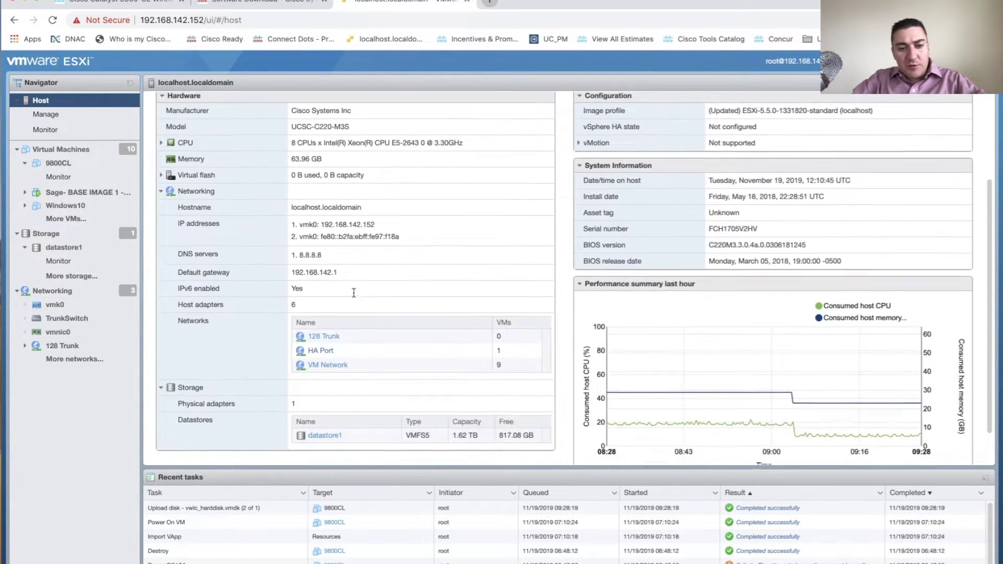
{"action": "left_click", "coordinate": [326, 395]}
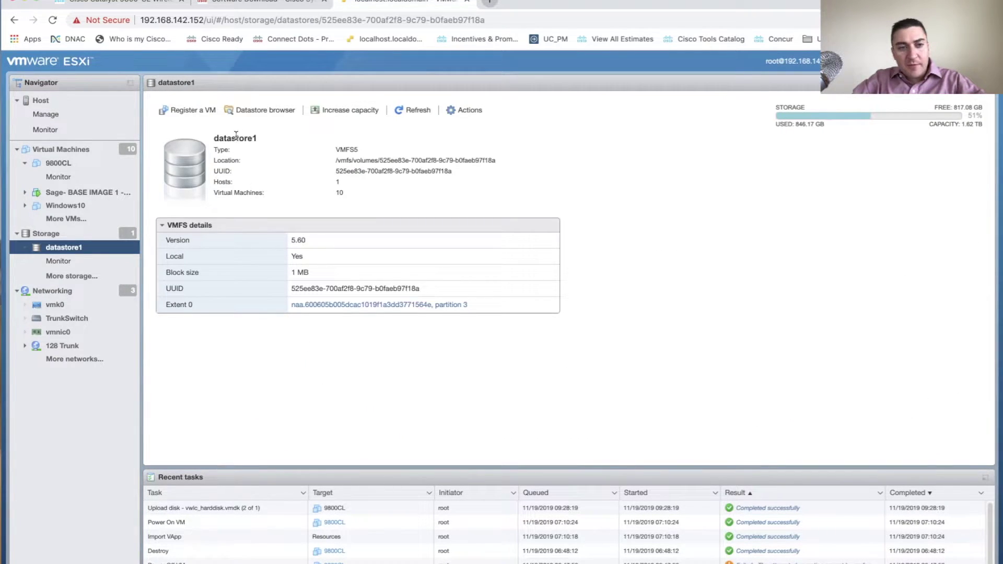
{"action": "left_click", "coordinate": [260, 110]}
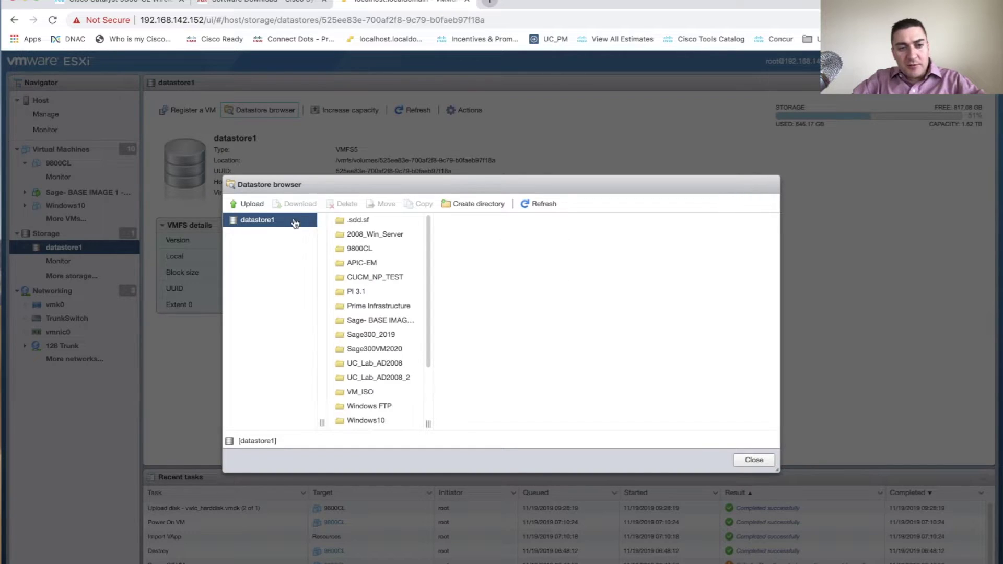
{"action": "left_click", "coordinate": [259, 208]}
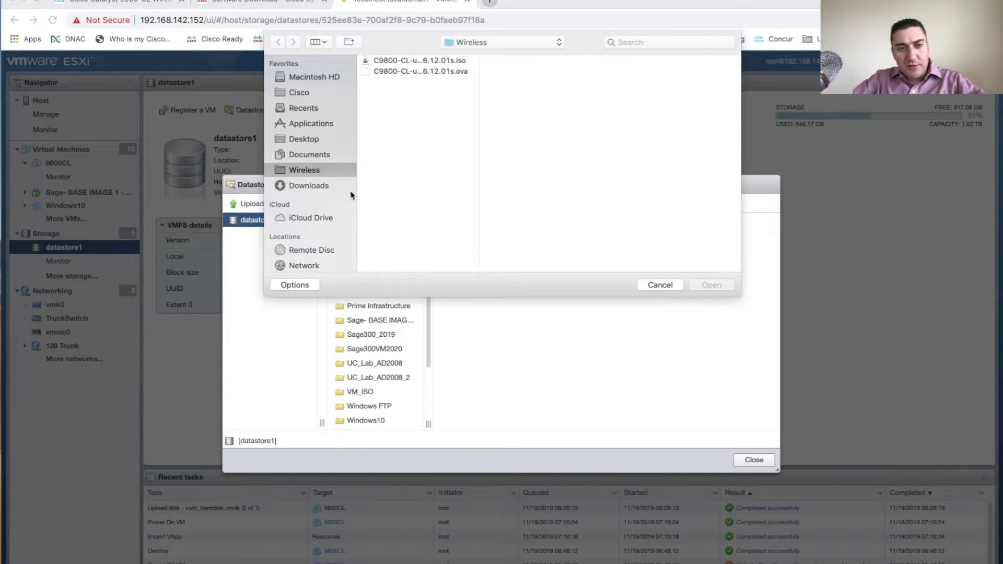
{"action": "left_click", "coordinate": [431, 61]}
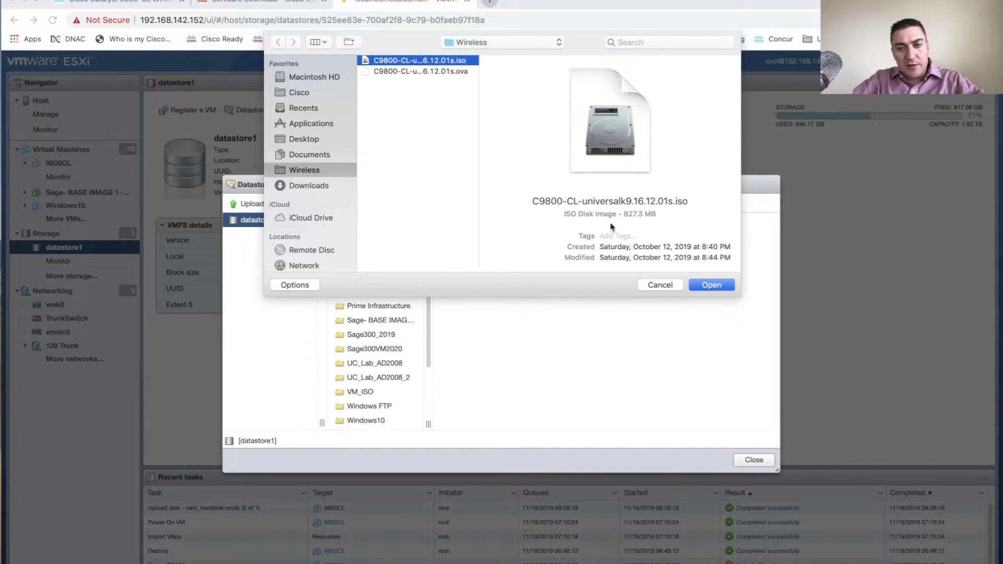
{"action": "left_click", "coordinate": [669, 287]}
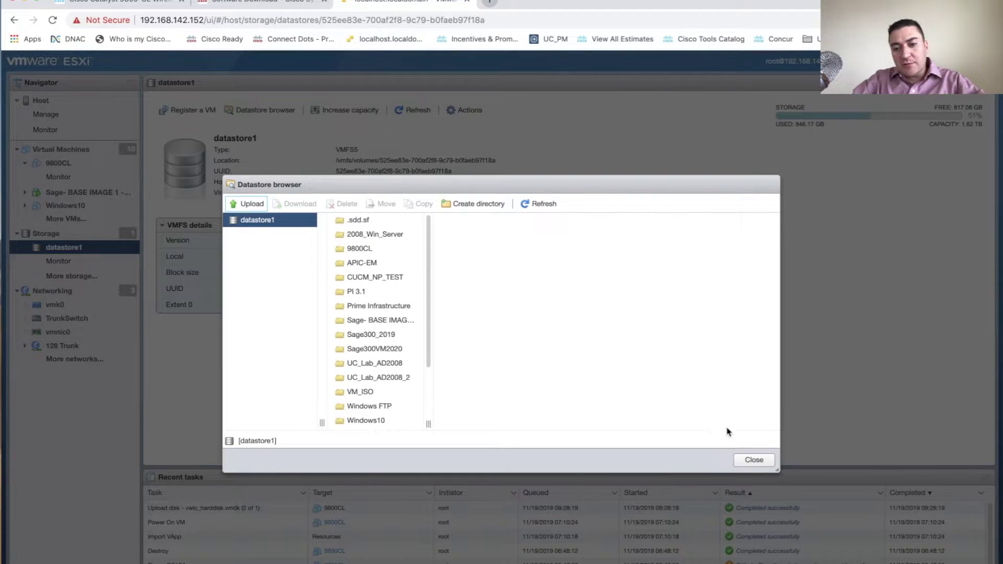
{"action": "left_click", "coordinate": [753, 460]}
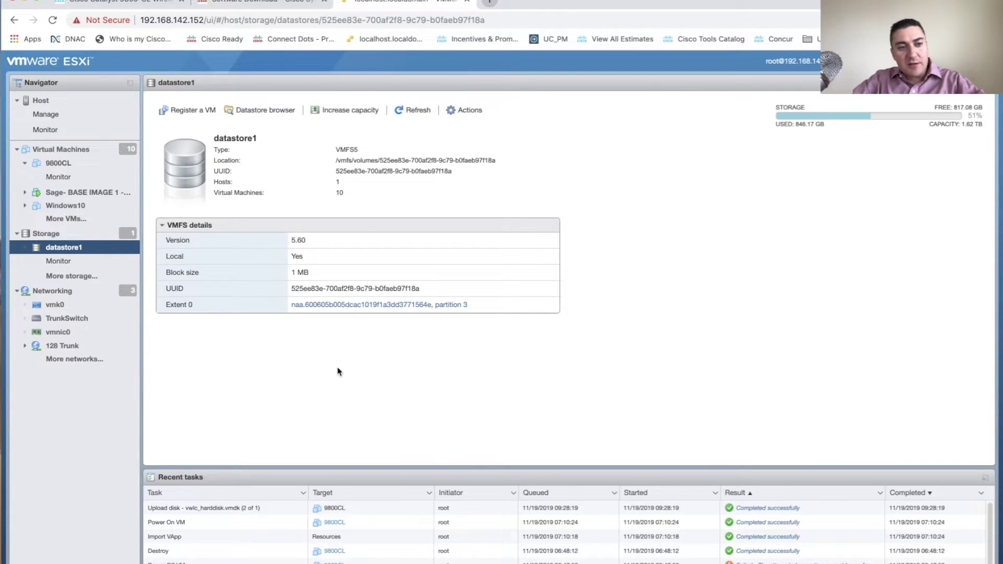
{"action": "left_click", "coordinate": [59, 163]}
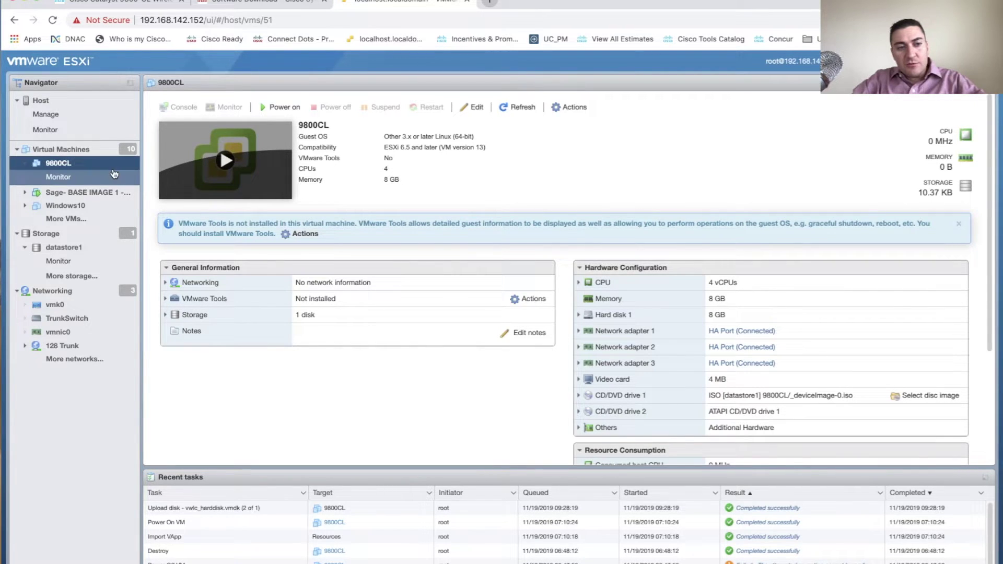
Open the 9800CL VM's Edit settings and expand CD/DVD Drive 1
{"action": "right_click", "coordinate": [65, 167]}
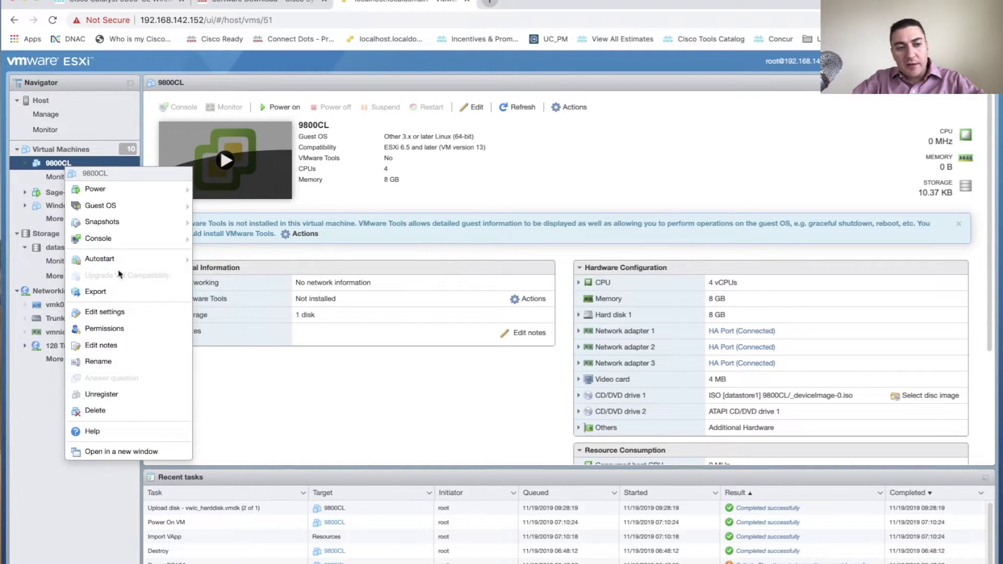
{"action": "left_click", "coordinate": [126, 314]}
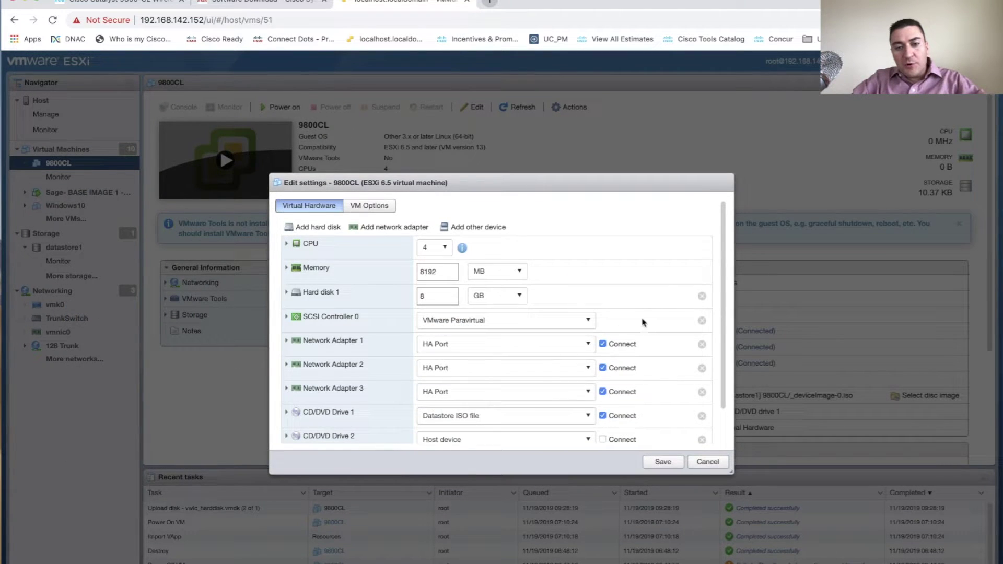
{"action": "left_click_drag", "start_coordinate": [724, 311], "coordinate": [727, 347]}
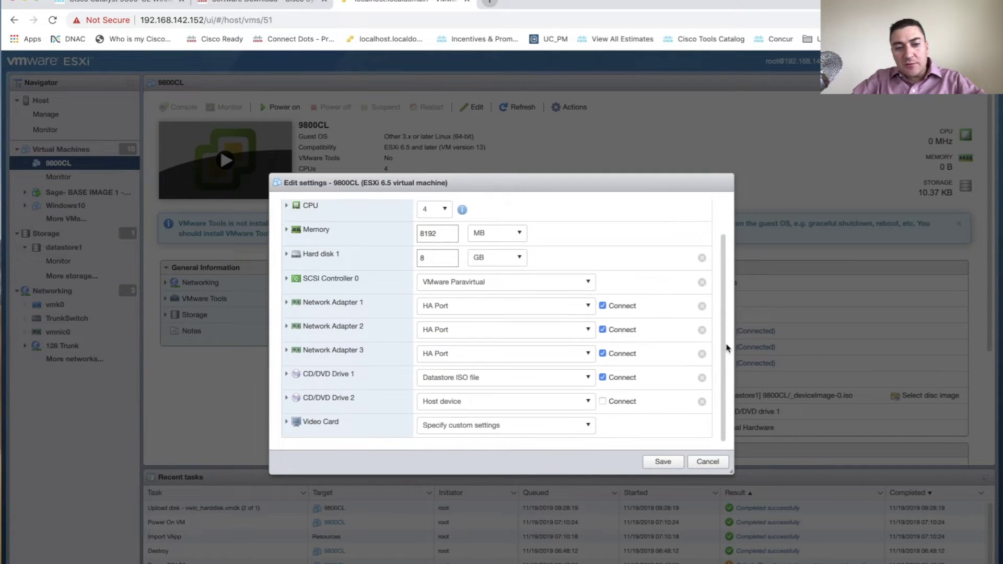
{"action": "left_click", "coordinate": [474, 385]}
{"action": "left_click", "coordinate": [490, 383]}
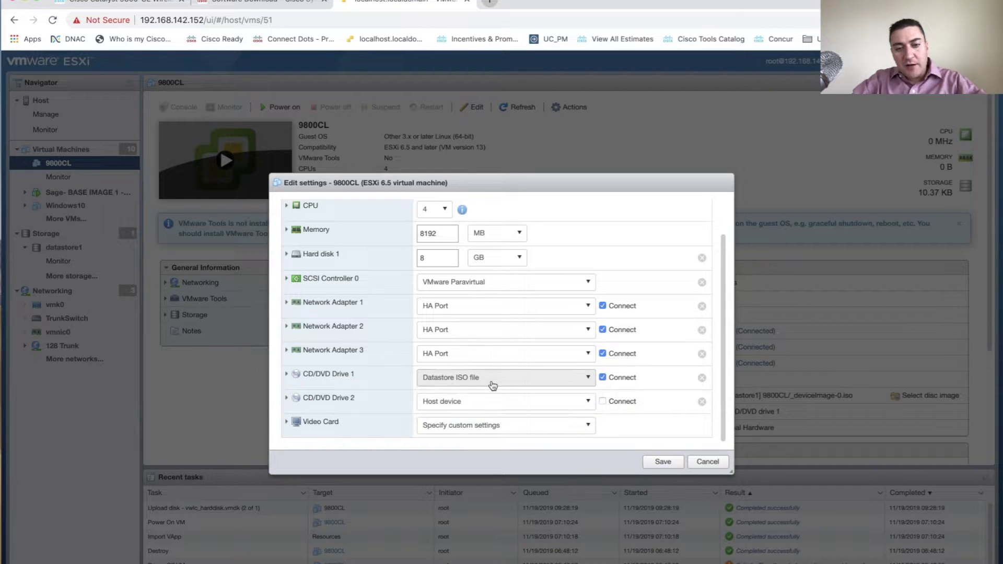
{"action": "left_click", "coordinate": [304, 380]}
Set CD/DVD Drive 1 to [datastore1] C9800-CL-universalk9.16.12.01s.iso
{"action": "scroll", "coordinate": [611, 407], "scroll_direction": "down", "scroll_amount": 2}
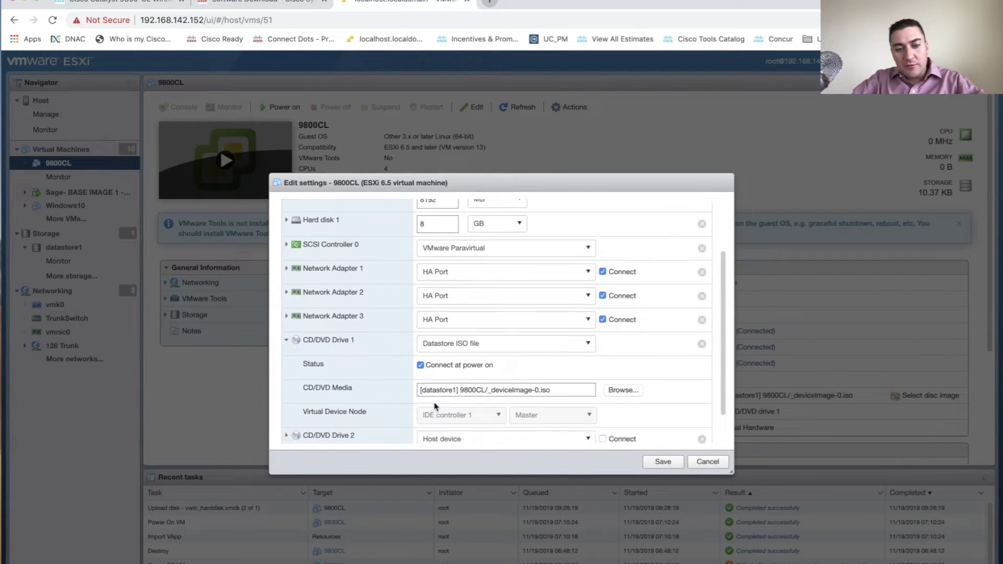
{"action": "left_click", "coordinate": [630, 393]}
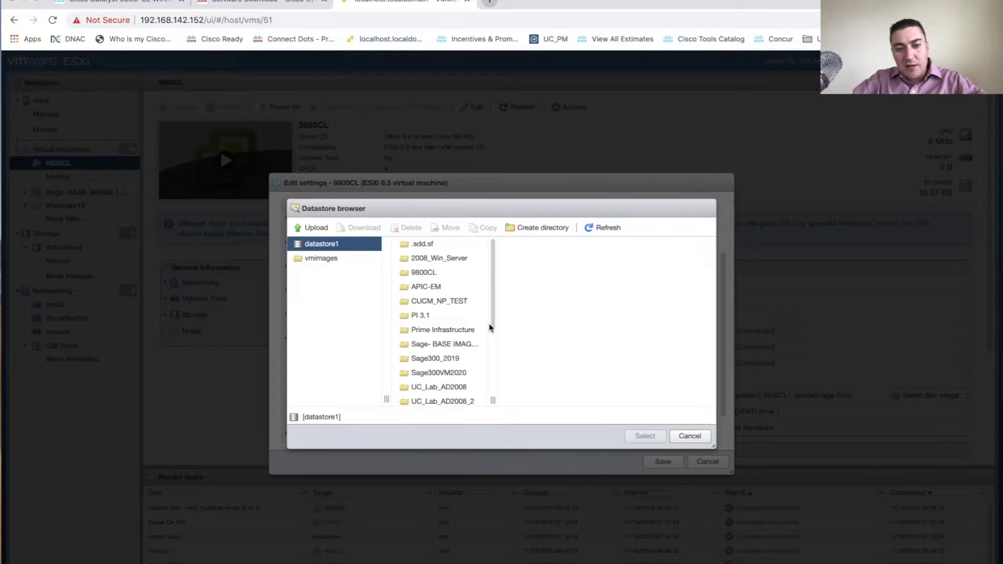
{"action": "scroll", "coordinate": [490, 328], "scroll_direction": "down", "scroll_amount": 5}
{"action": "left_click", "coordinate": [473, 400]}
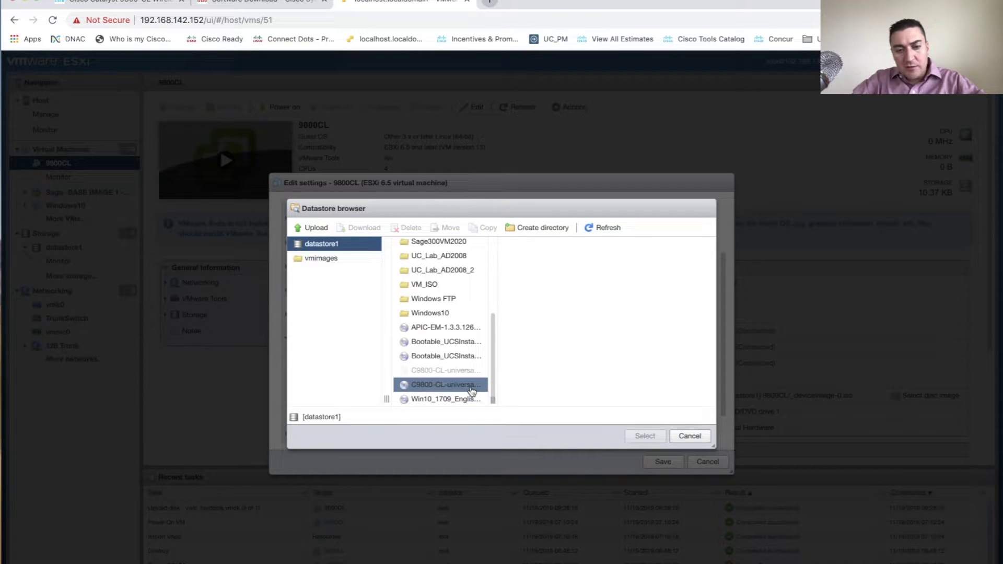
{"action": "left_click", "coordinate": [471, 386]}
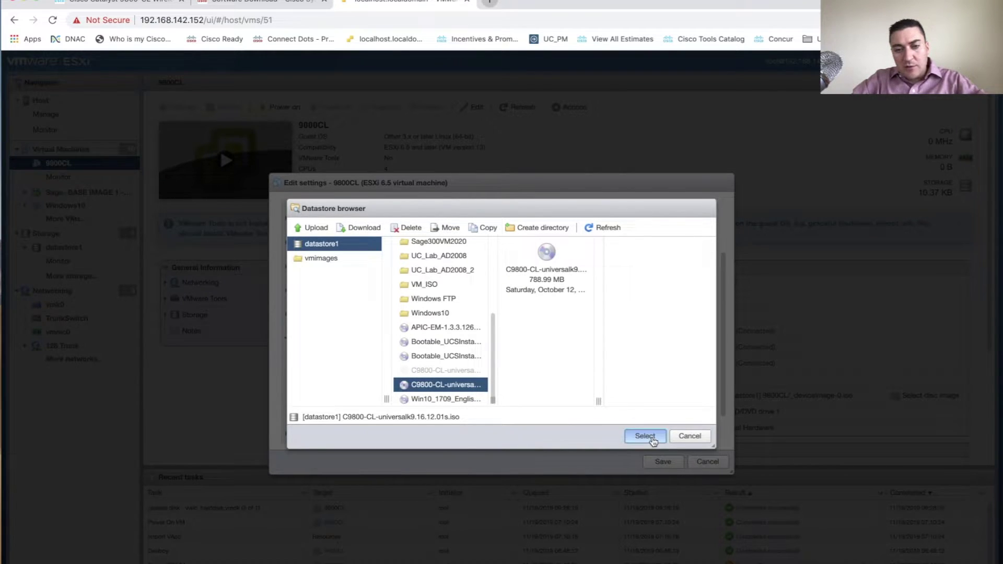
{"action": "left_click", "coordinate": [653, 437]}
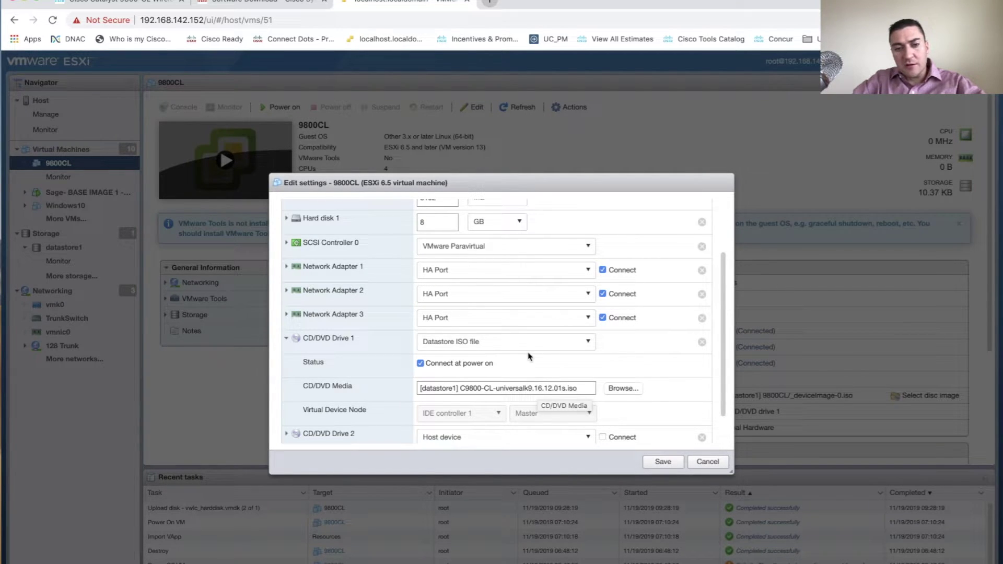
{"action": "scroll", "coordinate": [355, 311], "scroll_direction": "up", "scroll_amount": 1}
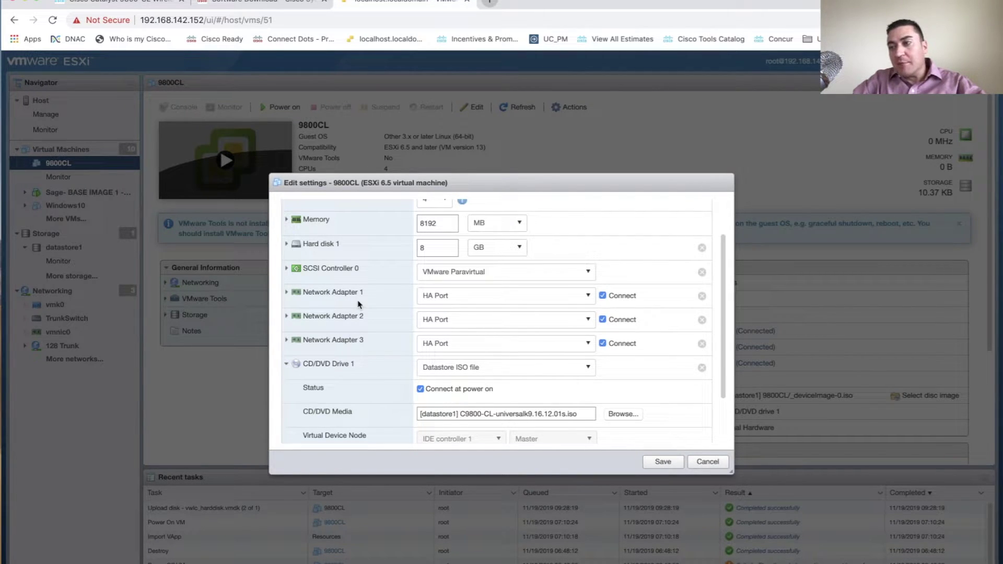
Put Network Adapter 1 on VM Network and Adapter 2 on 128 Trunk, then save
{"action": "left_click", "coordinate": [451, 297]}
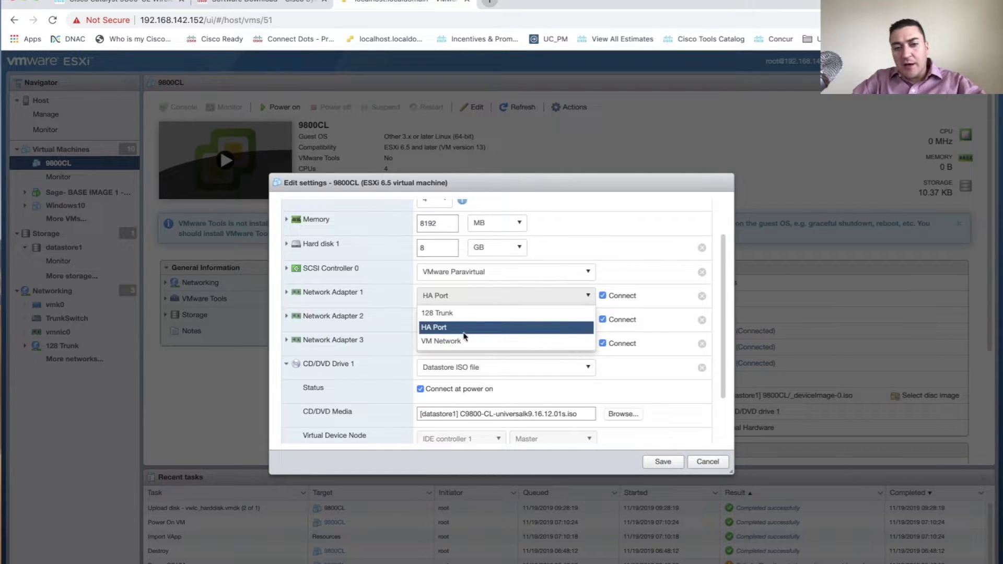
{"action": "left_click", "coordinate": [435, 343]}
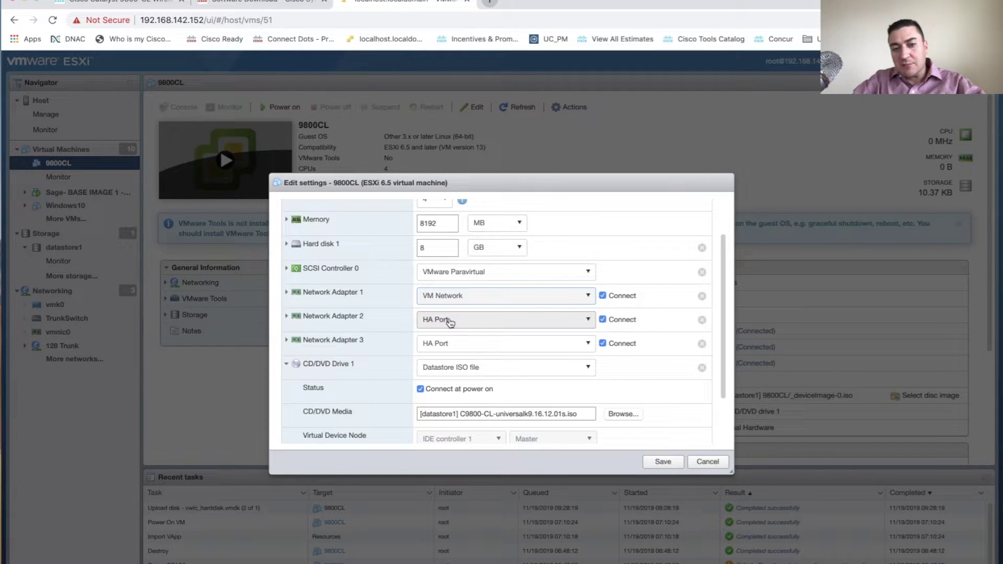
{"action": "left_click", "coordinate": [480, 326]}
{"action": "left_click", "coordinate": [477, 339]}
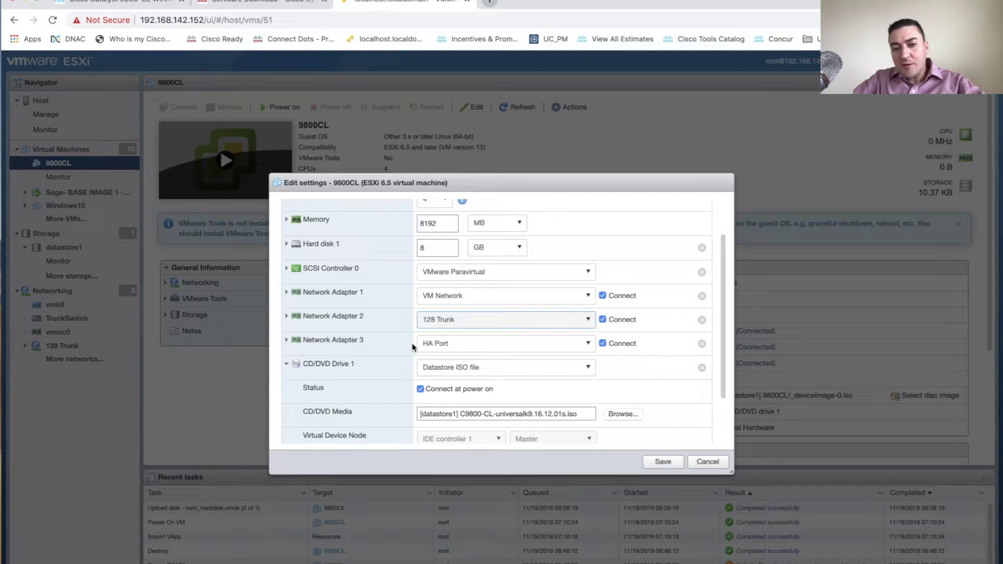
{"action": "left_click", "coordinate": [663, 462]}
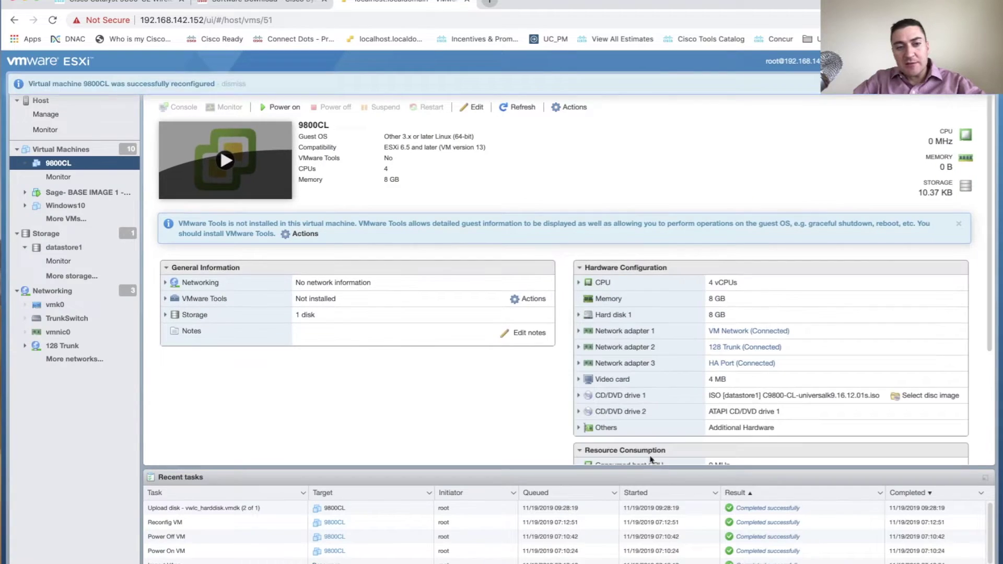
{"action": "left_click", "coordinate": [64, 294]}
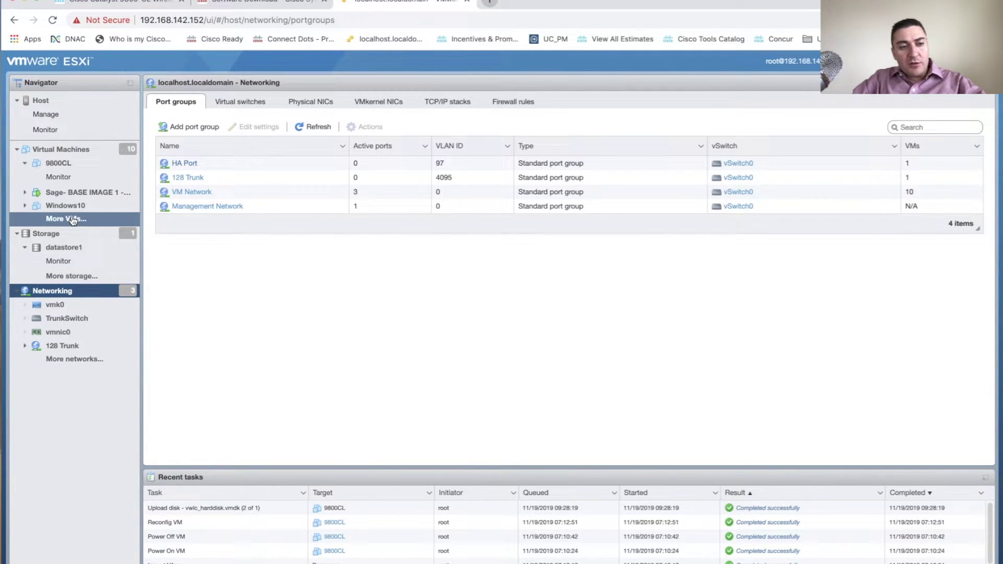
{"action": "left_click", "coordinate": [54, 165]}
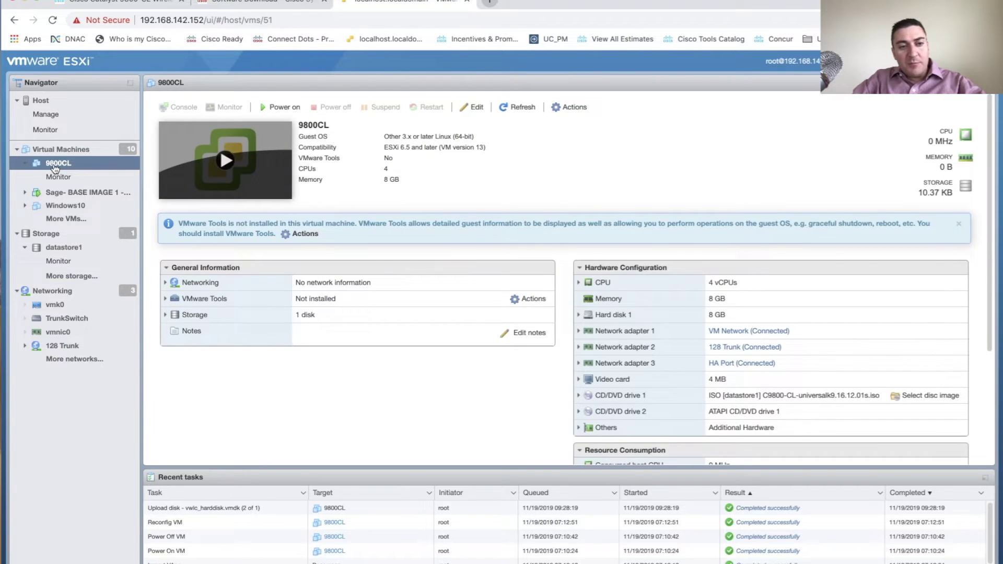
{"action": "left_click", "coordinate": [228, 164]}
{"action": "left_click", "coordinate": [228, 164]}
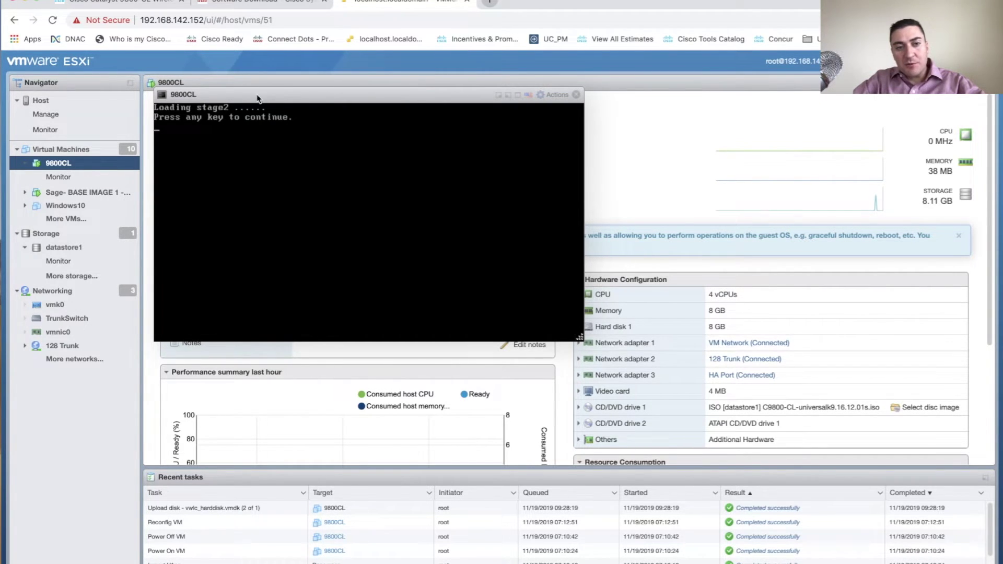
Reposition and enlarge the 9800CL console, then boot the C9800-CL Virtual (VGA) Console entry
{"action": "left_click_drag", "start_coordinate": [254, 96], "coordinate": [174, 35]}
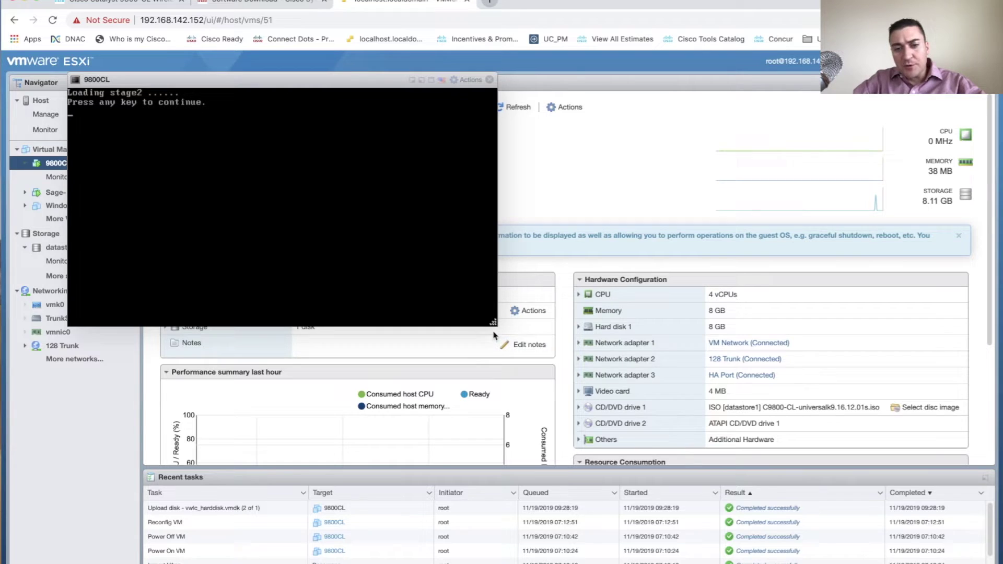
{"action": "left_click_drag", "start_coordinate": [492, 324], "coordinate": [624, 429]}
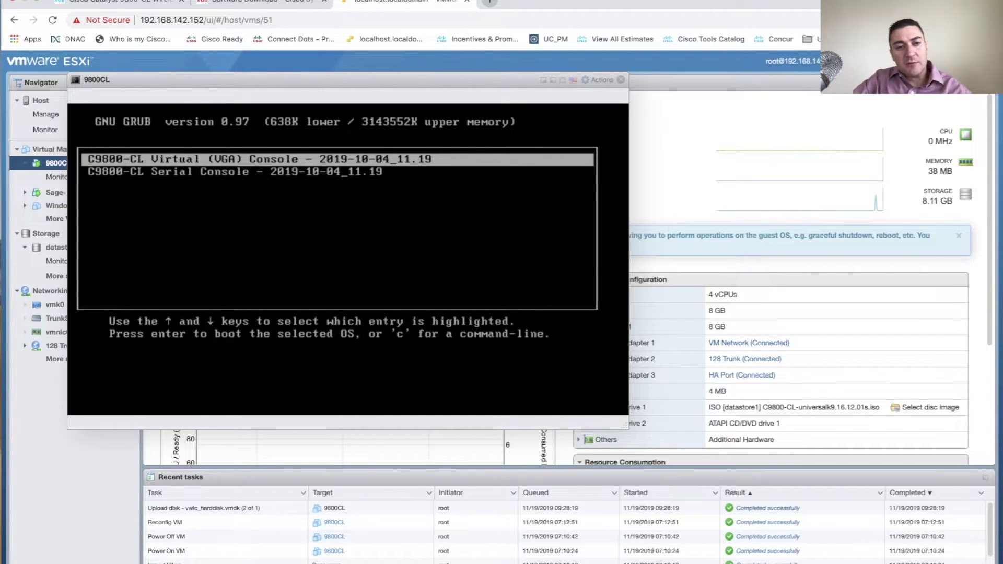
{"action": "key", "text": "Return"}
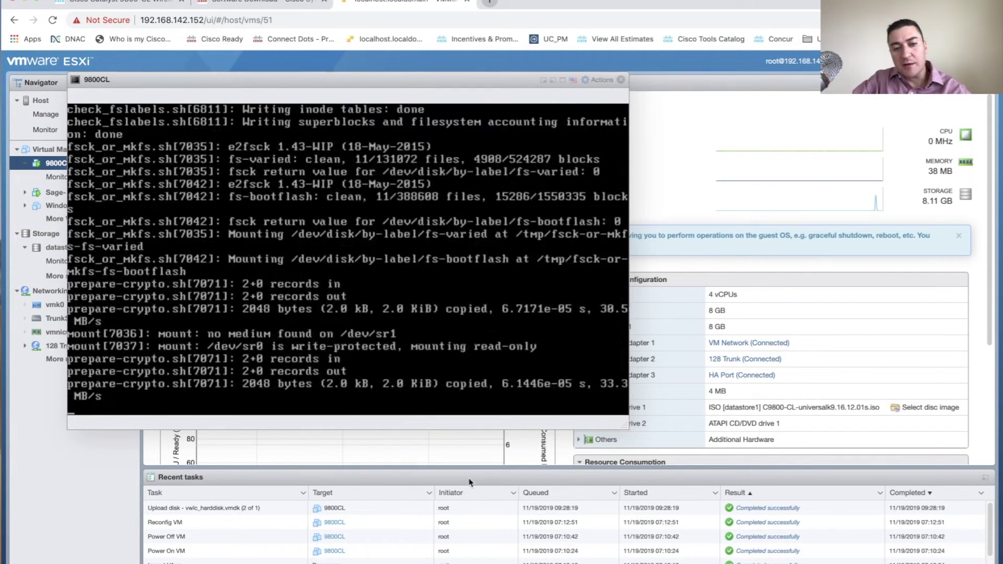
{"action": "mouse_move", "coordinate": [590, 558]}
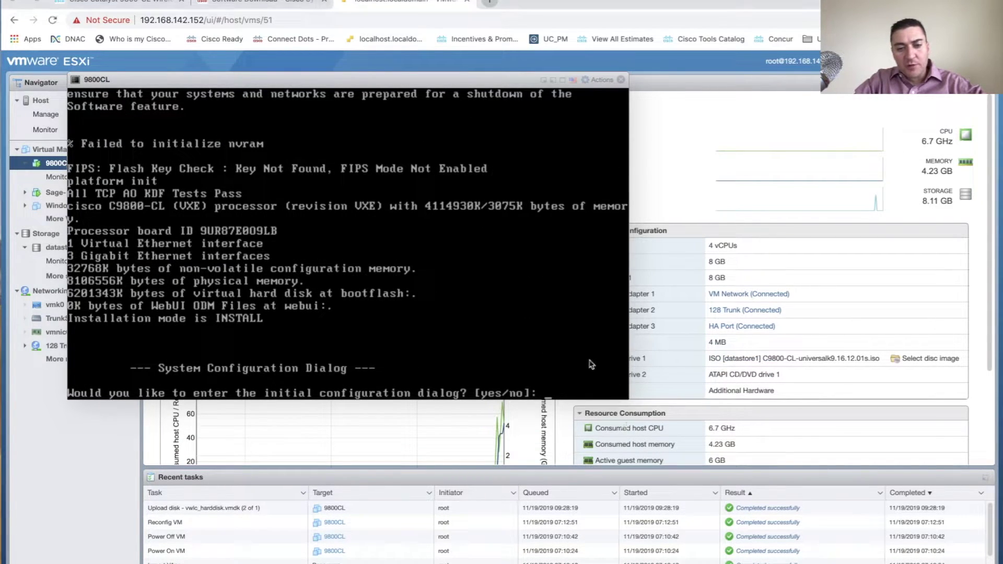
Enter the initial configuration dialog's basic management setup and set hostname 9800CL
{"action": "type", "text": "y"}
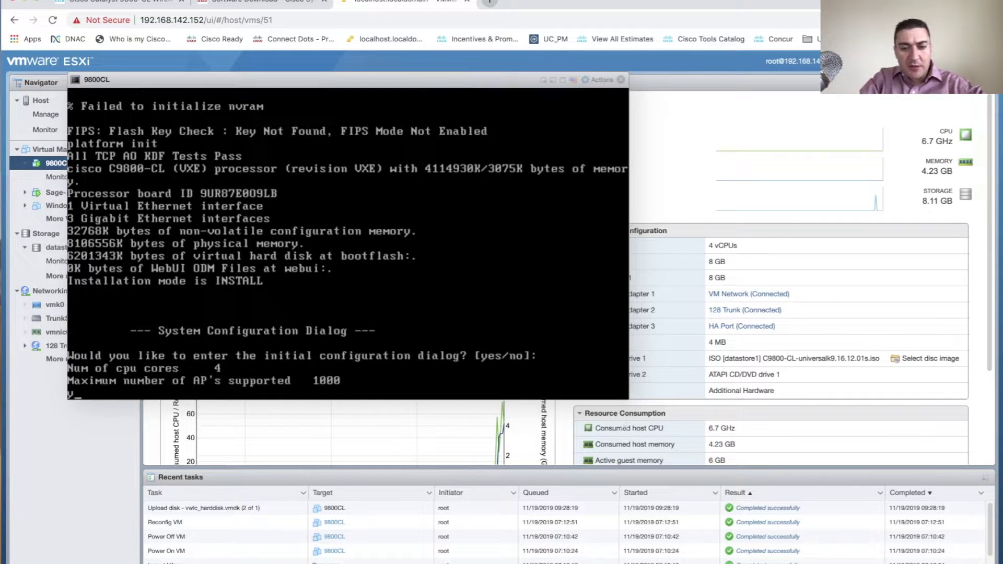
{"action": "type", "text": "es"}
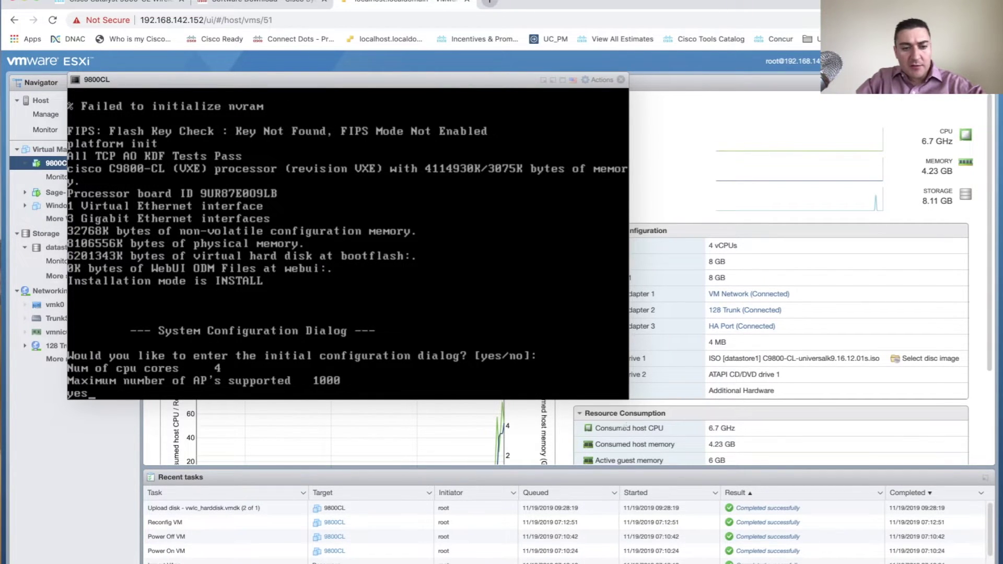
{"action": "key", "text": "Return"}
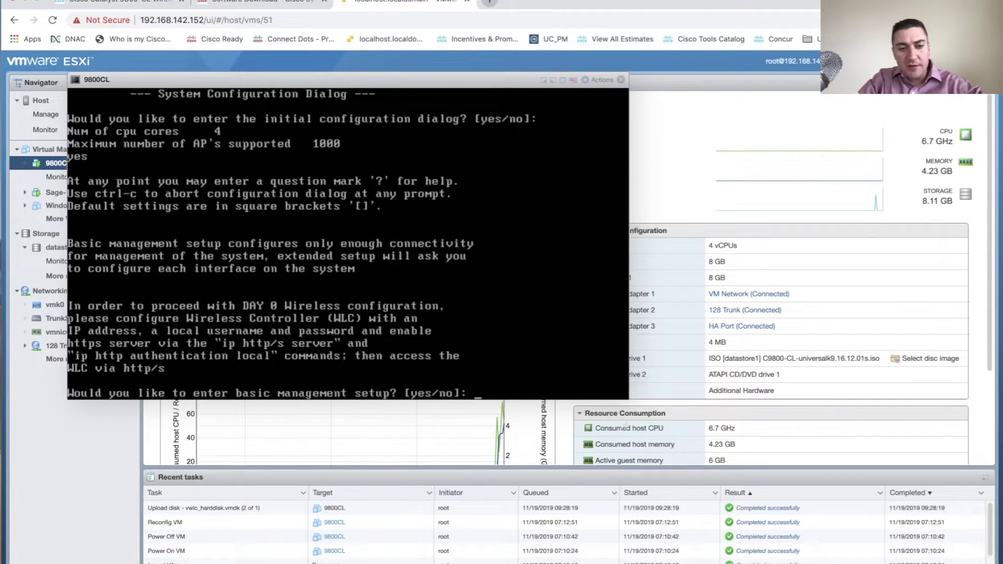
{"action": "type", "text": "yes"}
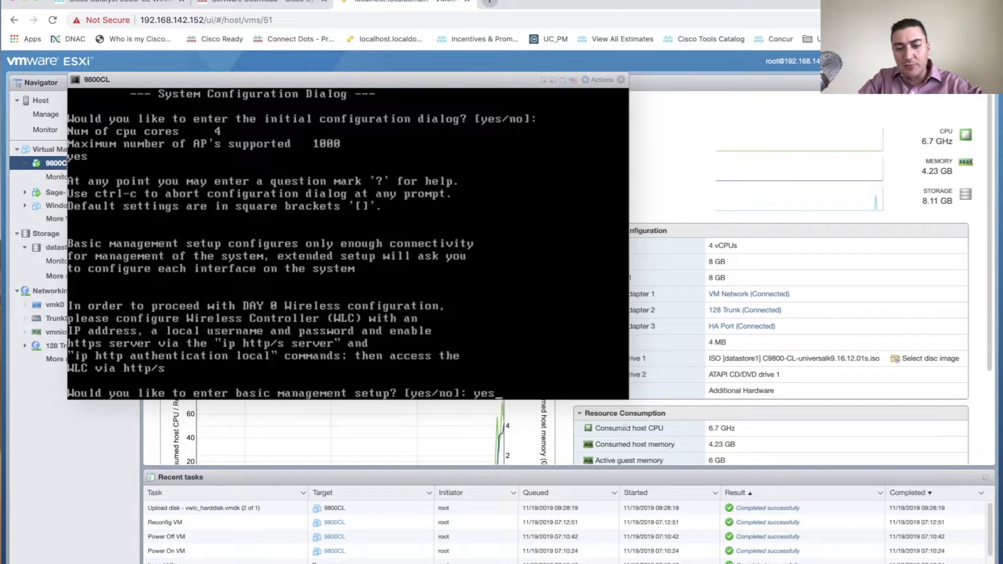
{"action": "key", "text": "Return"}
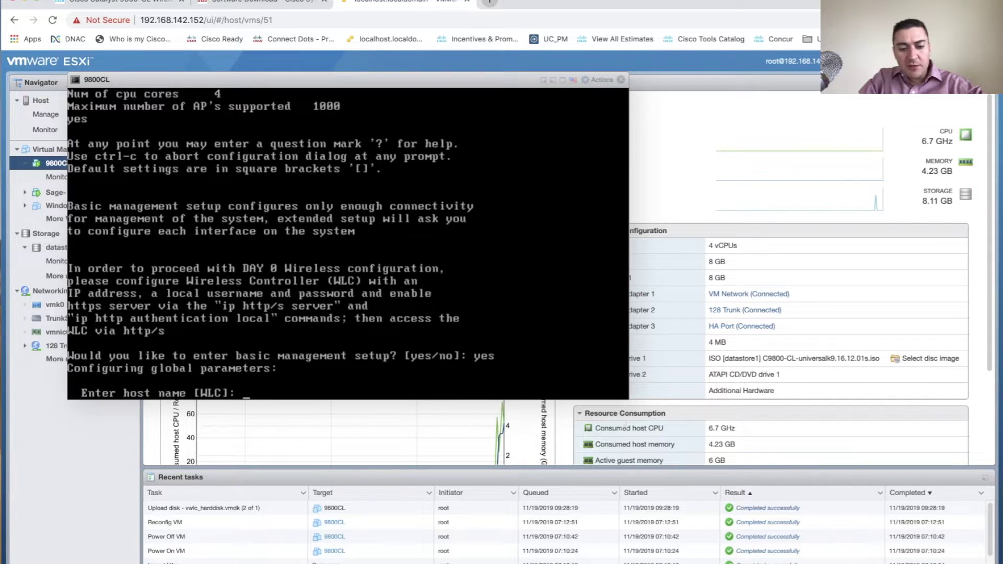
{"action": "type", "text": "9800CL"}
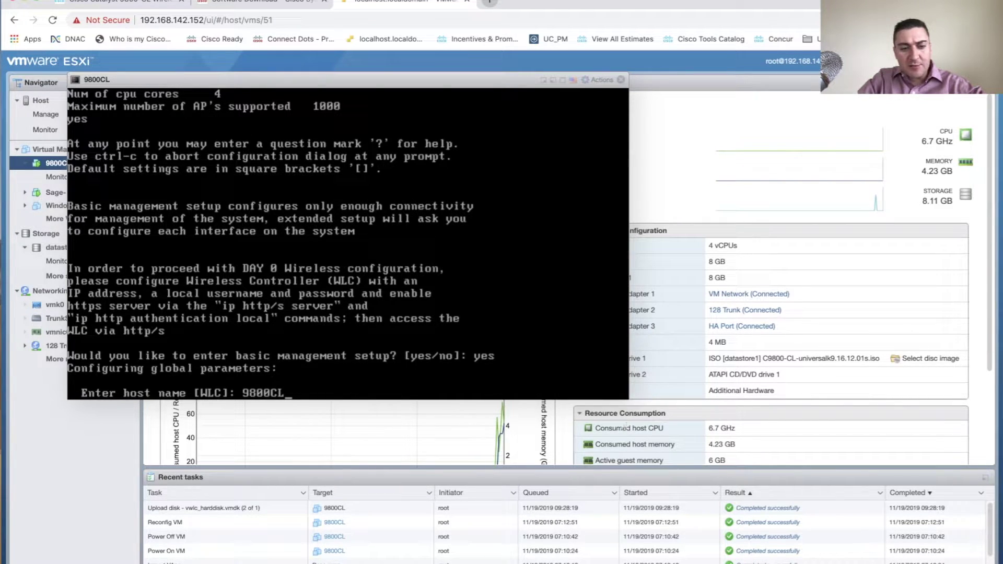
{"action": "key", "text": "Return"}
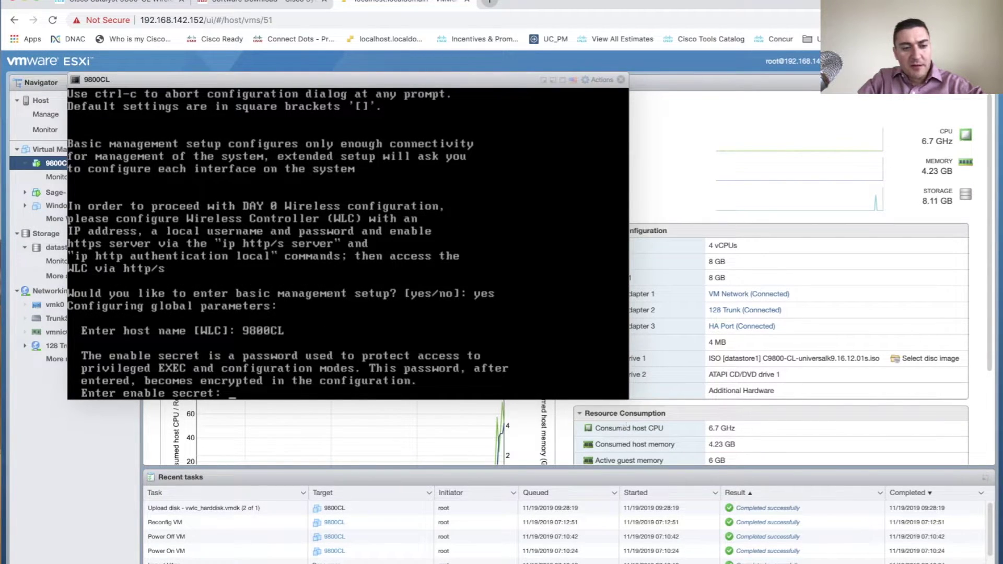
Enter the enable secret, enable password and virtual terminal password, and decline SNMP management
{"action": "type", "text": "*****"}
{"action": "key", "text": "Return"}
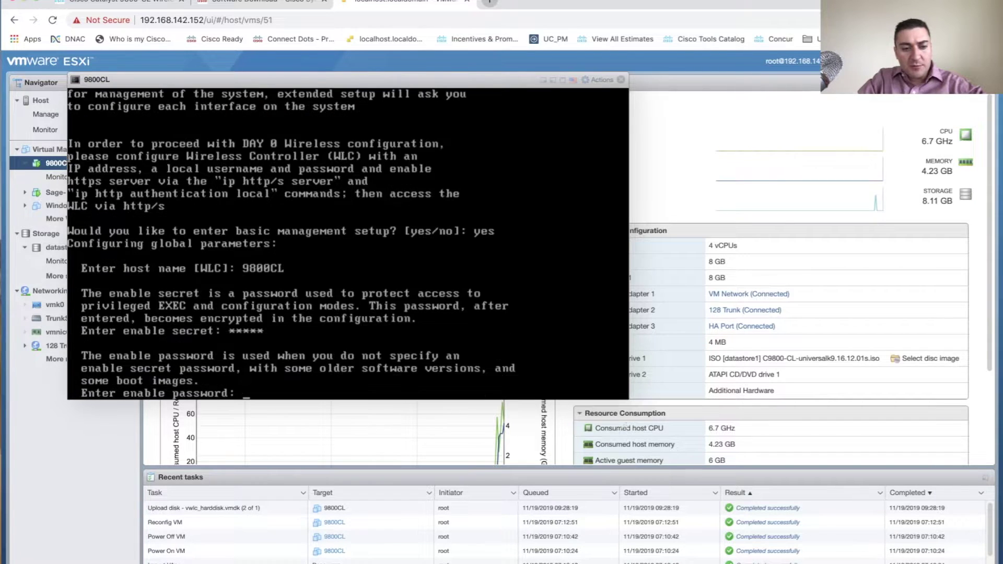
{"action": "type", "text": "*****"}
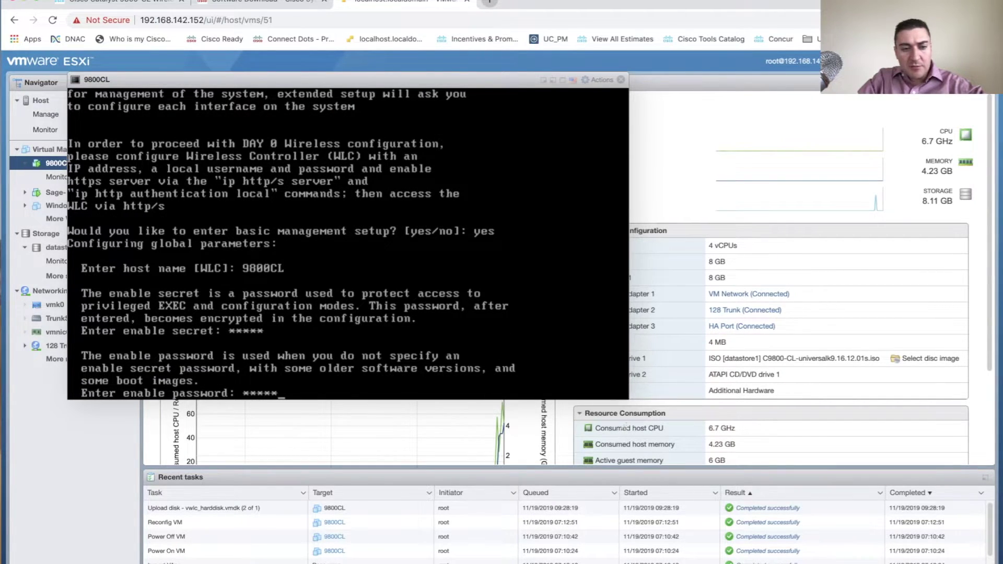
{"action": "key", "text": "Return"}
{"action": "type", "text": "*****"}
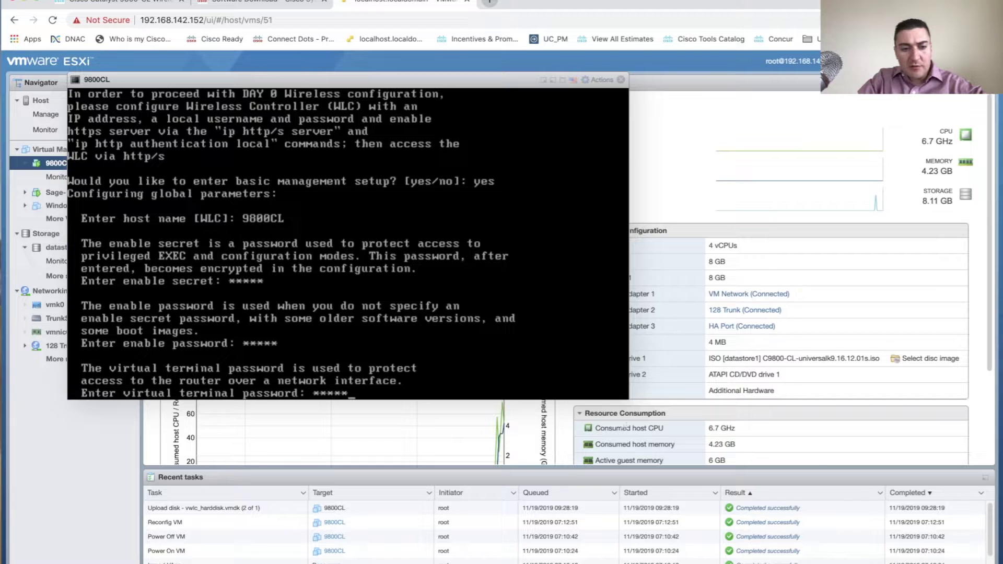
{"action": "key", "text": "Return"}
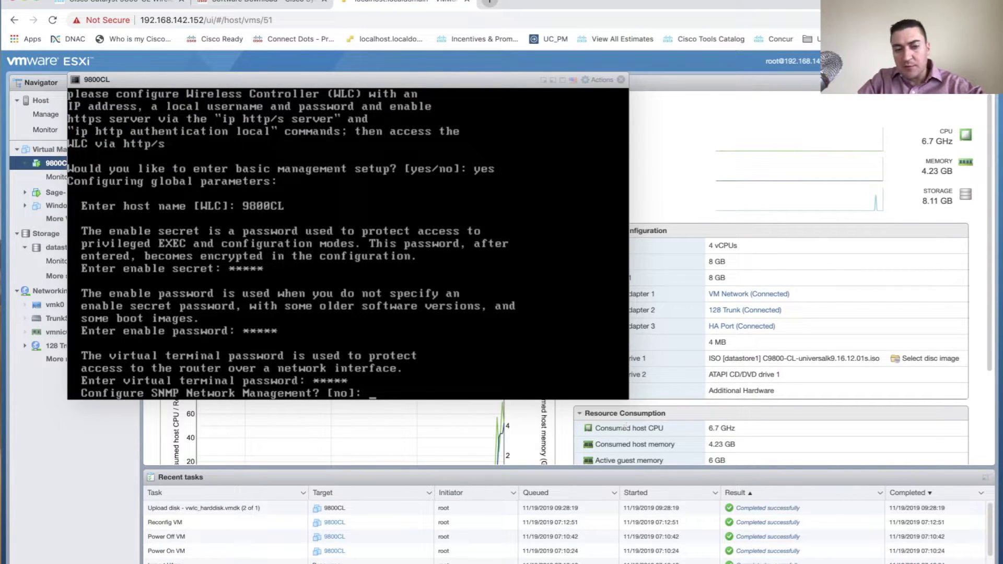
{"action": "type", "text": "no"}
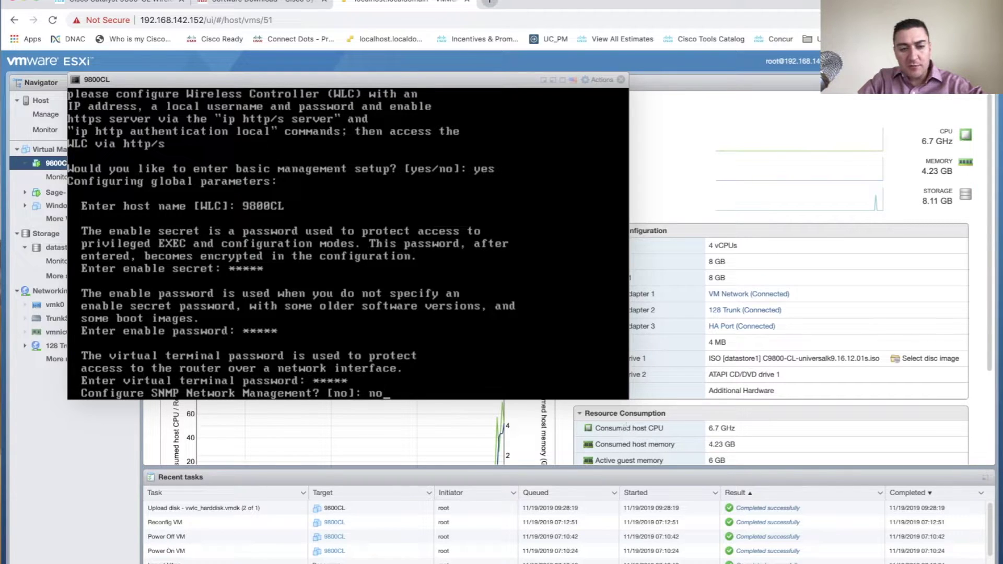
{"action": "key", "text": "Return"}
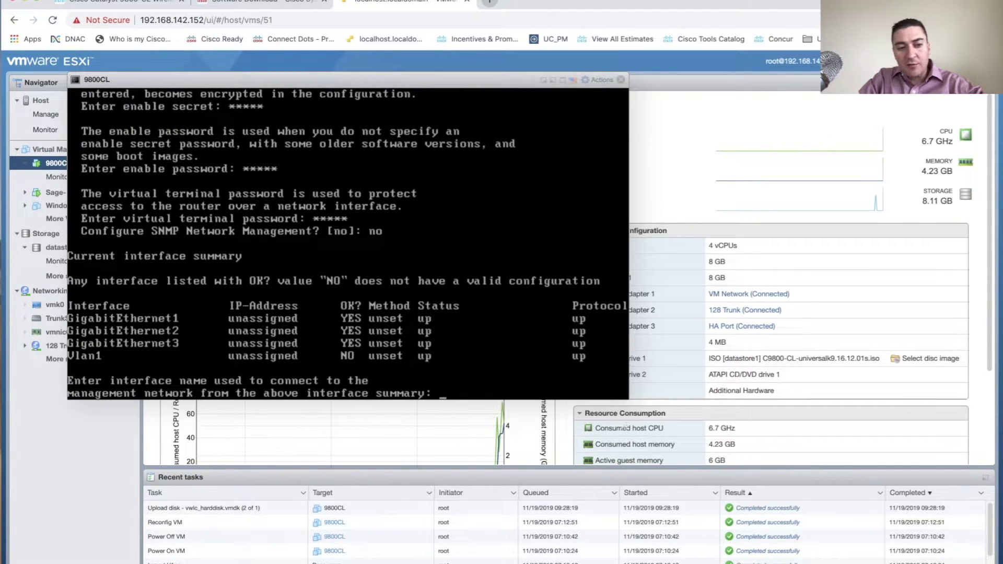
Configure GigabitEthernet1 as the management interface with IP 192.168.142.197, mask 255.255.255.0
{"action": "type", "text": "g"}
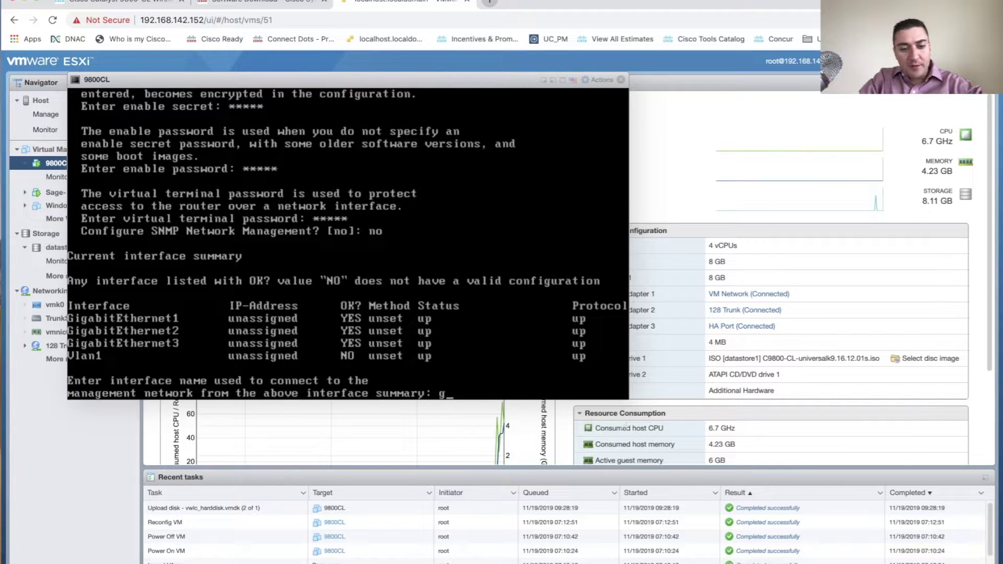
{"action": "type", "text": "igabit"}
{"action": "type", "text": "ethernet1"}
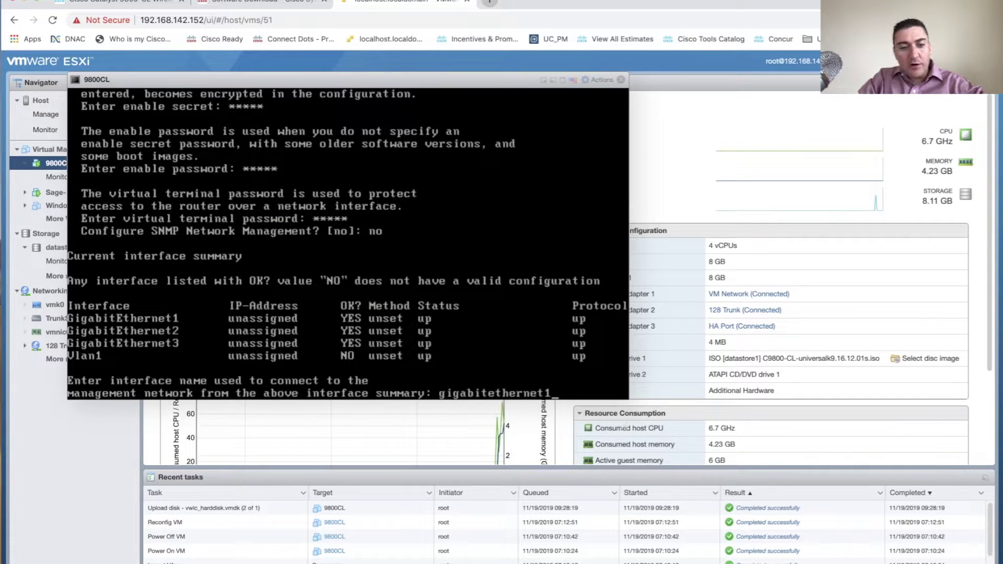
{"action": "key", "text": "Return"}
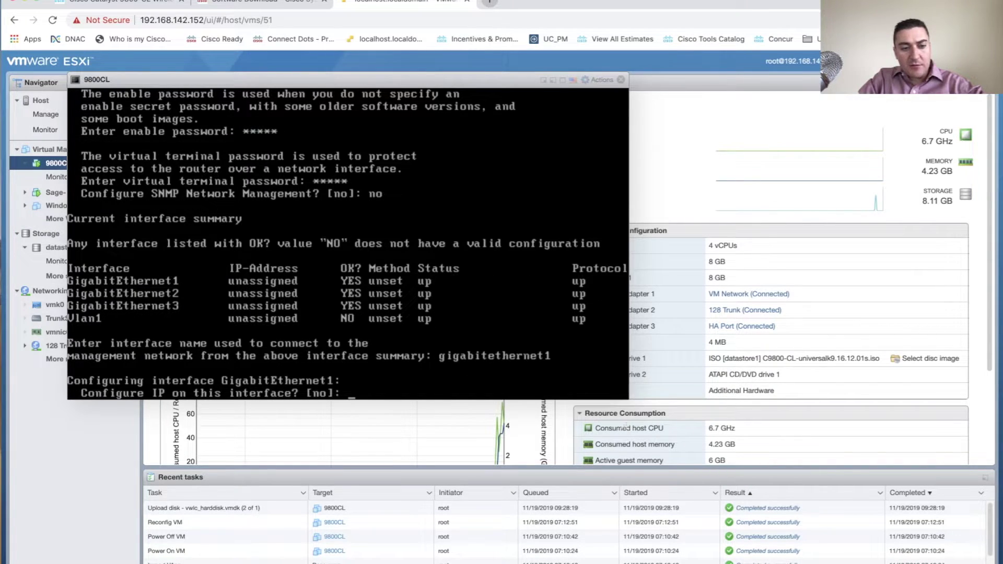
{"action": "type", "text": "yes"}
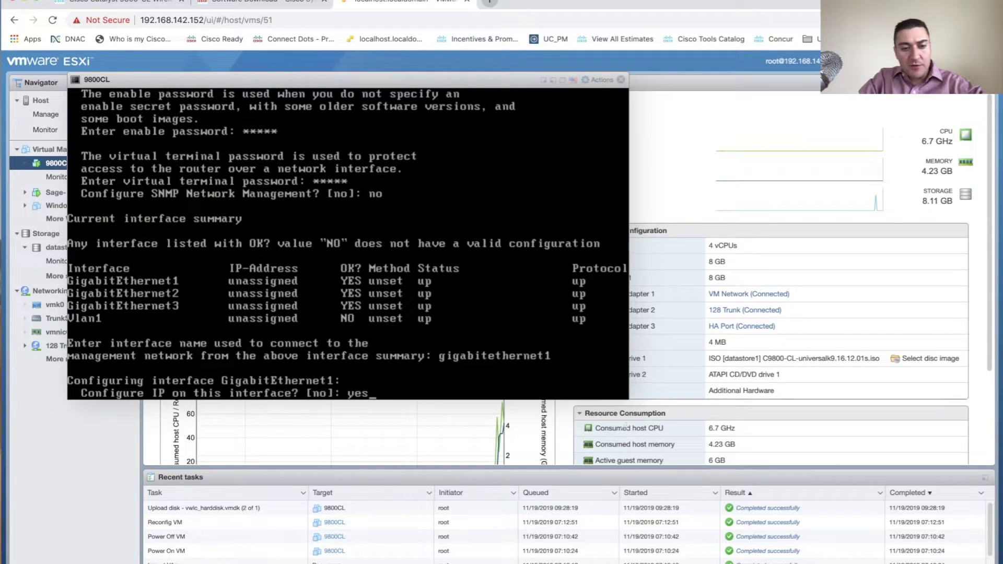
{"action": "key", "text": "Return"}
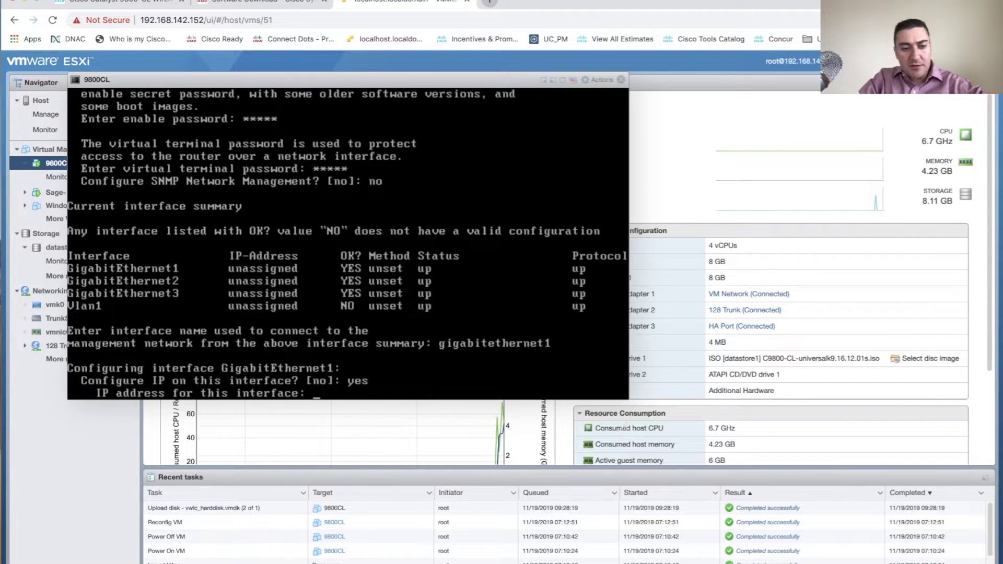
{"action": "type", "text": "192"}
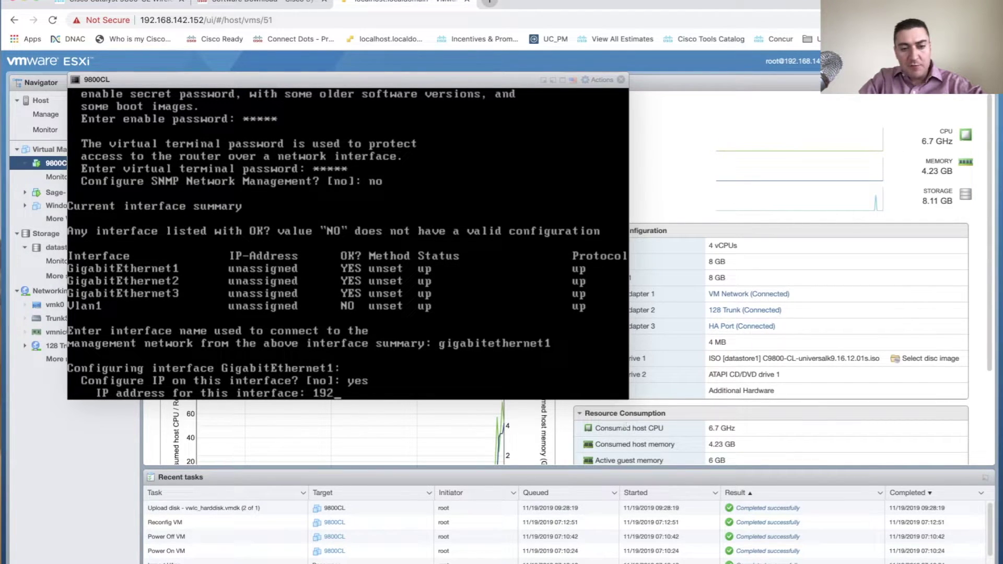
{"action": "type", "text": ".168"}
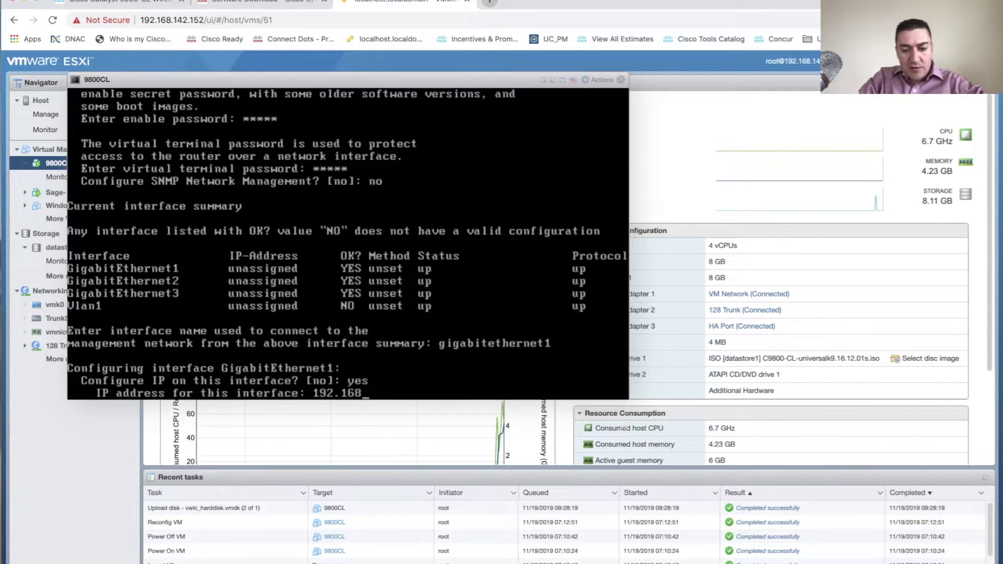
{"action": "type", "text": ".142.197"}
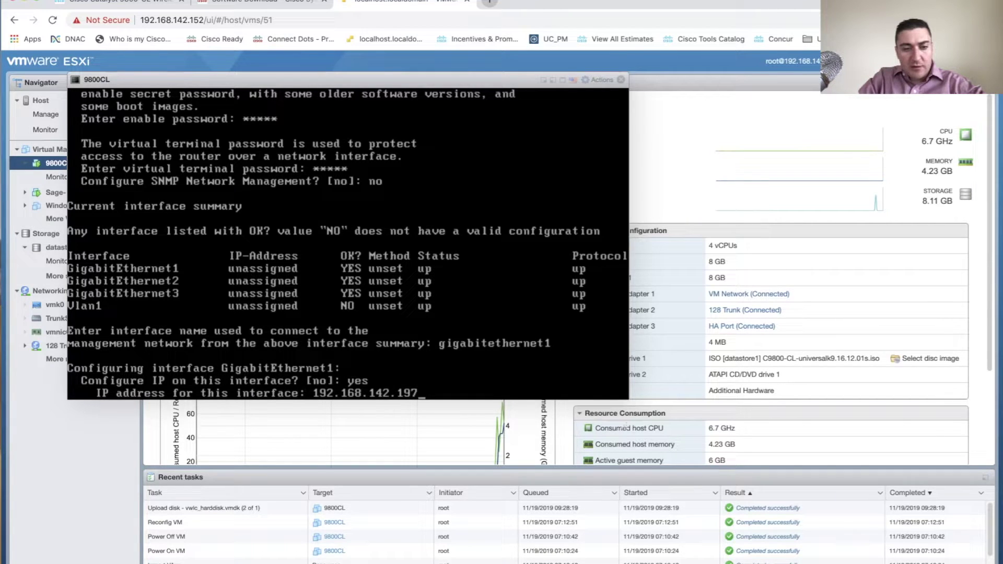
{"action": "key", "text": "Return"}
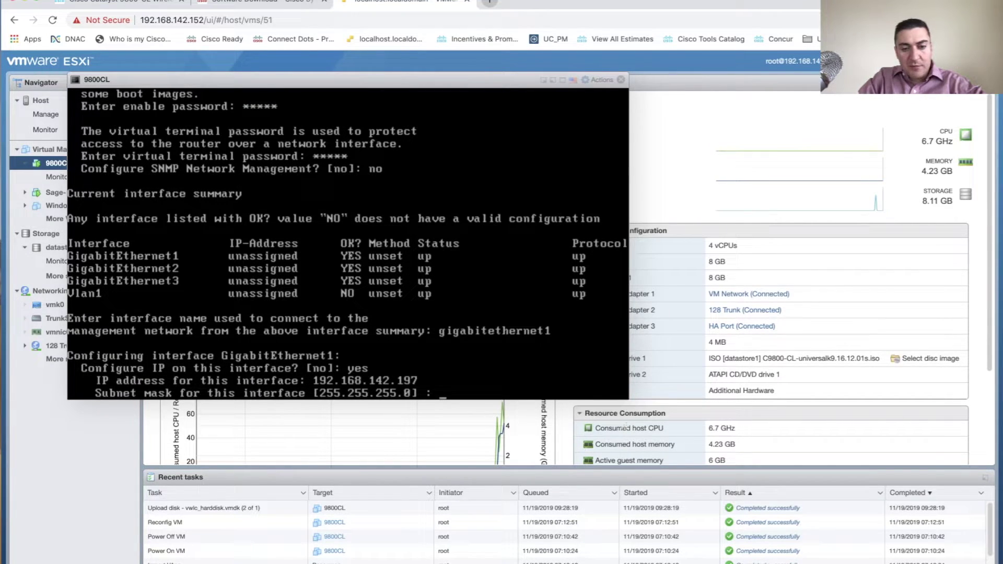
{"action": "key", "text": "Return"}
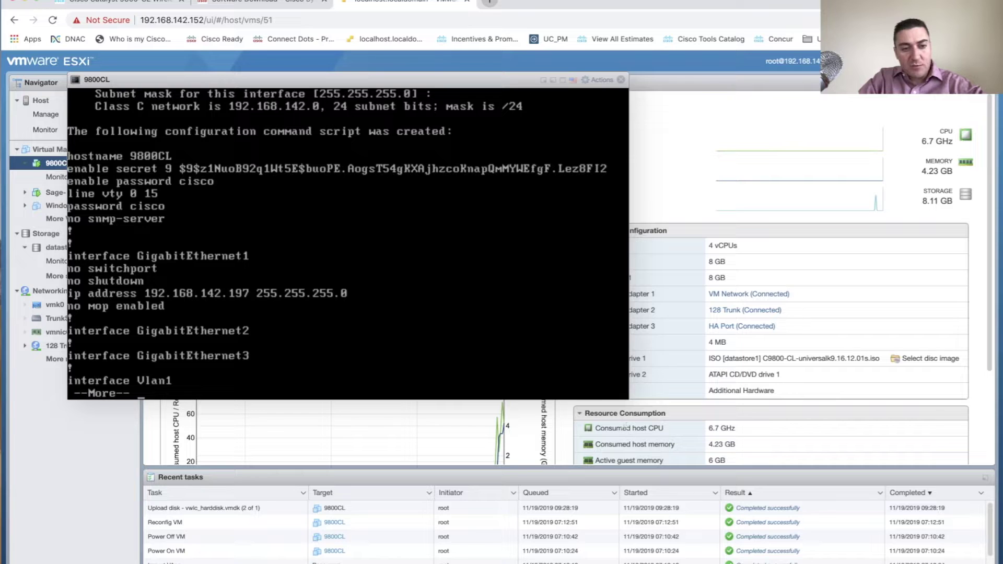
Page through the generated script and choose option 2 to save it to NVRAM
{"action": "key", "text": "space"}
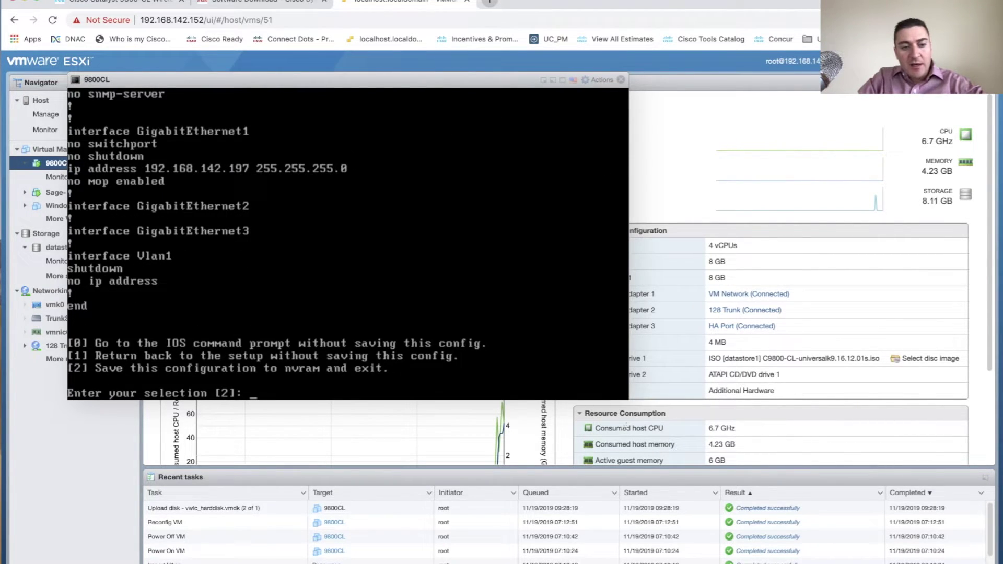
{"action": "type", "text": "2"}
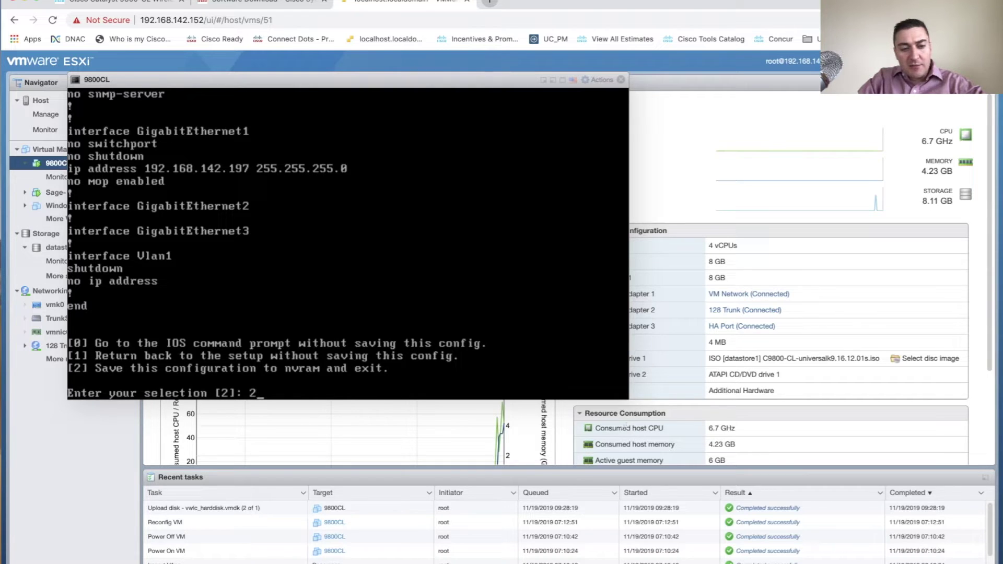
{"action": "key", "text": "Return"}
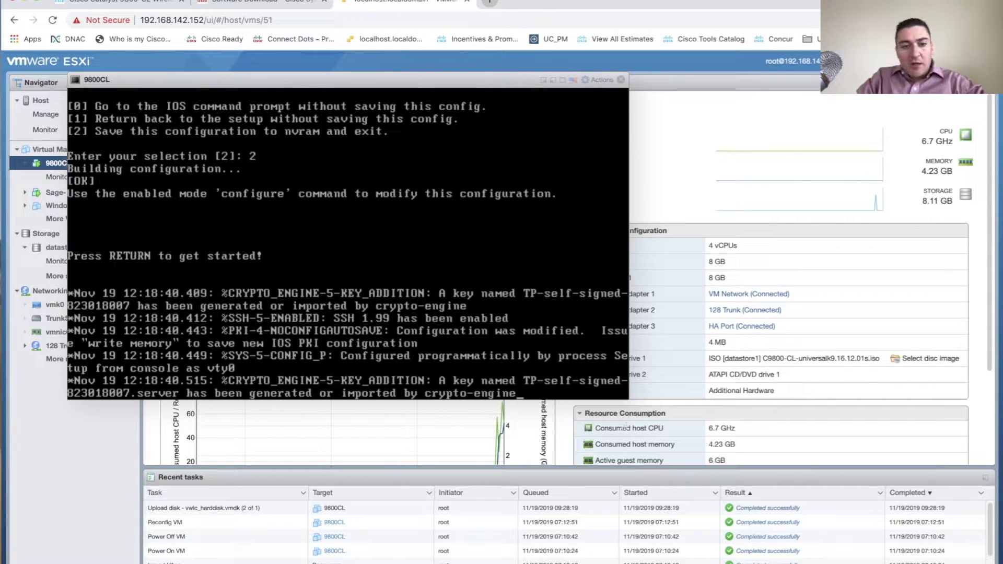
{"action": "left_click", "coordinate": [489, 4]}
Try loading 192.168.142.197 in Chrome, which times out, then go back to the ESXi console
{"action": "type", "text": "192"}
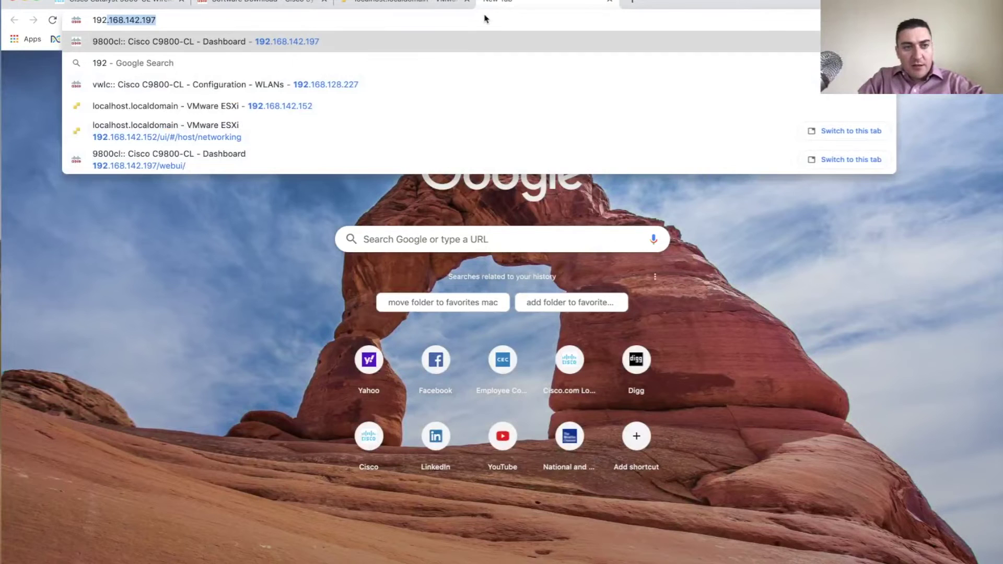
{"action": "key", "text": "Return"}
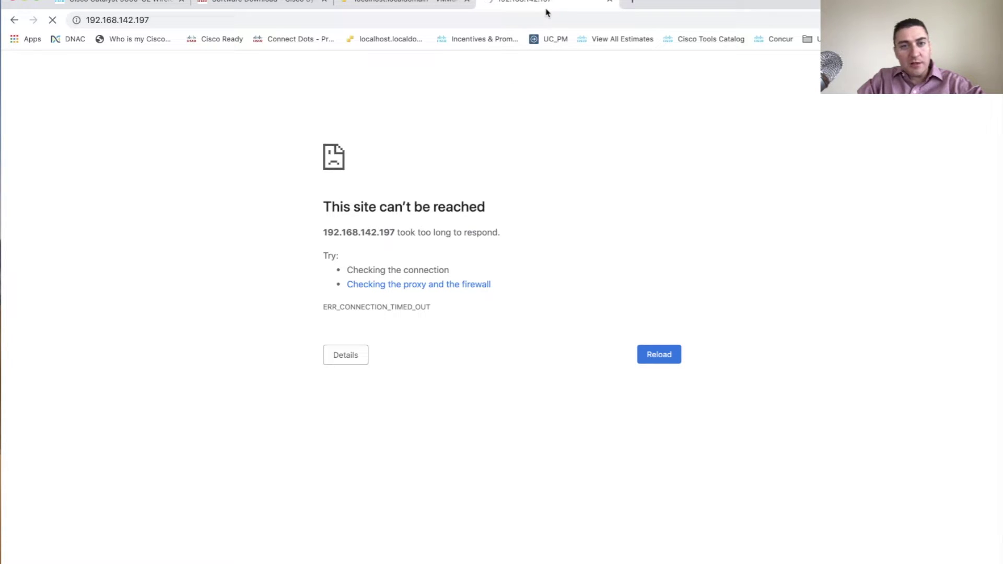
{"action": "left_click", "coordinate": [418, 6]}
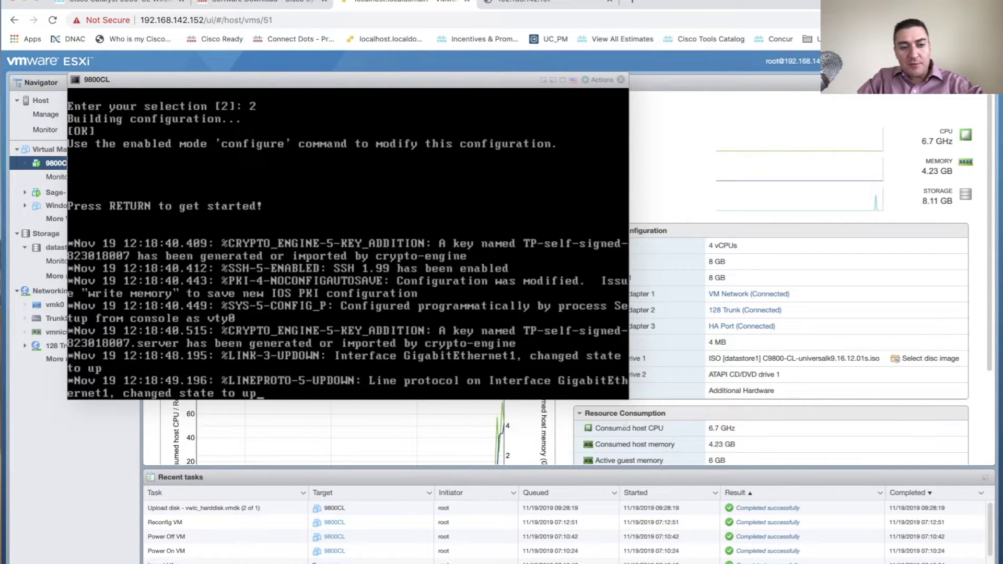
On the 9800CL console, enter privileged mode with enable, then configuration mode with config t
{"action": "key", "text": "Return"}
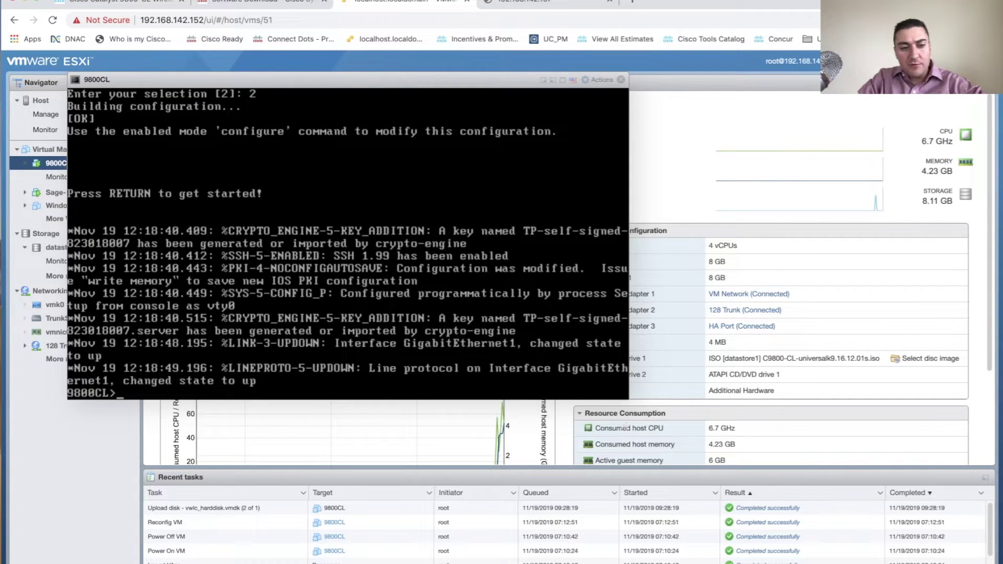
{"action": "type", "text": "ena"}
{"action": "key", "text": "Return"}
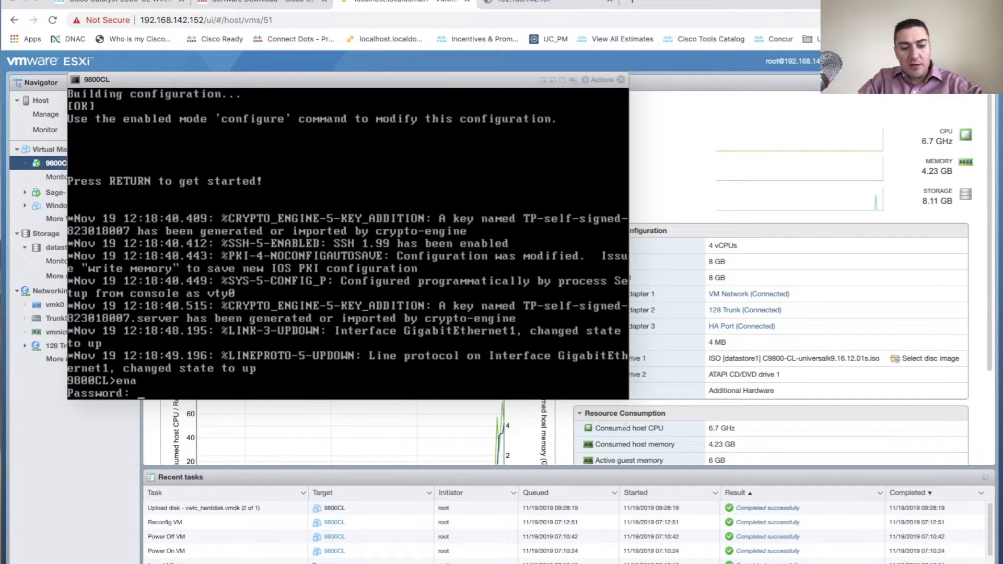
{"action": "key", "text": "Return"}
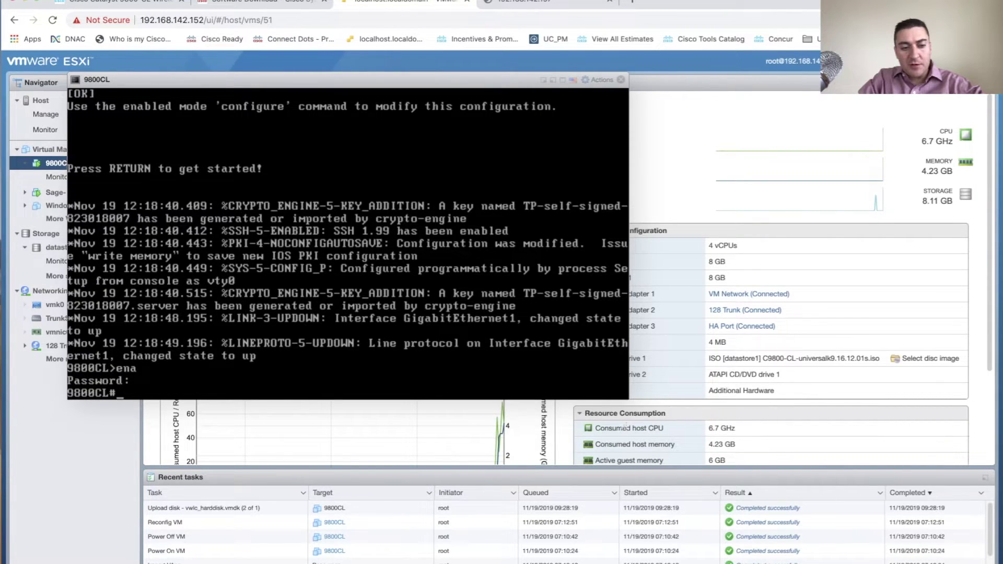
{"action": "type", "text": "config t"}
{"action": "key", "text": "Return"}
Add the default route ip route 0.0.0.0 0.0.0.0 192.168.142.1, then bring up the 192.168.142.197 tab
{"action": "type", "text": "0.0.0.0. 0.0.0.0 192.168.142.1"}
{"action": "key", "text": "Return"}
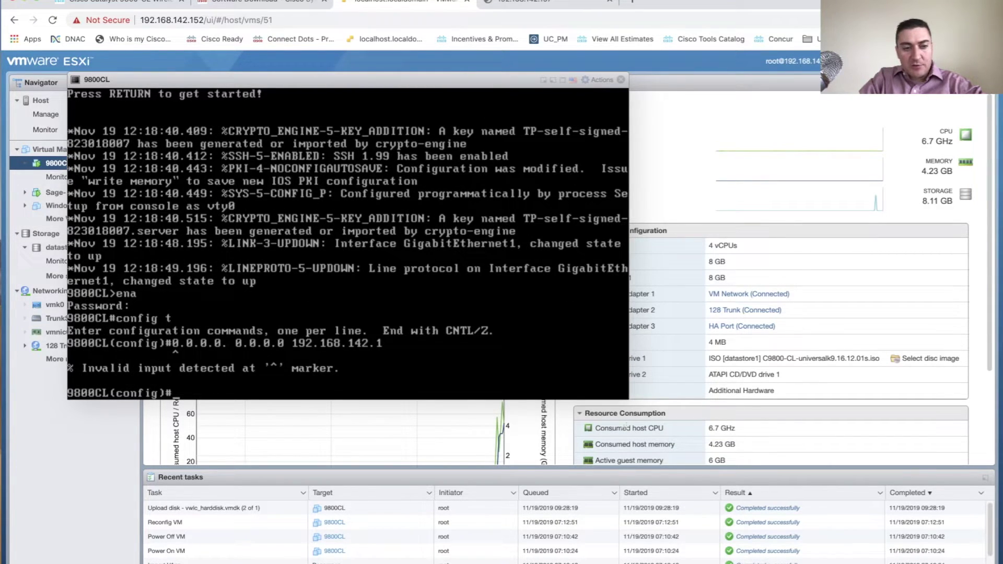
{"action": "type", "text": "ip rout"}
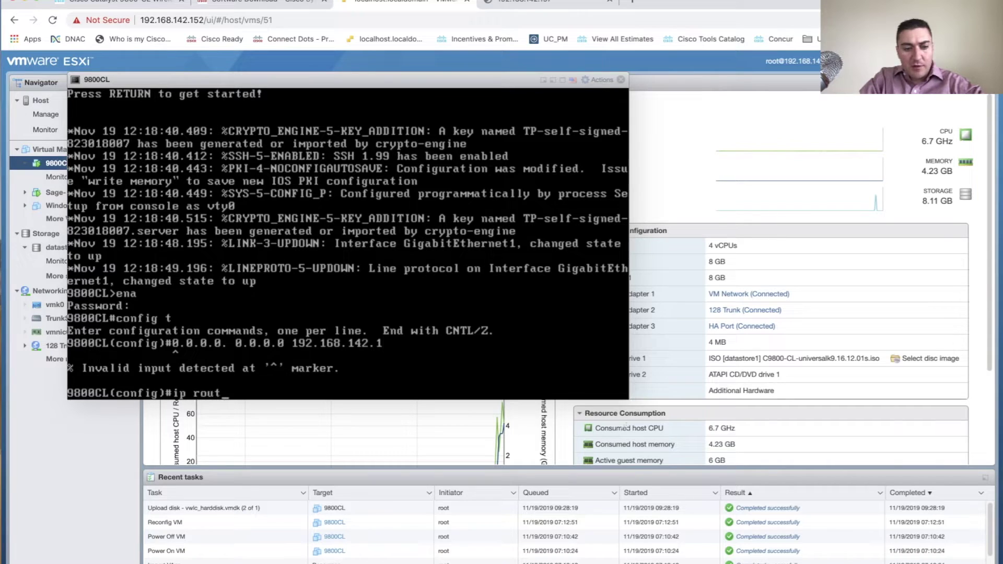
{"action": "type", "text": "e 0.0.0."}
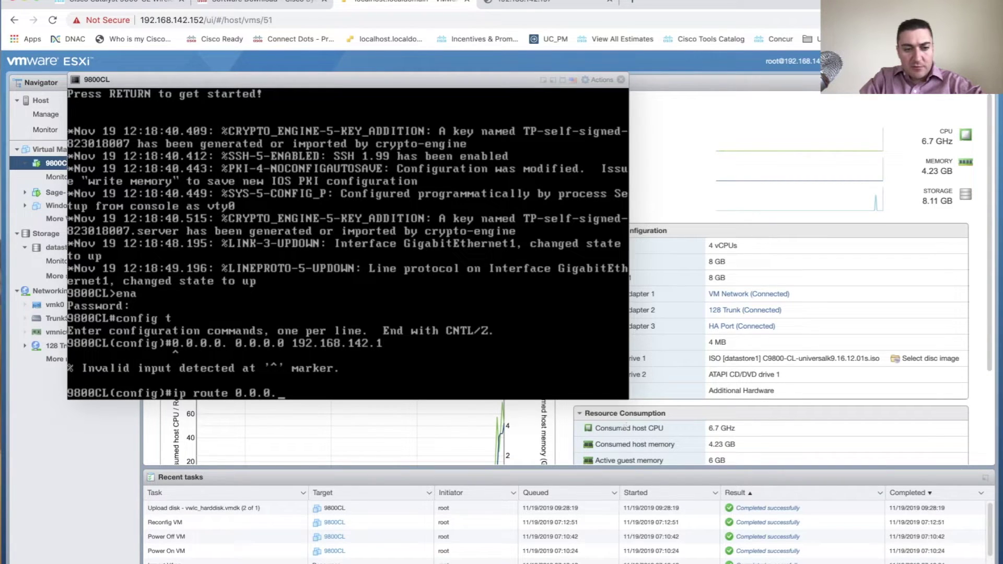
{"action": "type", "text": "0 0.0.0"}
{"action": "type", "text": ".0 1"}
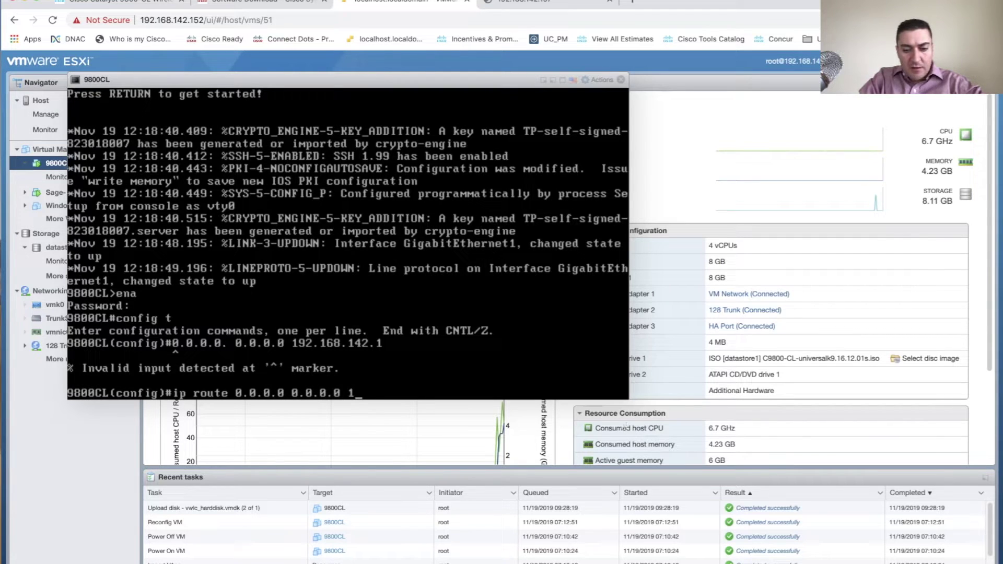
{"action": "type", "text": "92."}
{"action": "type", "text": "168.1"}
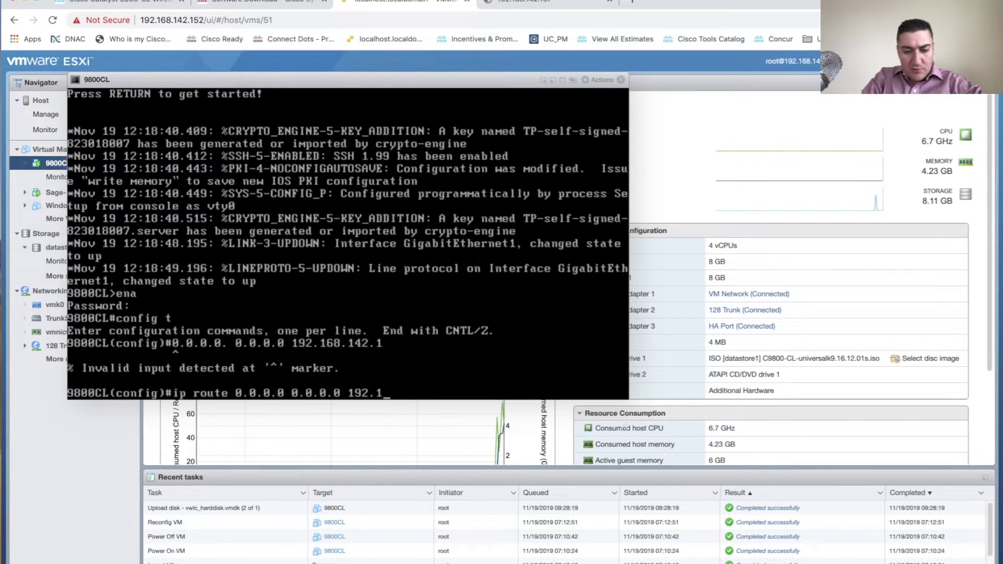
{"action": "type", "text": "42.1"}
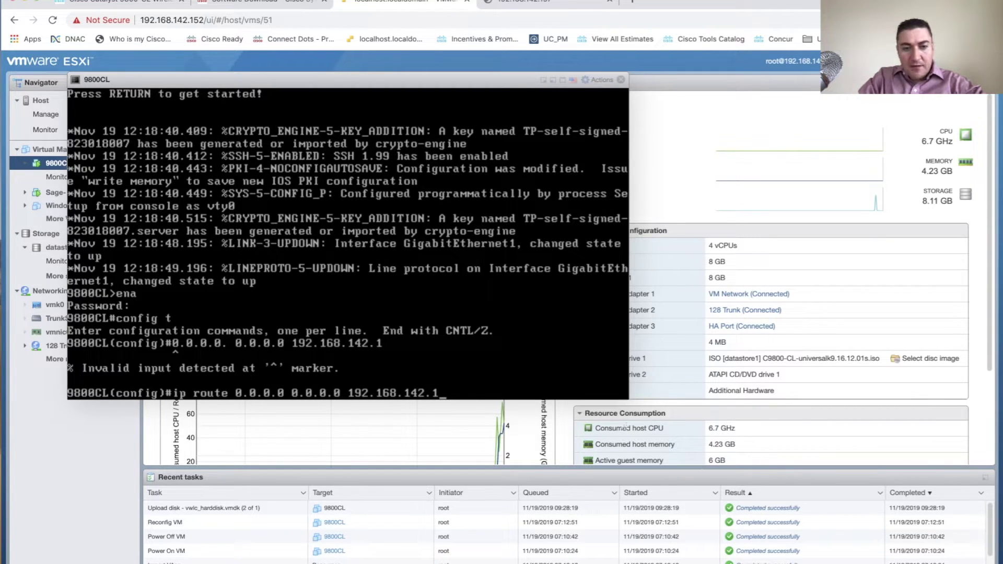
{"action": "key", "text": "Return"}
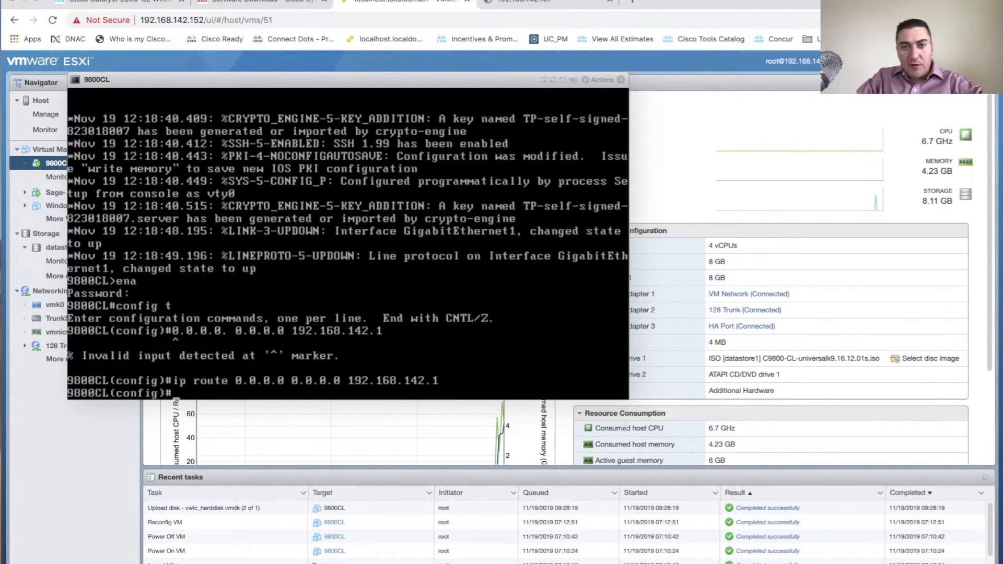
{"action": "left_click", "coordinate": [515, 7]}
{"action": "left_click", "coordinate": [471, 20]}
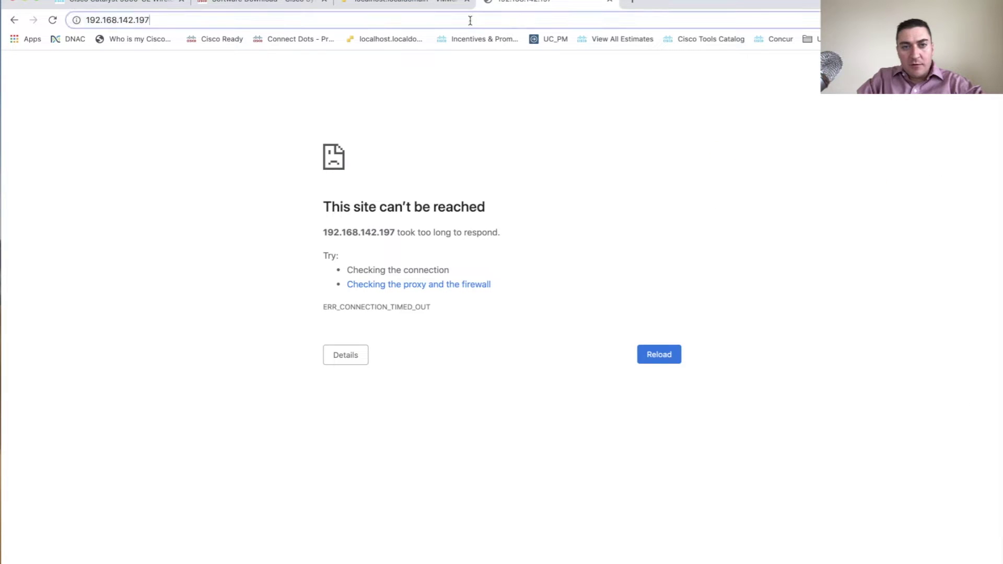
Reload 192.168.142.197 and bypass the certificate warning to reach the WebUI login page
{"action": "key", "text": "Return"}
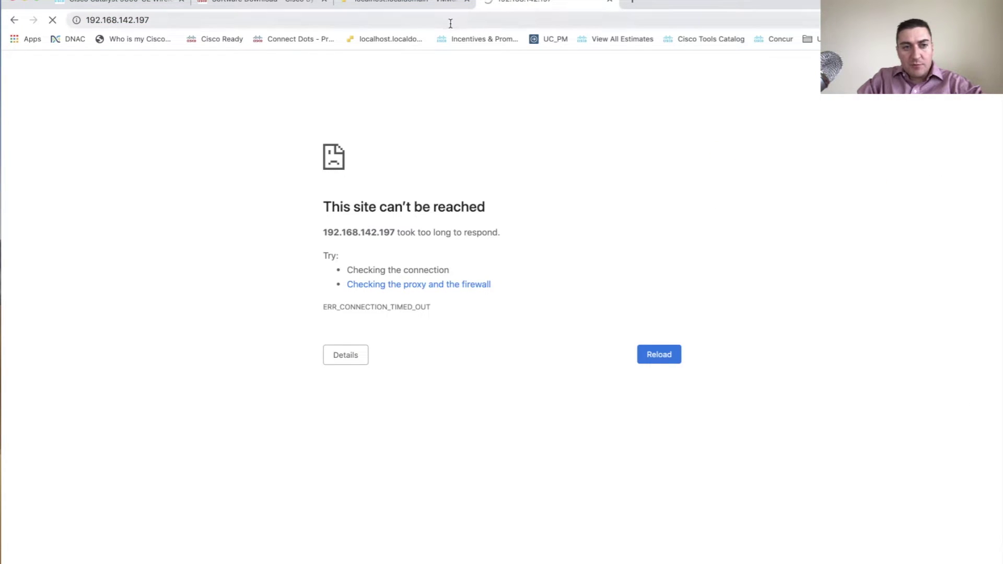
{"action": "left_click", "coordinate": [446, 20]}
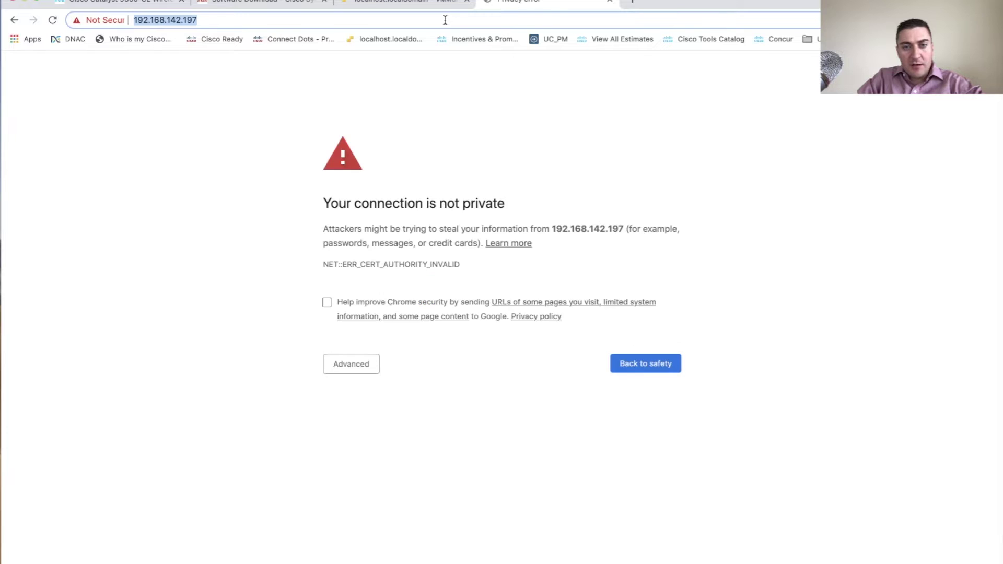
{"action": "left_click", "coordinate": [350, 369]}
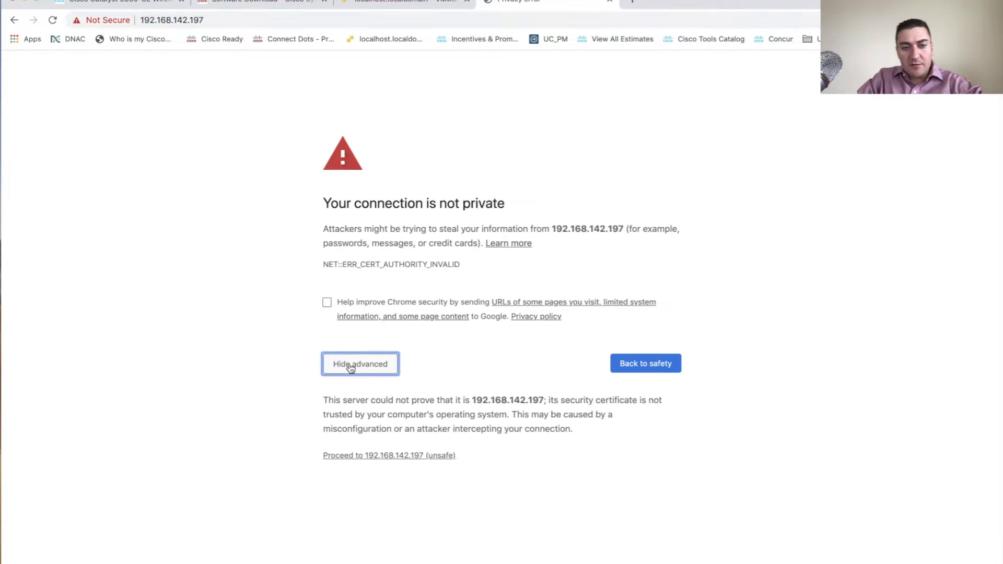
{"action": "left_click", "coordinate": [366, 456]}
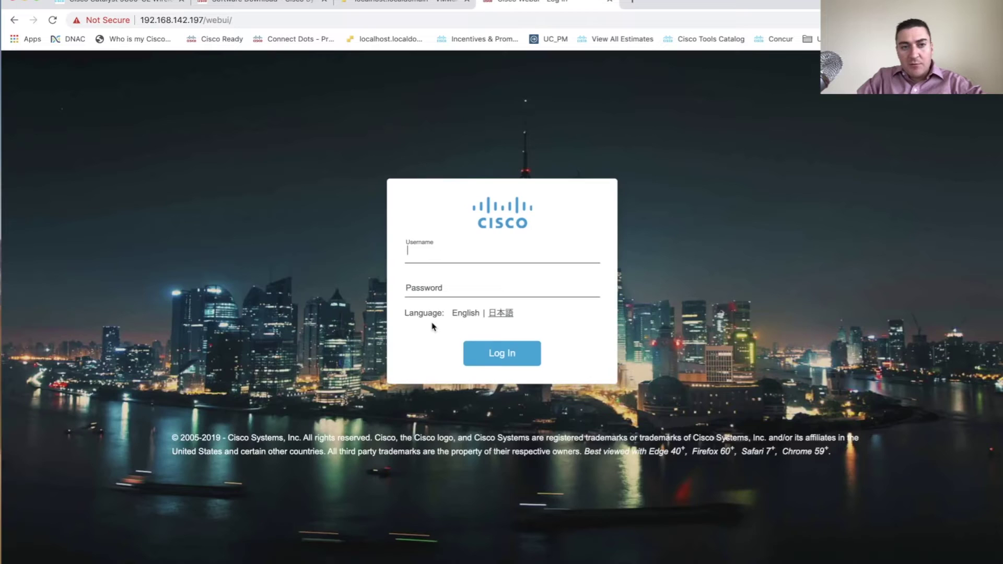
Attempt sign-in as admin with a password, which is rejected, then return to the console
{"action": "type", "text": "admin"}
{"action": "key", "text": "Tab"}
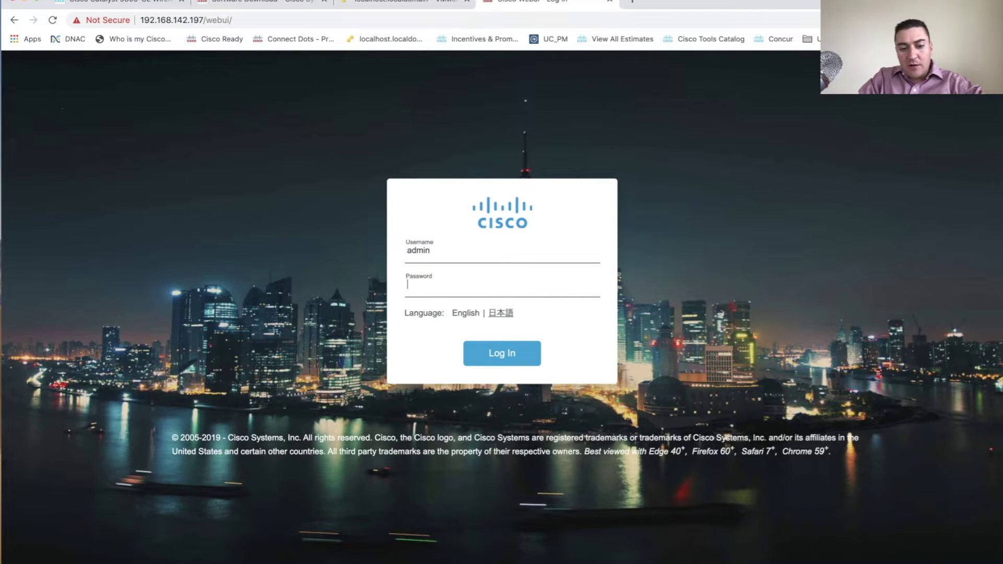
{"action": "key", "text": "Return"}
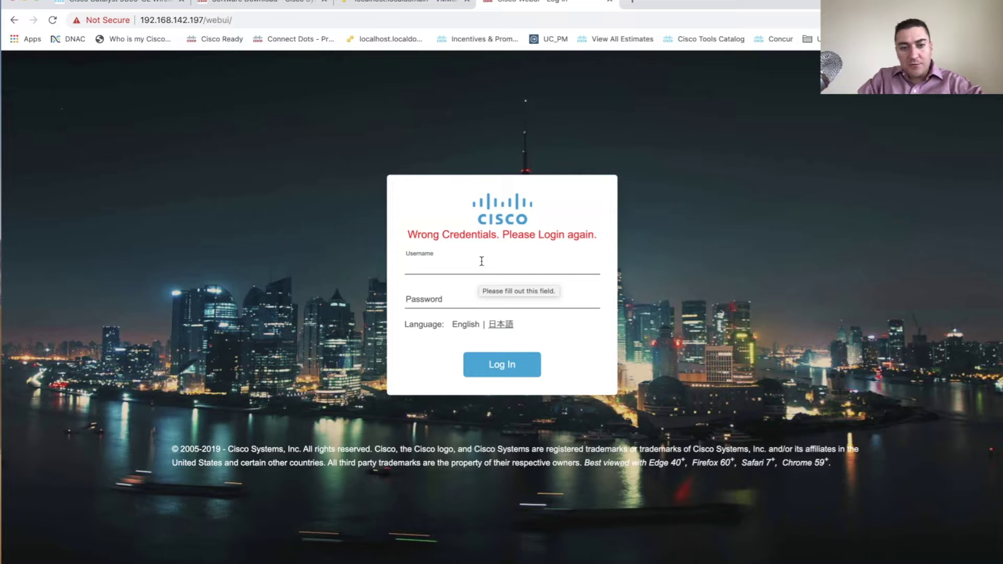
{"action": "left_click", "coordinate": [373, 2]}
{"action": "key", "text": "Return"}
{"action": "key", "text": "Return"}
{"action": "key", "text": "Return"}
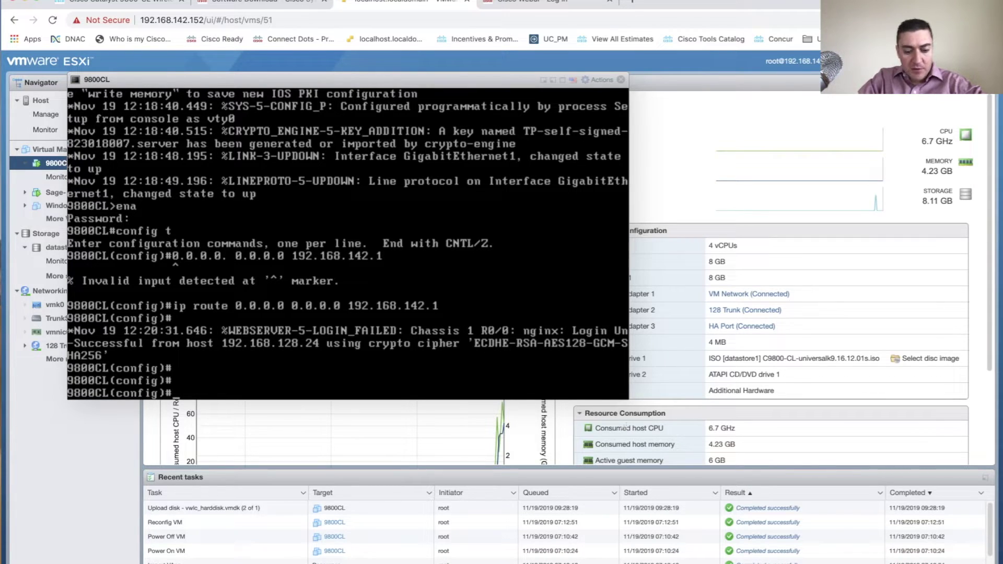
Create user admin with privilege 15 and a password, then enter admin on the WebUI login
{"action": "type", "text": "us"}
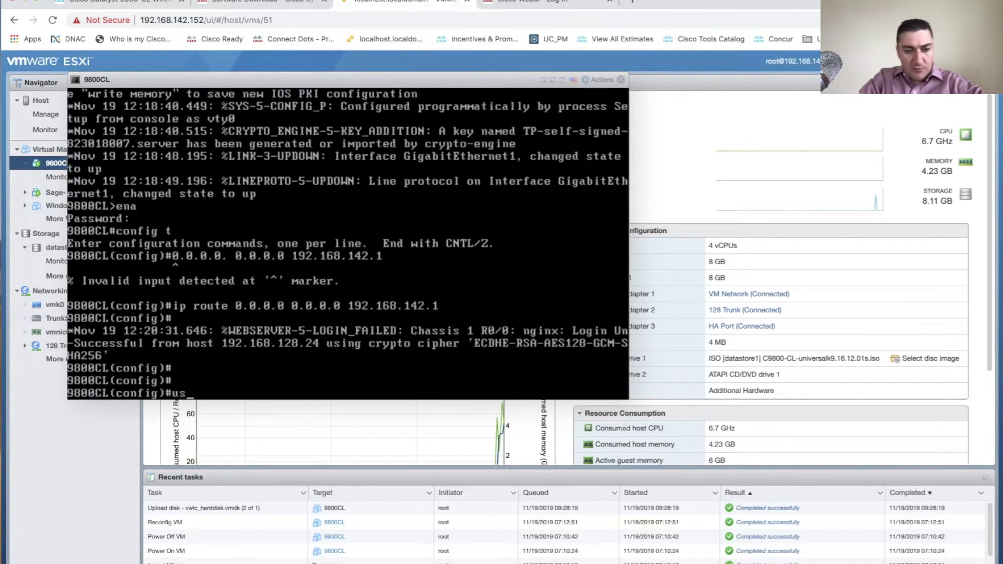
{"action": "type", "text": "ername a"}
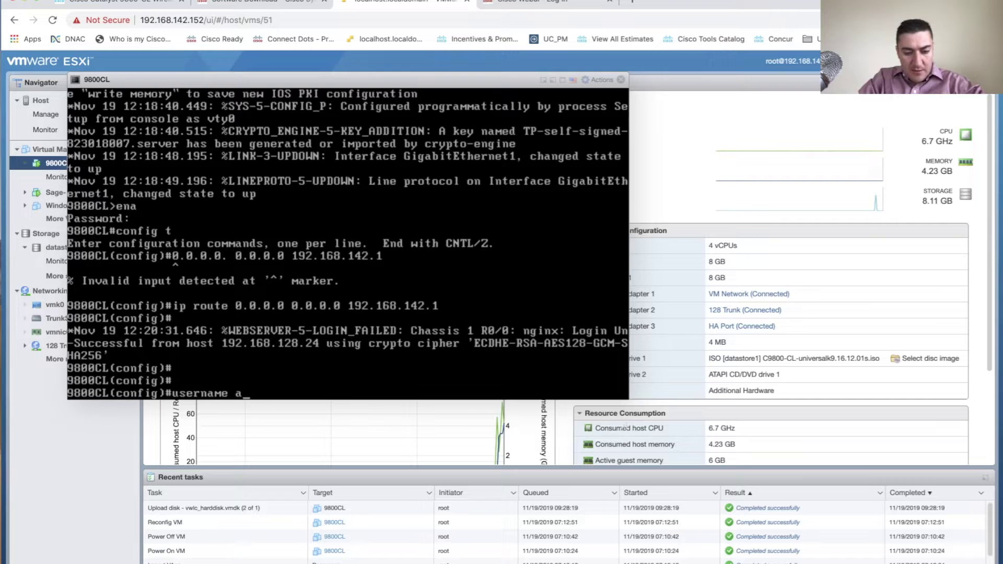
{"action": "type", "text": "dmin priv"}
{"action": "key", "text": "Tab"}
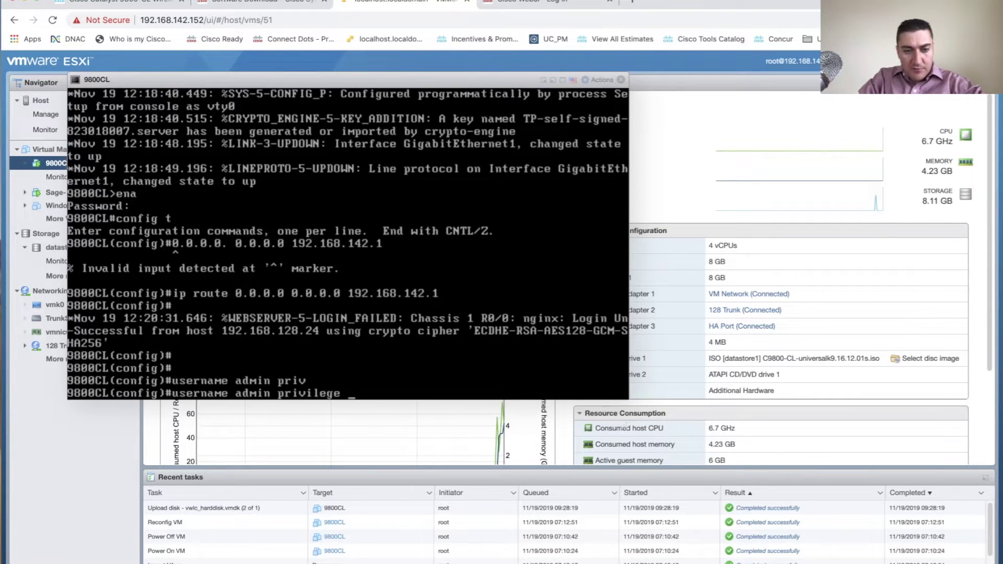
{"action": "type", "text": "15 "}
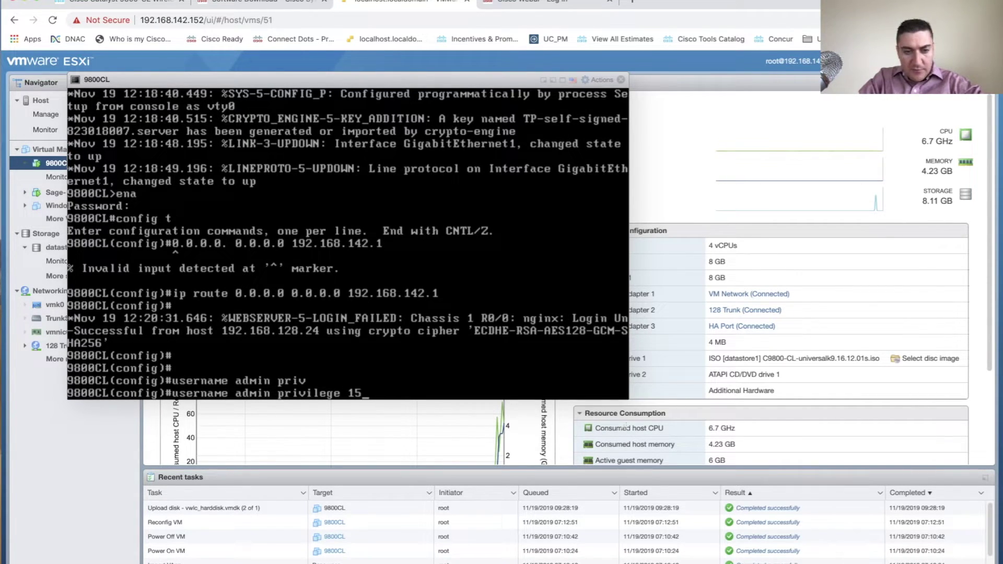
{"action": "type", "text": "passw"}
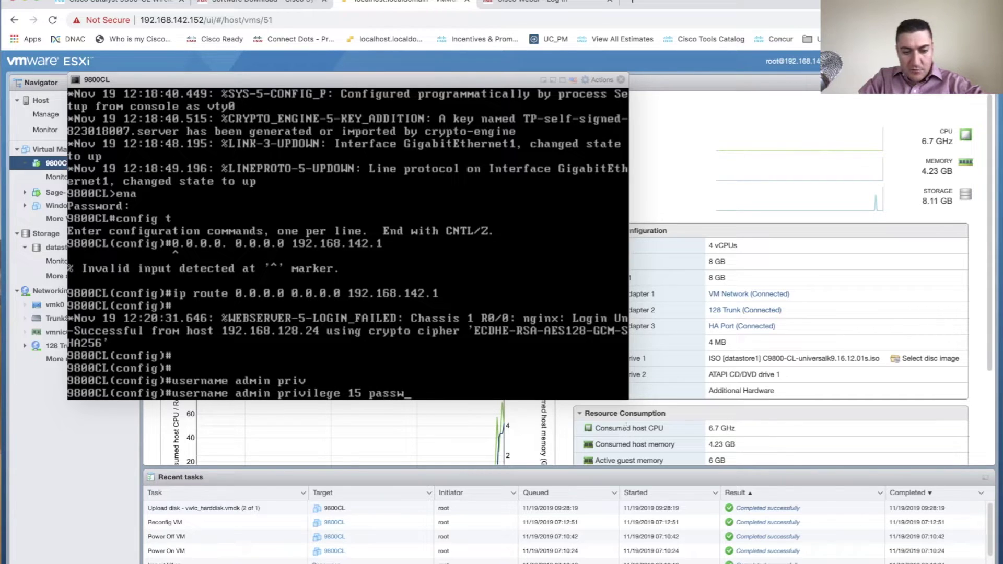
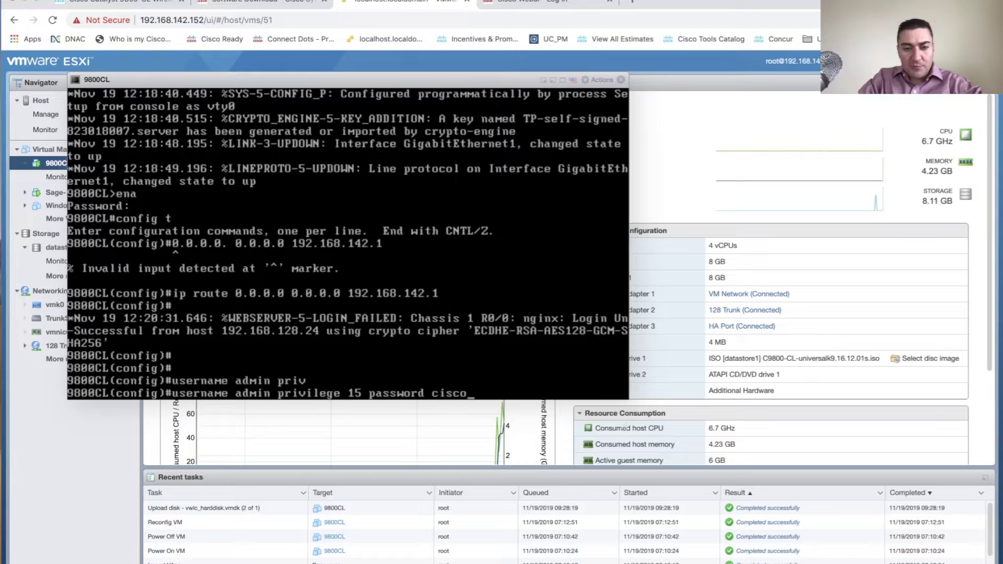
{"action": "key", "text": "Return"}
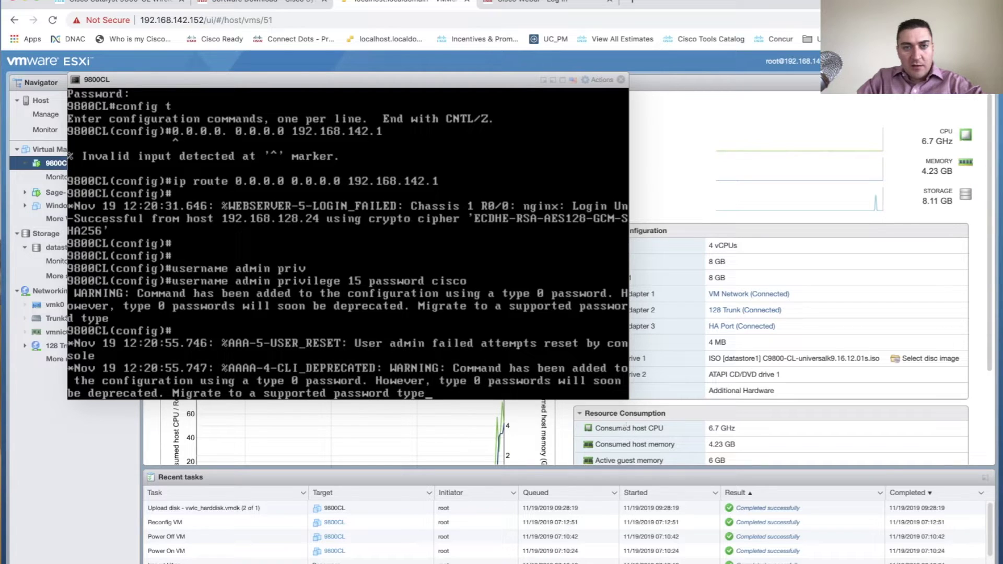
{"action": "left_click", "coordinate": [506, 4]}
{"action": "type", "text": "admin"}
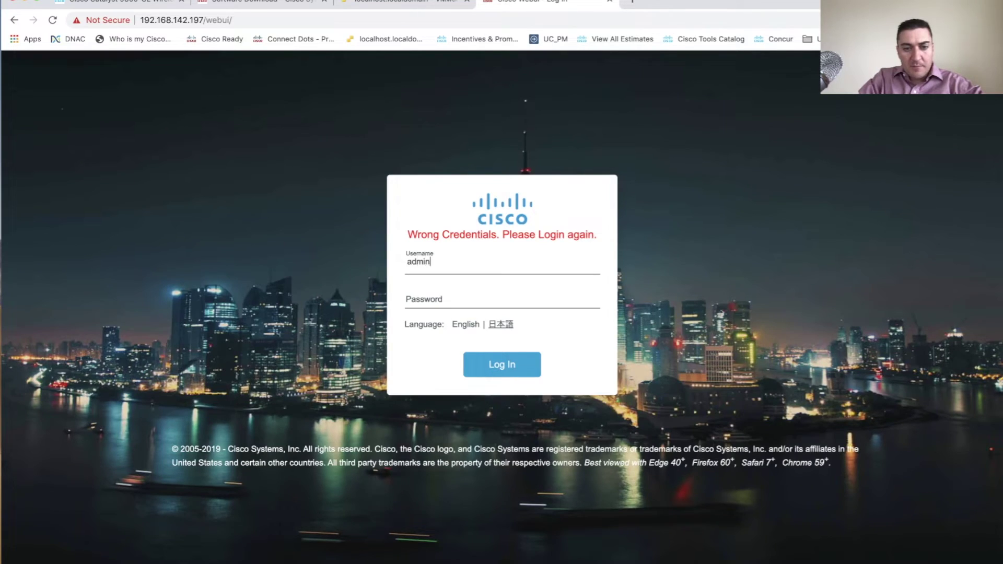
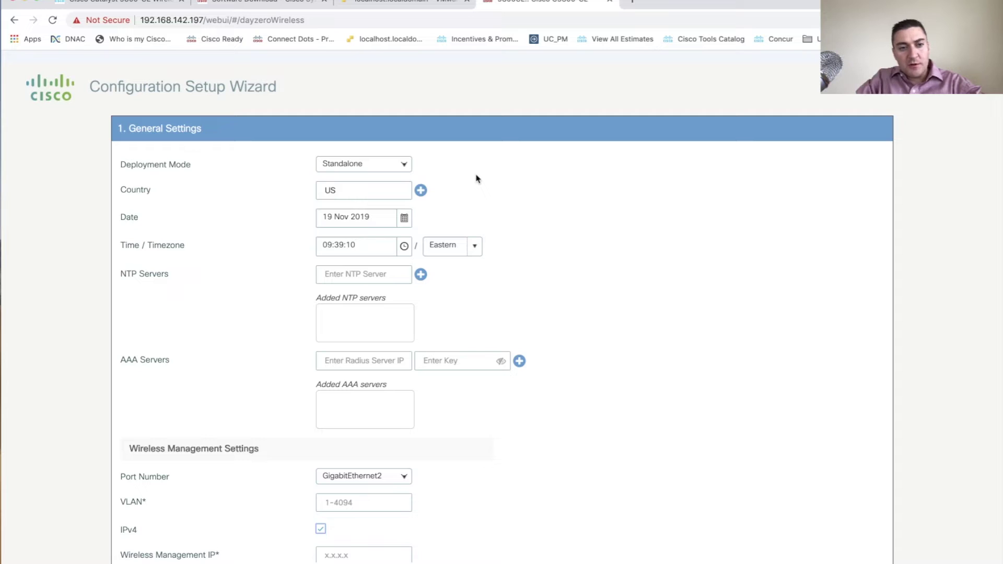
Keep Standalone deployment mode and enter 80 as the wireless management VLAN
{"action": "left_click", "coordinate": [402, 159]}
{"action": "left_click", "coordinate": [432, 159]}
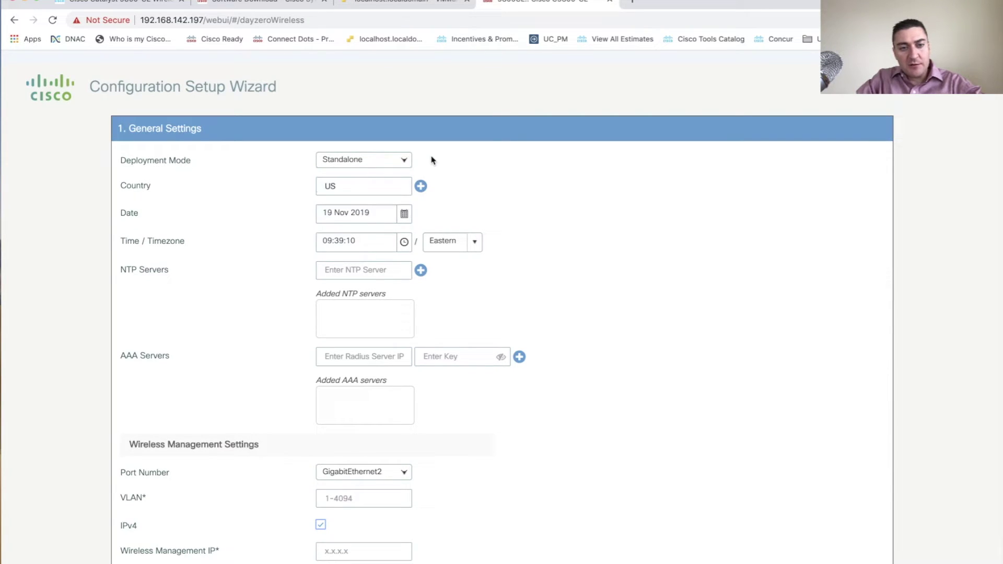
{"action": "scroll", "coordinate": [519, 182], "scroll_direction": "down", "scroll_amount": 2}
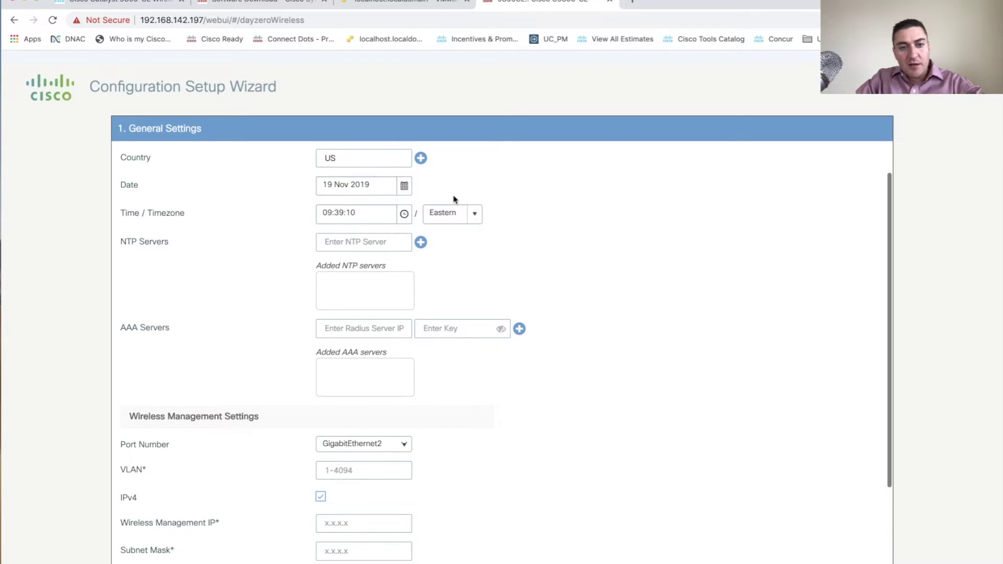
{"action": "scroll", "coordinate": [470, 251], "scroll_direction": "down", "scroll_amount": 2}
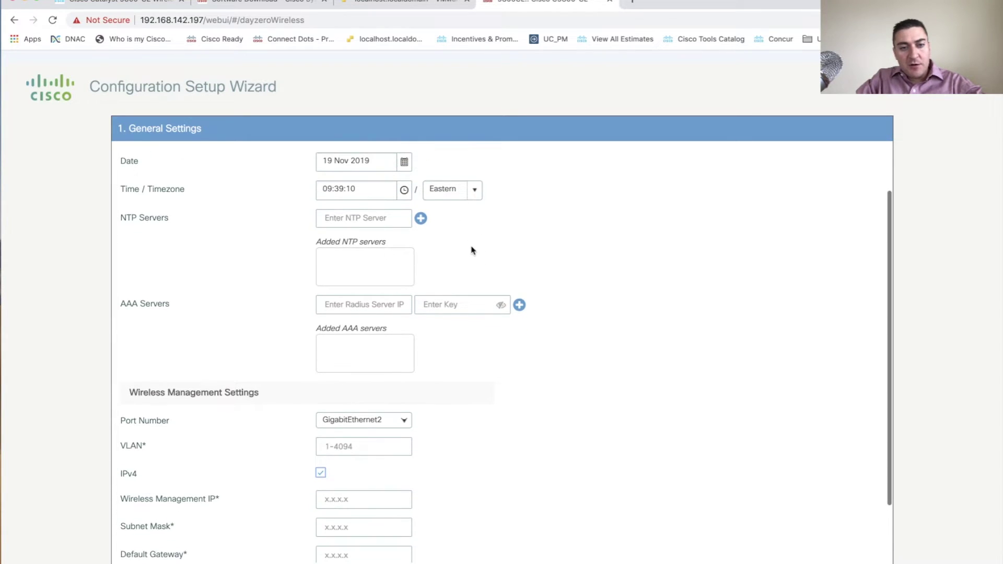
{"action": "scroll", "coordinate": [443, 258], "scroll_direction": "down", "scroll_amount": 1}
{"action": "scroll", "coordinate": [444, 258], "scroll_direction": "down", "scroll_amount": 2}
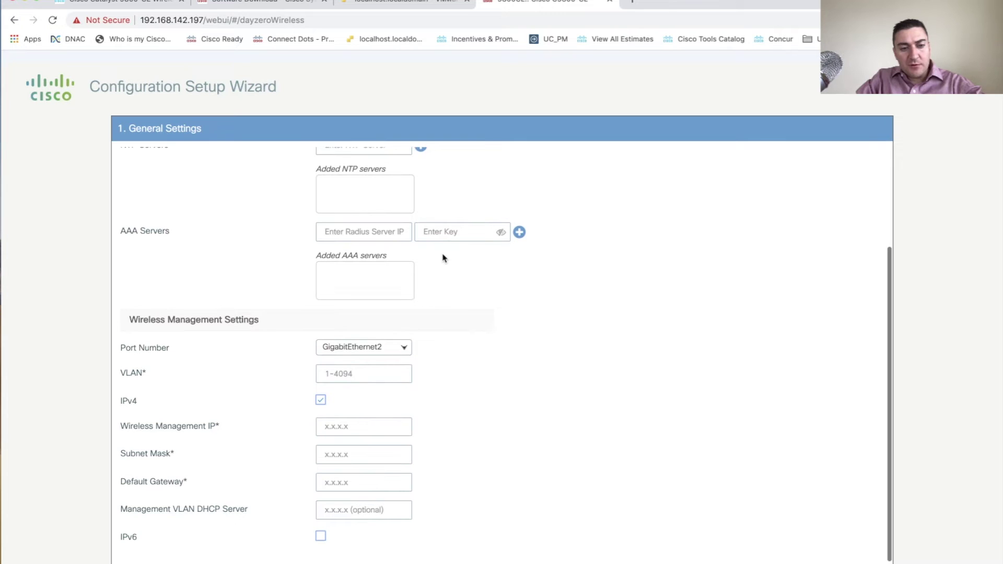
{"action": "scroll", "coordinate": [472, 343], "scroll_direction": "down", "scroll_amount": 1}
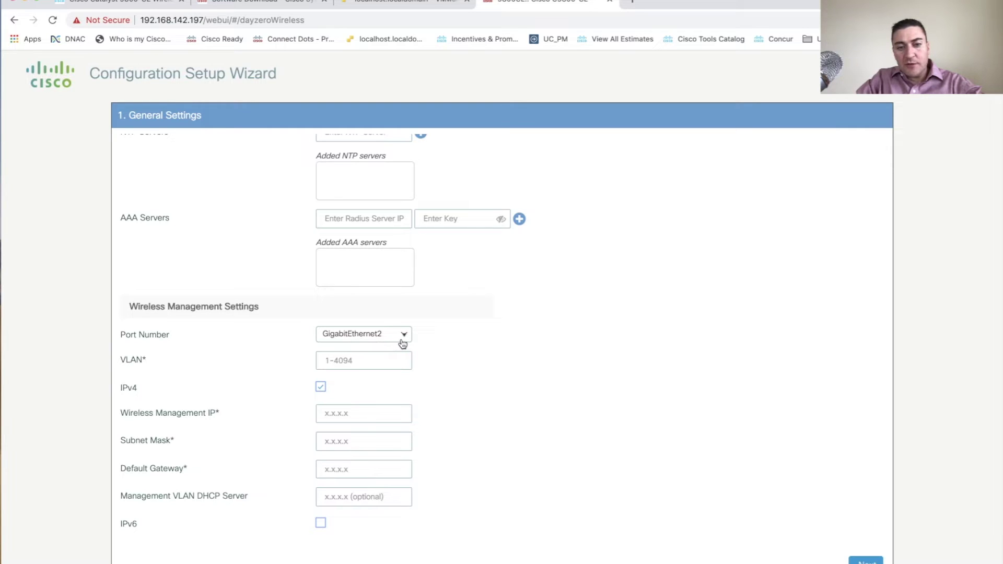
{"action": "left_click", "coordinate": [390, 360]}
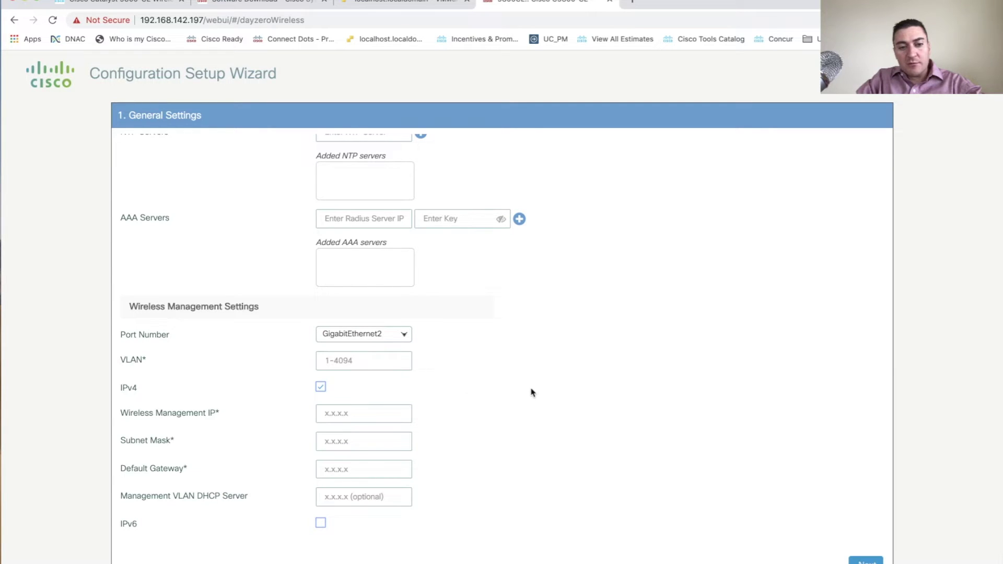
{"action": "type", "text": "80"}
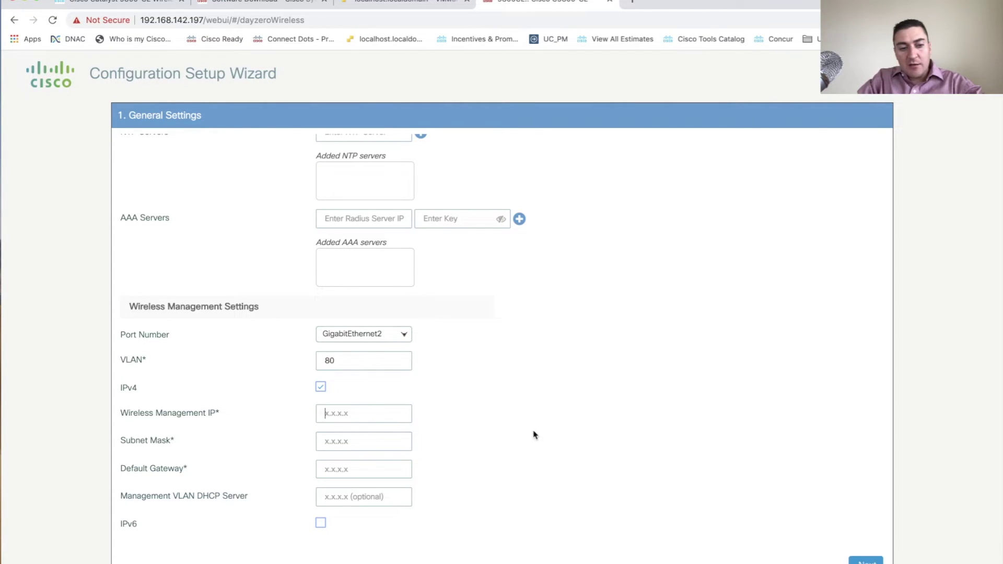
Set management IP 192.168.80.5, mask 255.255.255.0, gateway 192.168.80.1, then continue to Wireless Network Settings
{"action": "type", "text": "192.168.80.5"}
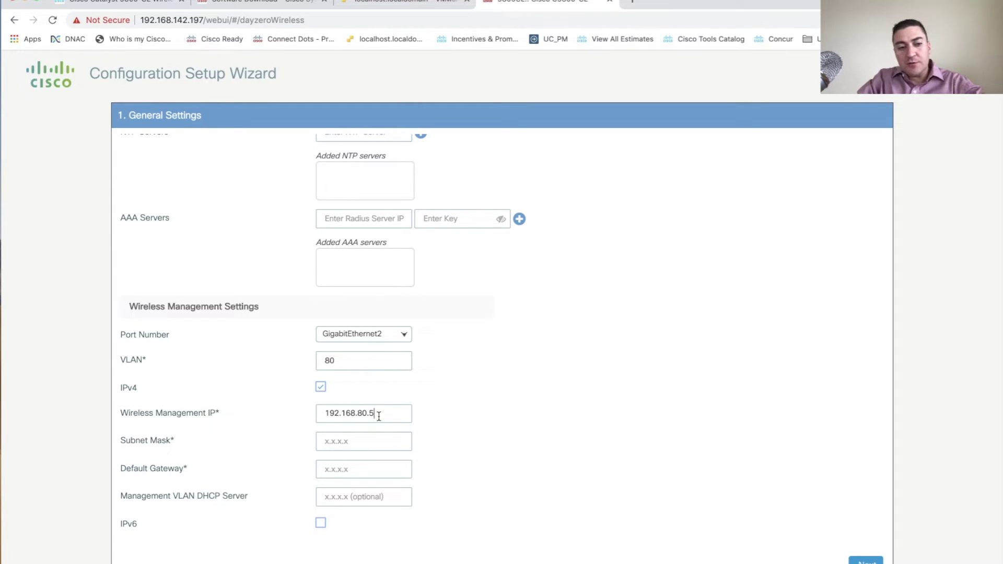
{"action": "left_click", "coordinate": [361, 439]}
{"action": "type", "text": "2"}
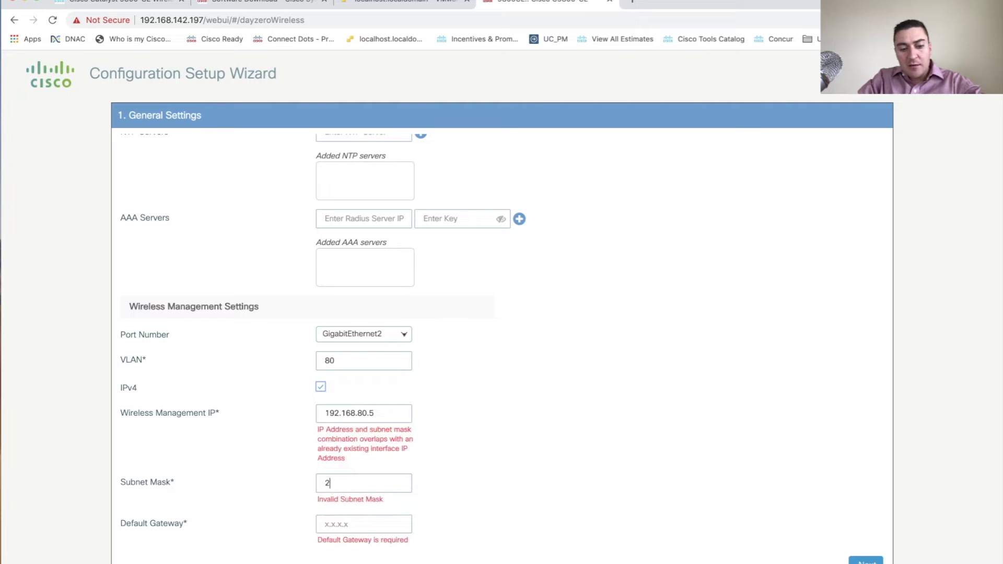
{"action": "type", "text": "55.25"}
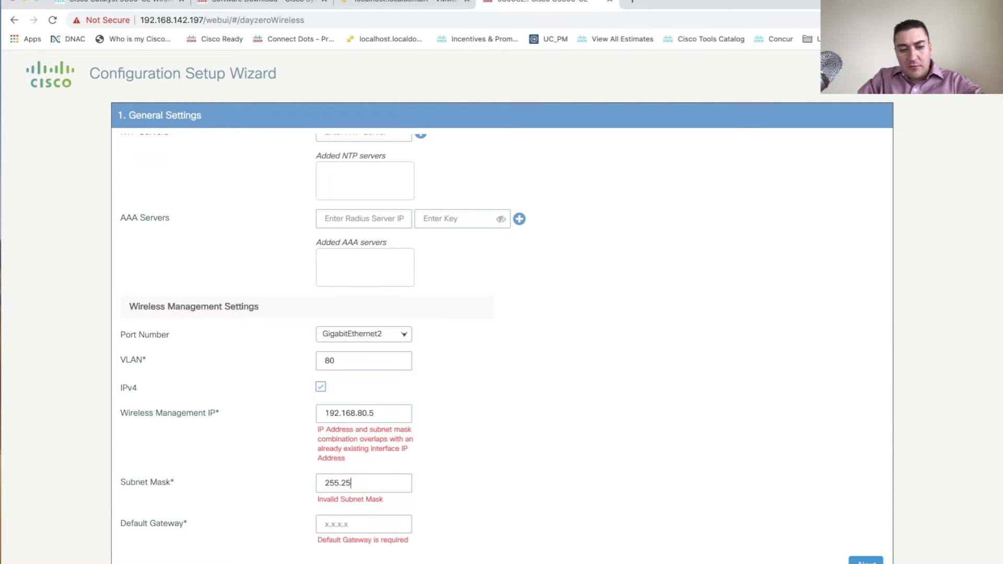
{"action": "type", "text": "5.255.0"}
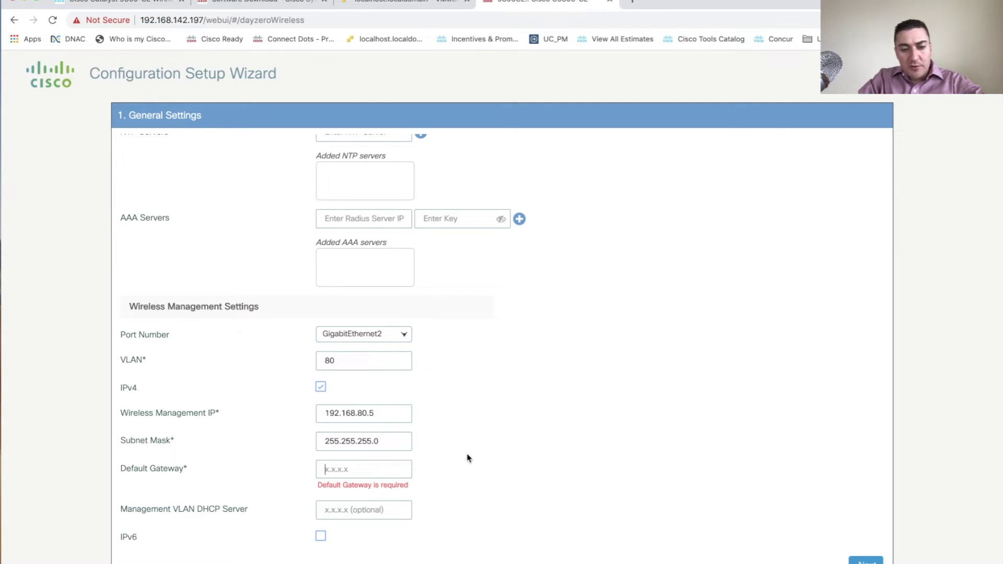
{"action": "type", "text": "192.168.80"}
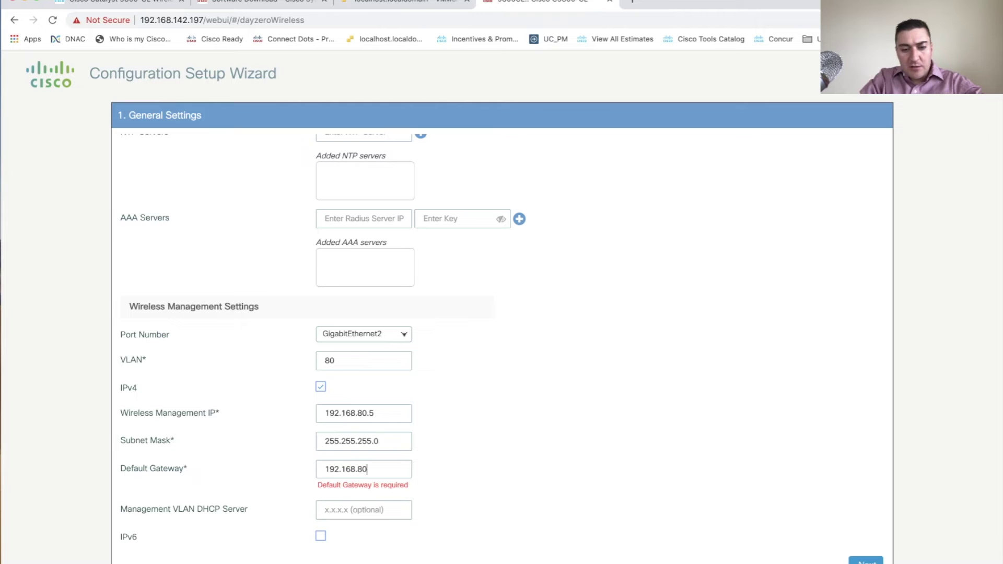
{"action": "type", "text": ".1"}
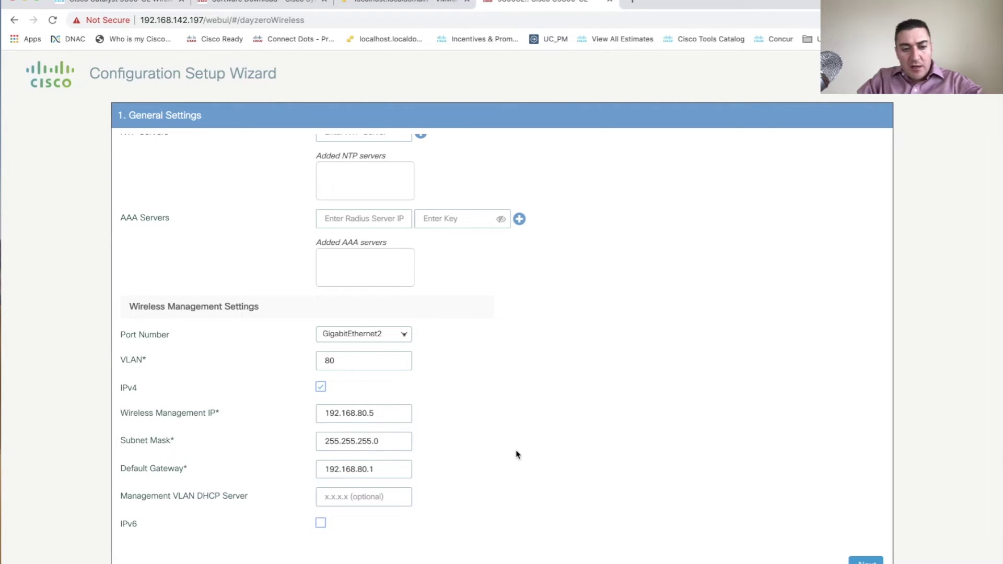
{"action": "scroll", "coordinate": [517, 455], "scroll_direction": "up", "scroll_amount": 2}
{"action": "scroll", "coordinate": [518, 455], "scroll_direction": "up", "scroll_amount": 2}
{"action": "scroll", "coordinate": [517, 454], "scroll_direction": "down", "scroll_amount": 5}
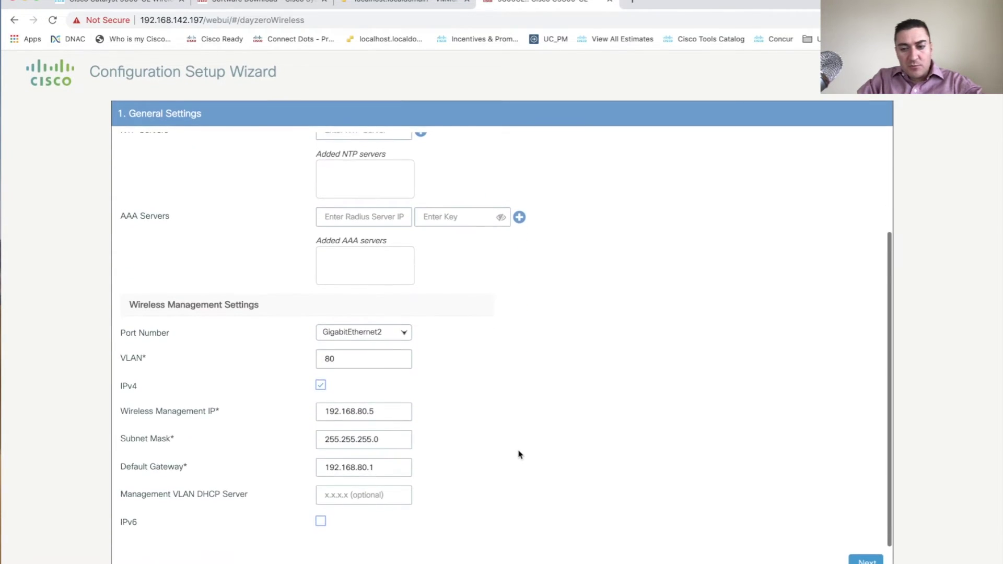
{"action": "left_click", "coordinate": [866, 561]}
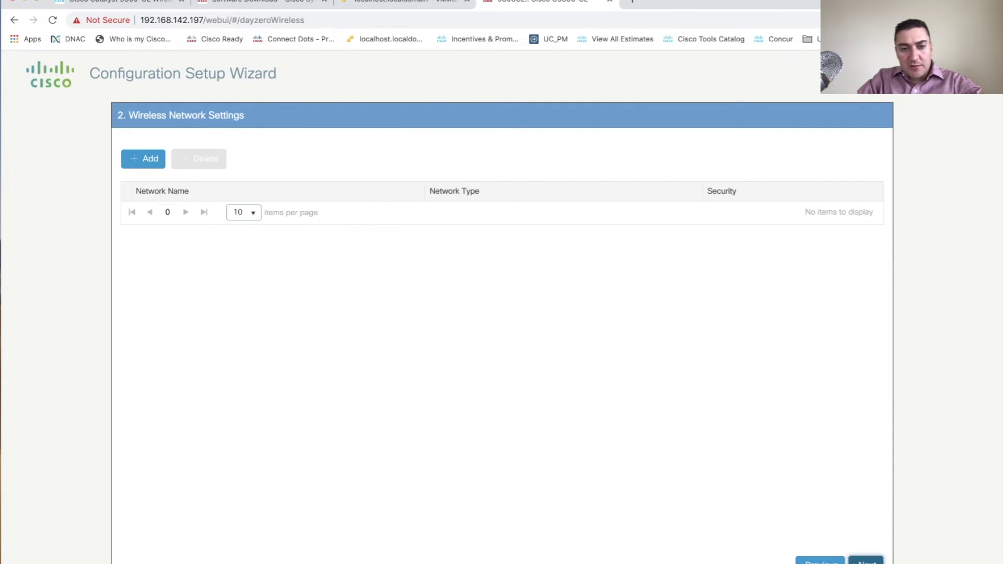
Add an Employee network named testSSID with WPA2 Personal security and its pre-shared key
{"action": "left_click", "coordinate": [142, 162]}
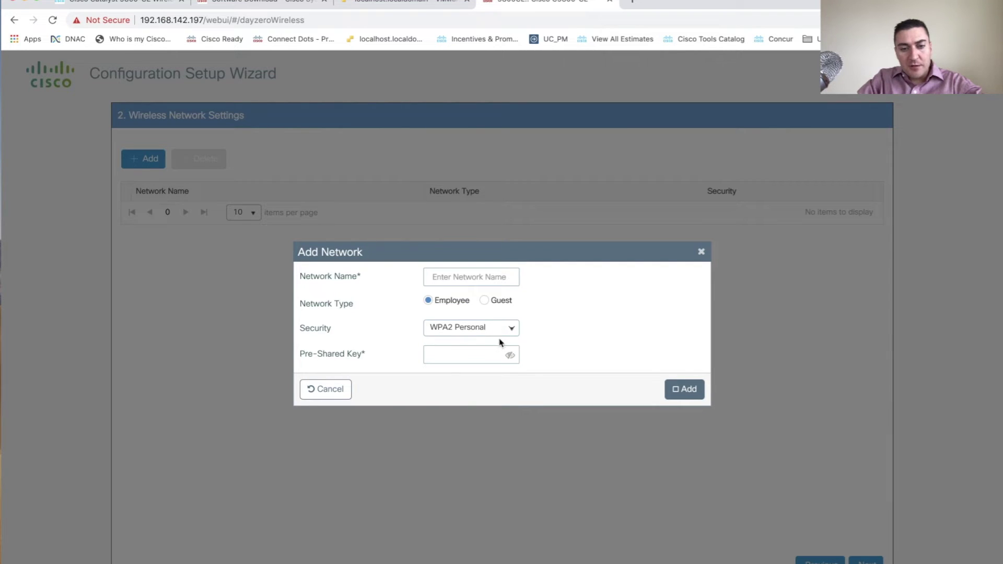
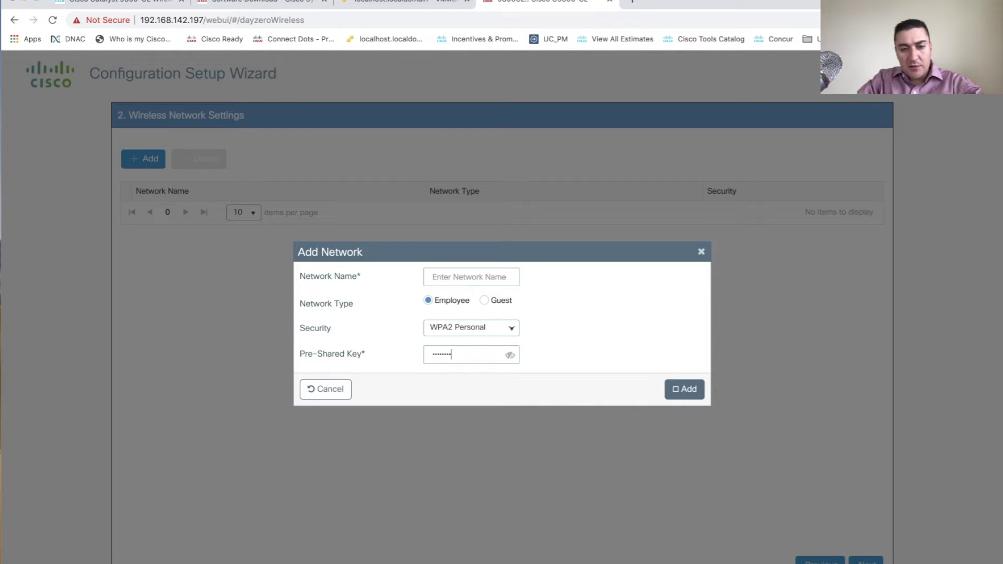
{"action": "left_click", "coordinate": [688, 390]}
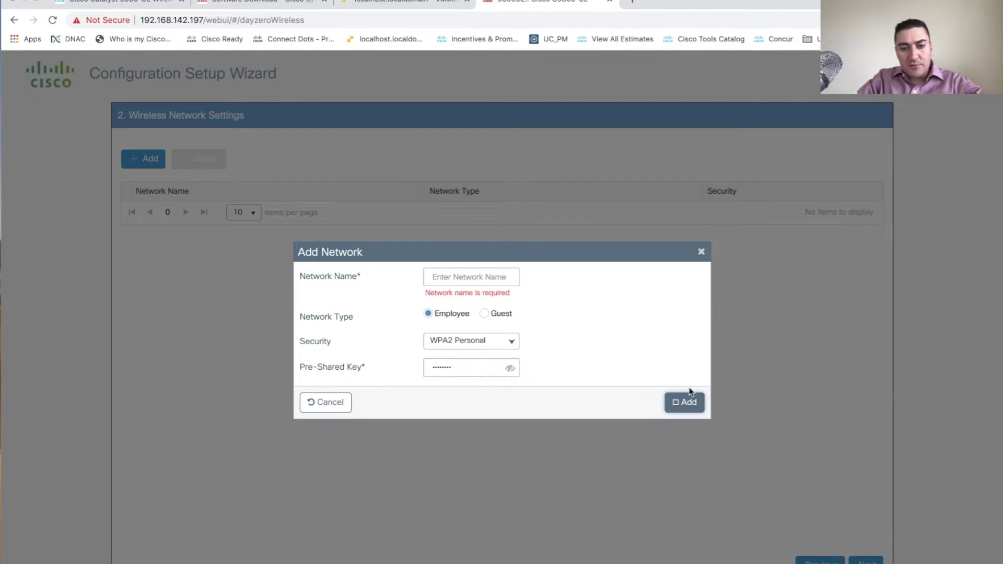
{"action": "left_click", "coordinate": [452, 279]}
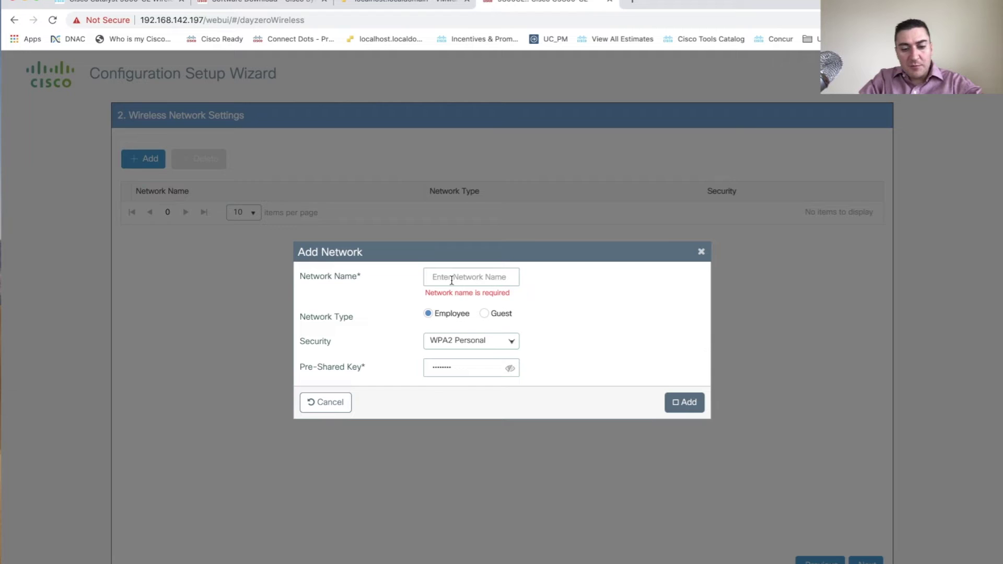
{"action": "type", "text": "testSSID"}
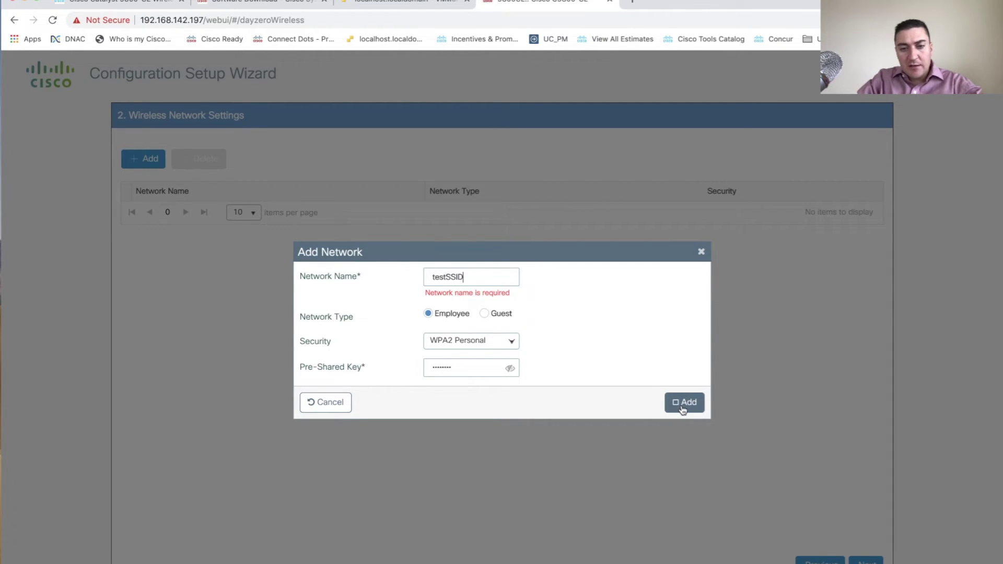
{"action": "left_click", "coordinate": [684, 404]}
{"action": "left_click", "coordinate": [679, 388]}
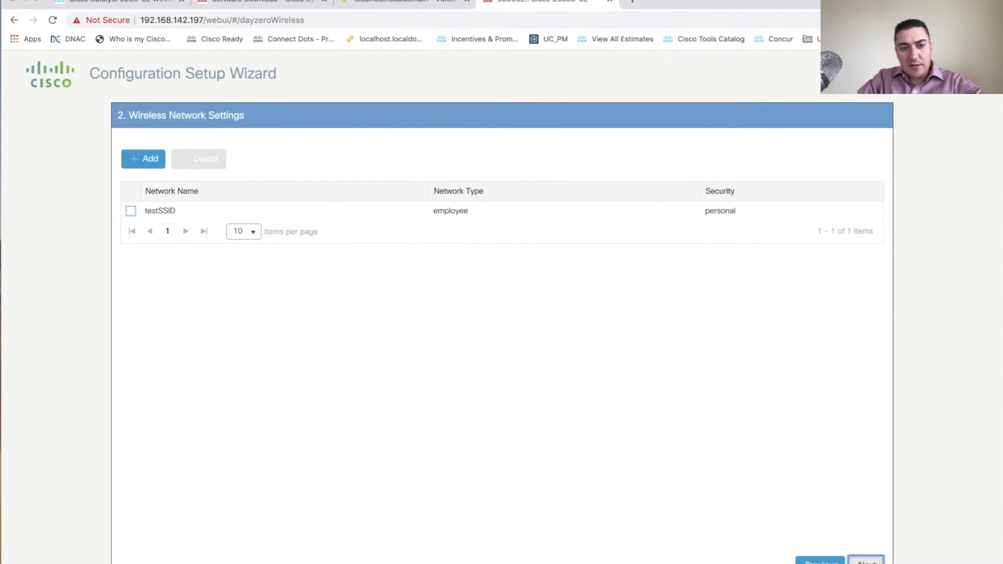
Enter the AP certificate password in Advanced Settings and go to the configuration summary
{"action": "left_click", "coordinate": [865, 561]}
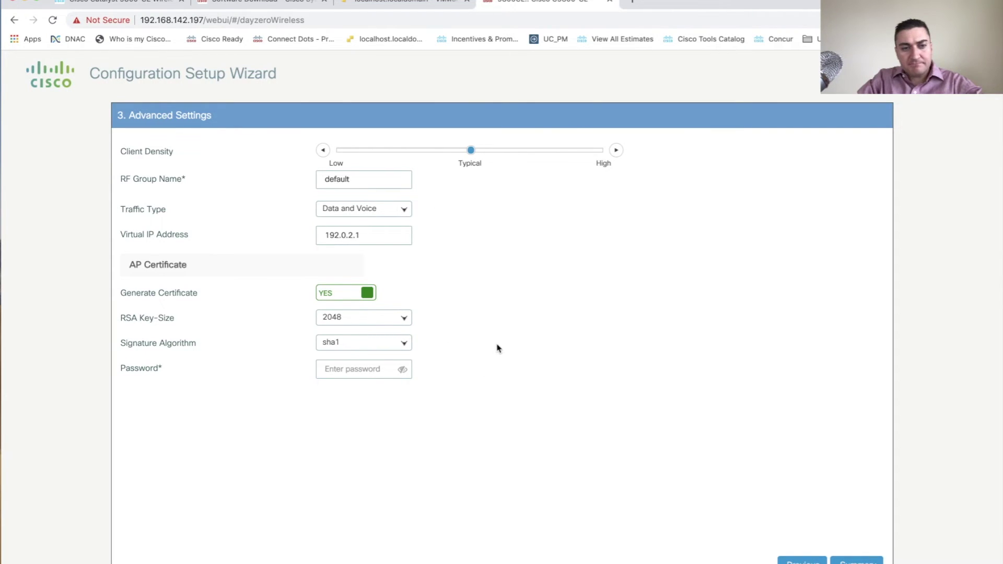
{"action": "left_click", "coordinate": [341, 371]}
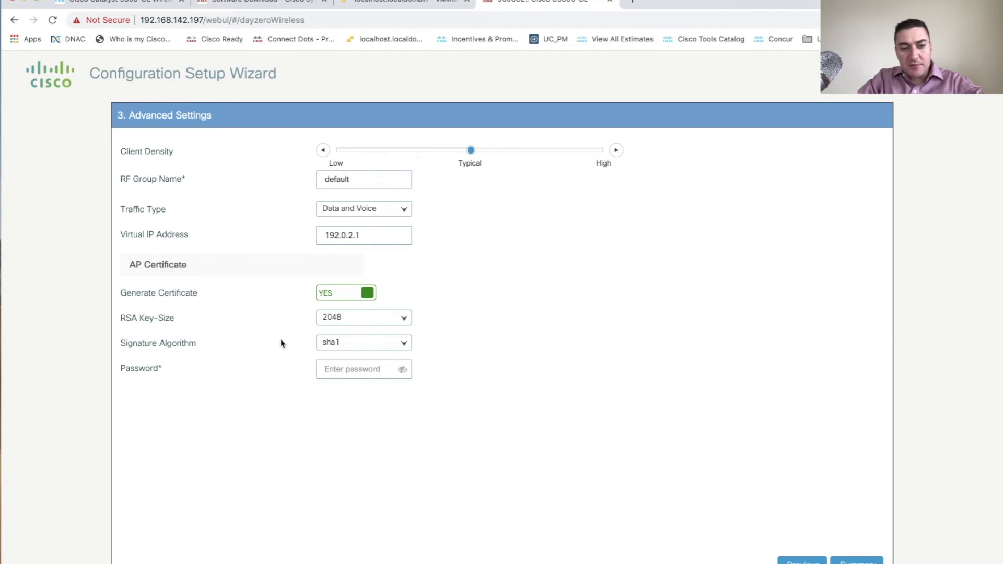
{"action": "type", "text": "*****"}
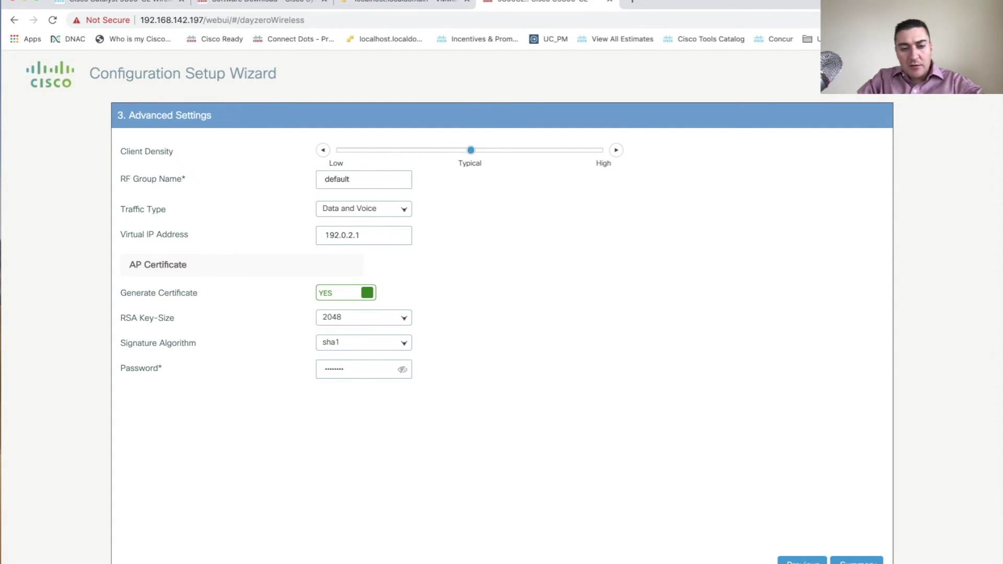
{"action": "key", "text": "BackSpace"}
{"action": "key", "text": "BackSpace"}
{"action": "key", "text": "BackSpace"}
{"action": "key", "text": "BackSpace"}
{"action": "type", "text": "********"}
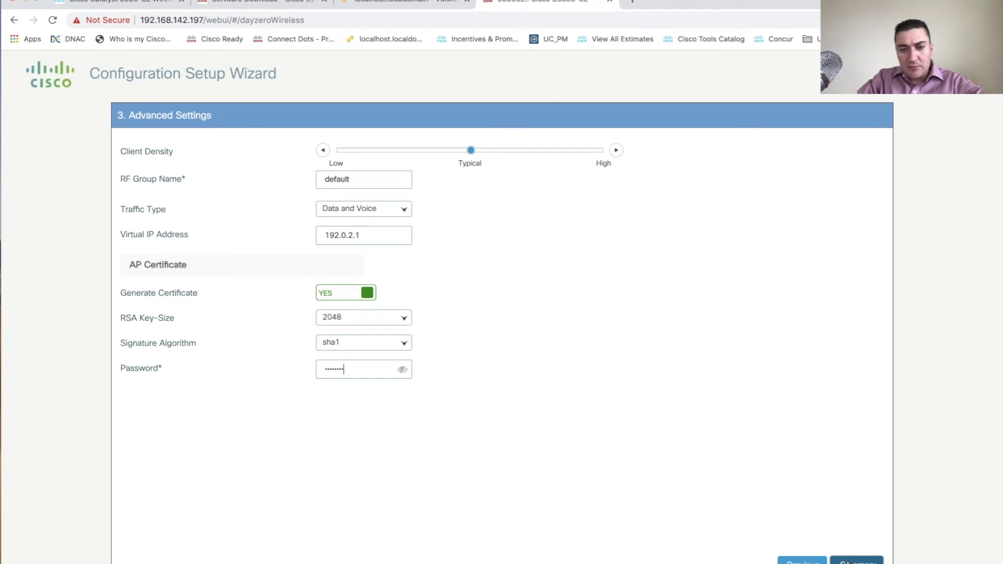
{"action": "left_click", "coordinate": [857, 561]}
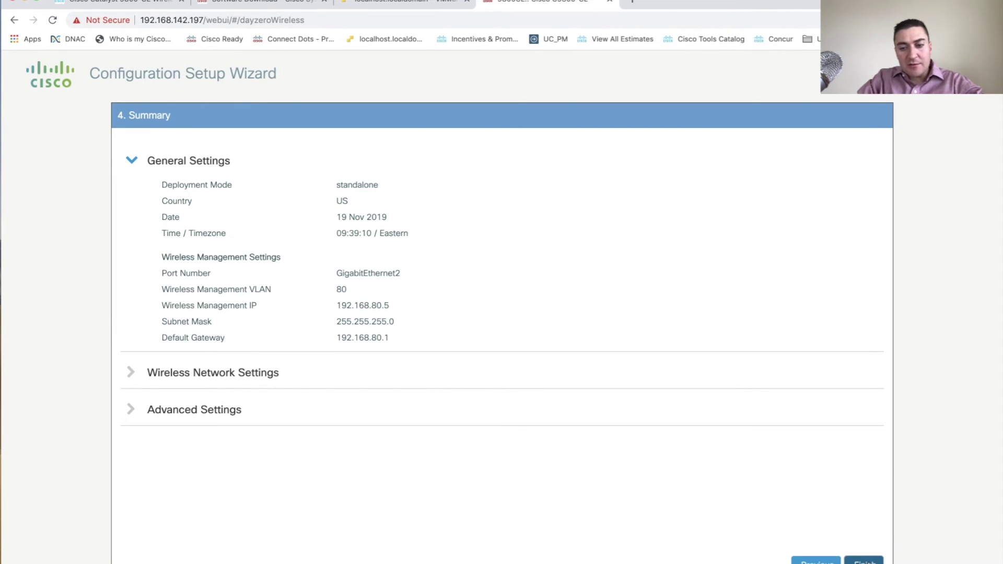
Finish and confirm the wizard configuration, then sign back in with the administrator account
{"action": "left_click", "coordinate": [864, 560]}
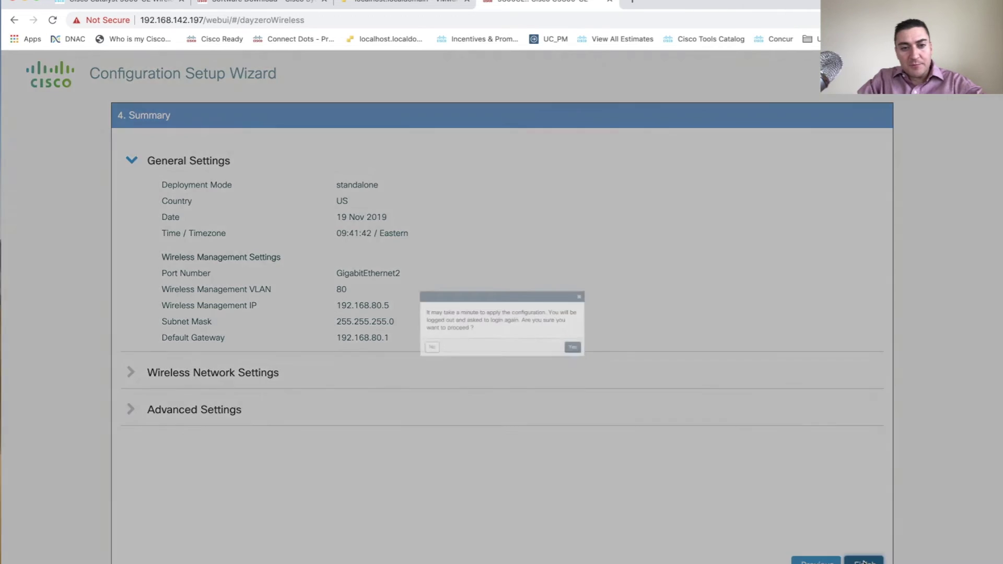
{"action": "left_click", "coordinate": [635, 374]}
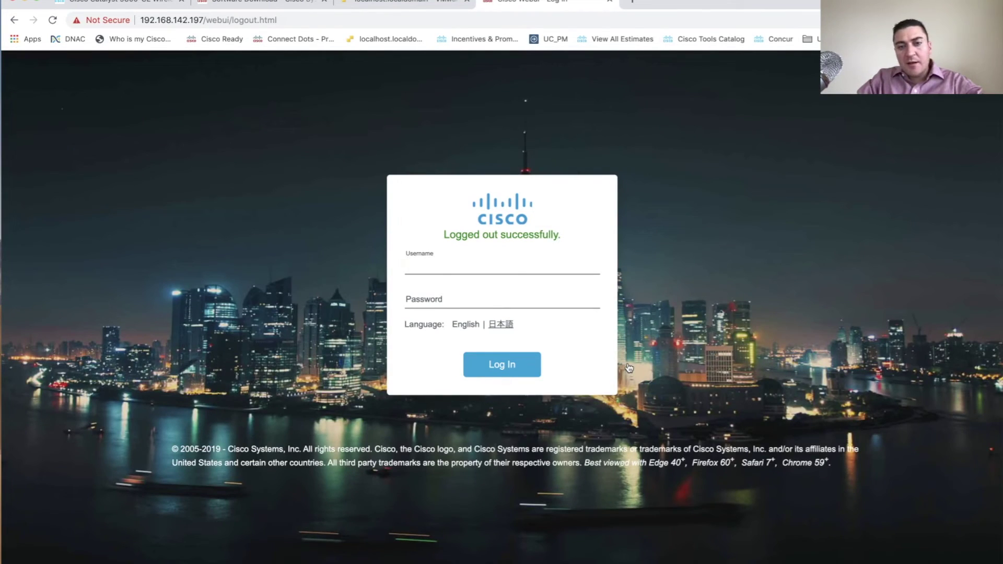
{"action": "left_click", "coordinate": [483, 262]}
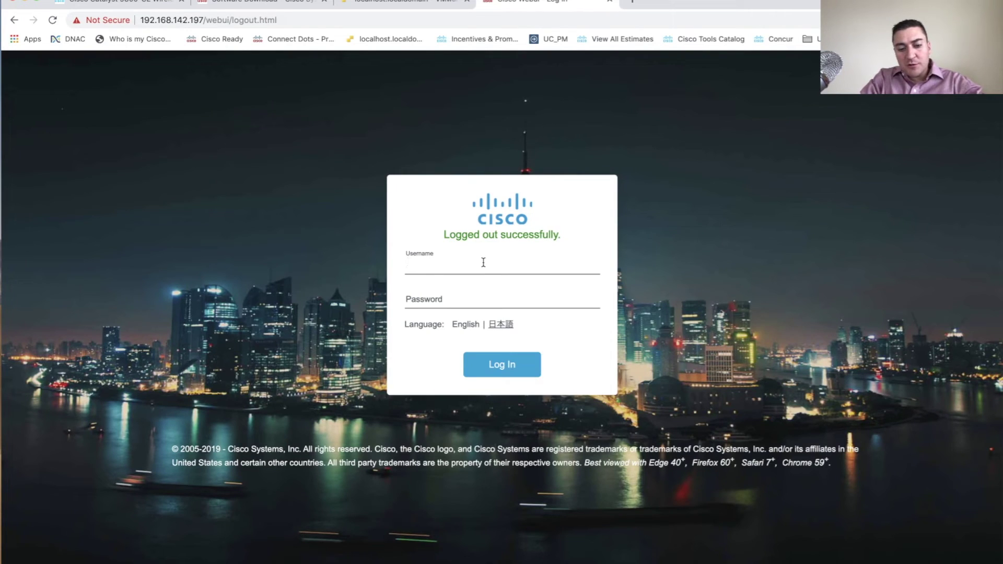
{"action": "type", "text": "admin"}
{"action": "key", "text": "Tab"}
{"action": "key", "text": "Return"}
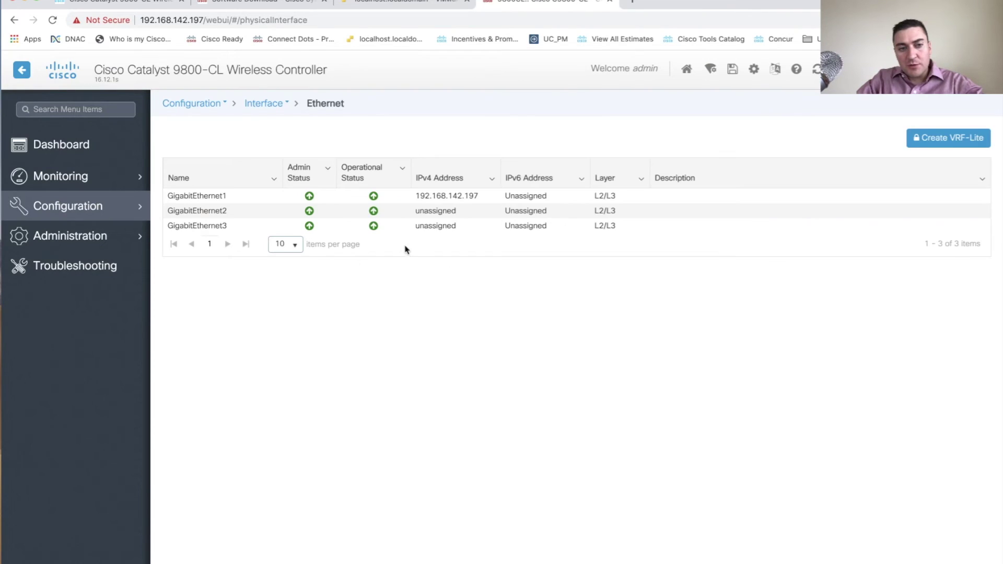
Open the Dashboard from the left navigation menu
{"action": "left_click", "coordinate": [54, 148]}
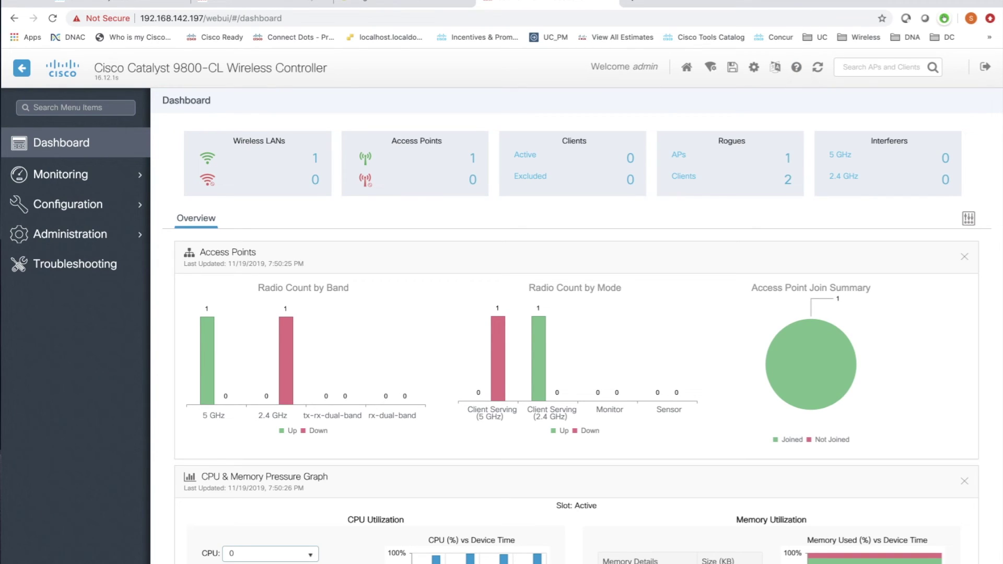
Connect the laptop's Wi-Fi to testSSID using its password and verify the connection
{"action": "left_click", "coordinate": [805, 0]}
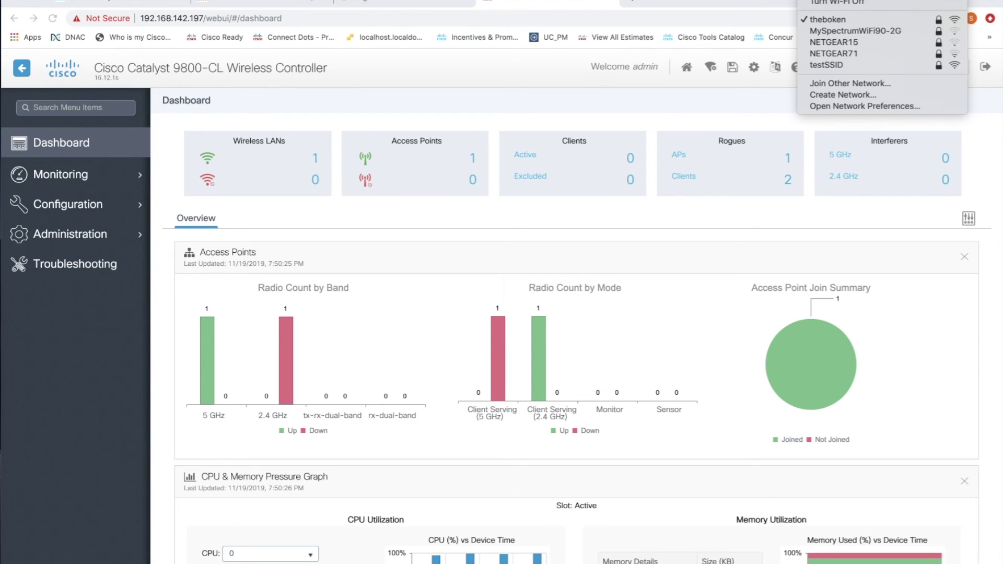
{"action": "left_click", "coordinate": [849, 66]}
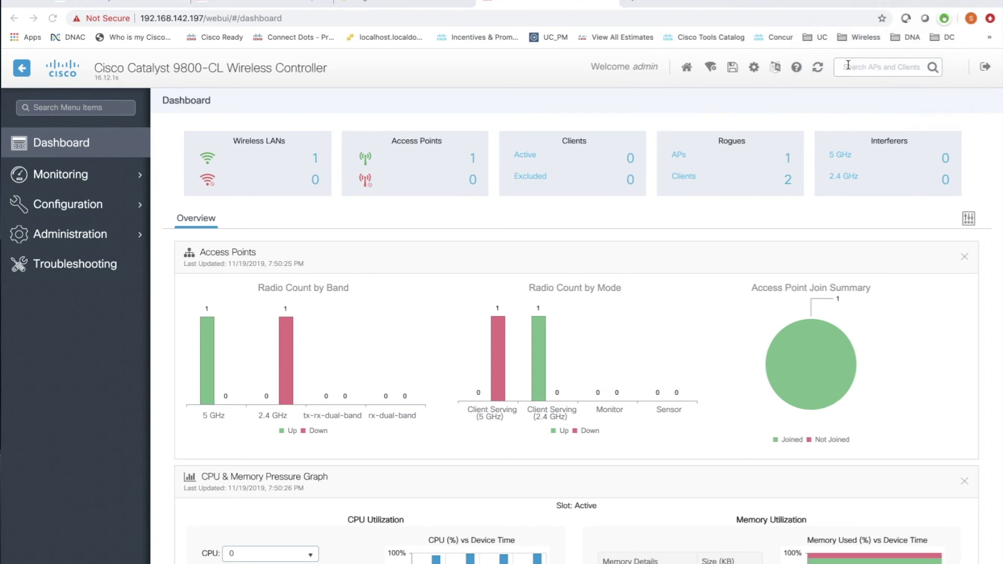
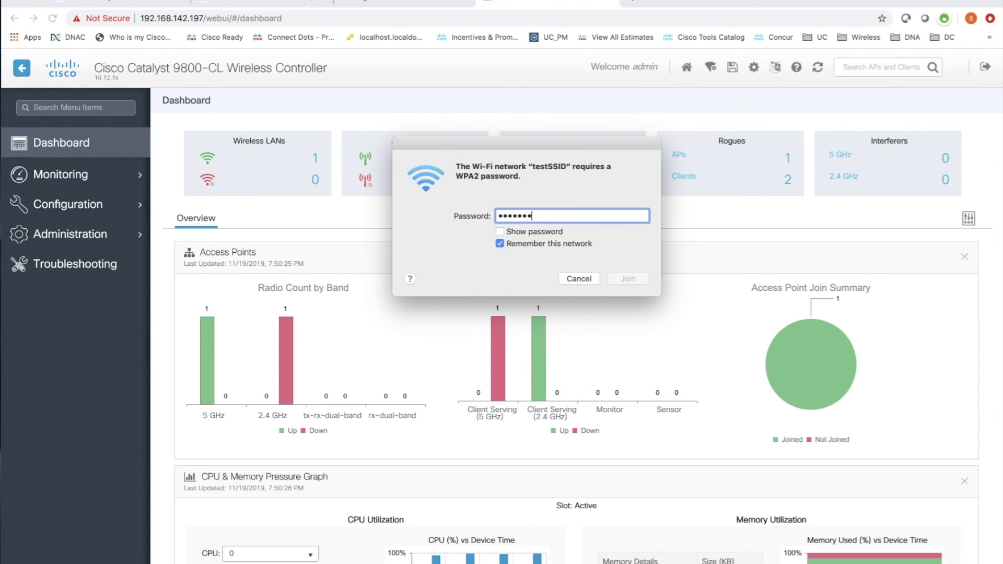
{"action": "key", "text": "Return"}
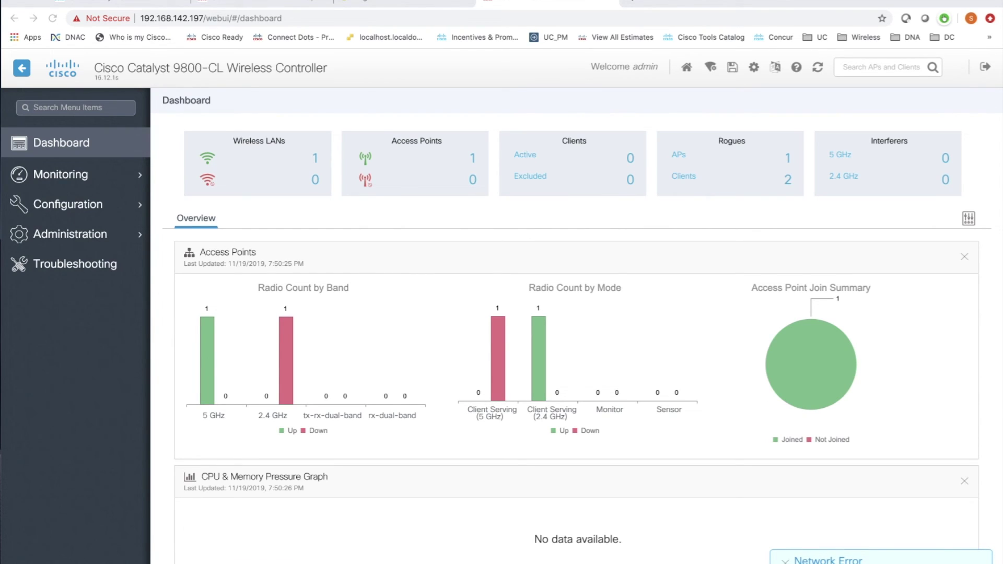
{"action": "left_click", "coordinate": [824, 1]}
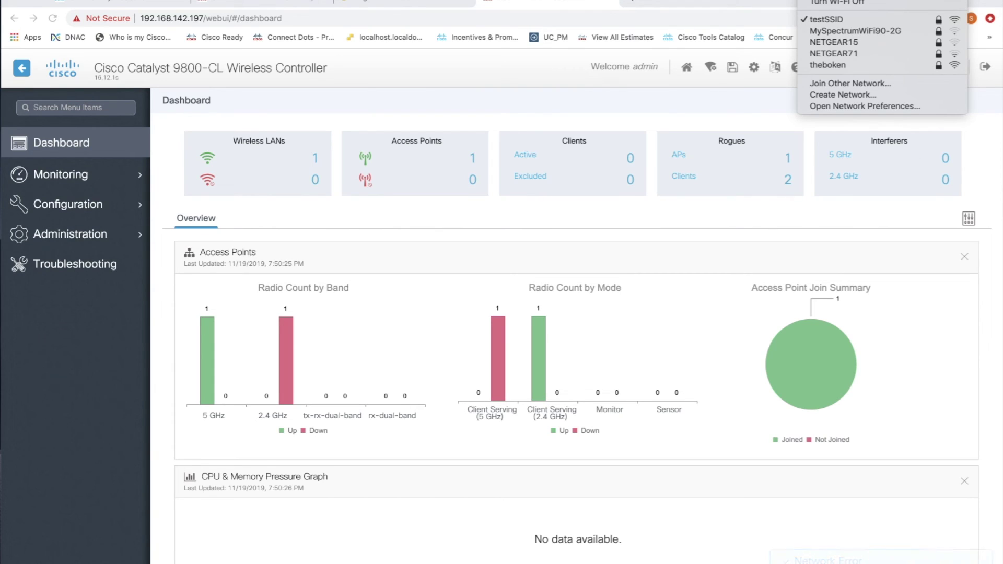
{"action": "left_click", "coordinate": [615, 53]}
Load yahoo.com in a new browser tab, then switch back to the controller dashboard
{"action": "left_click", "coordinate": [630, 3]}
{"action": "type", "text": "y"}
{"action": "key", "text": "Return"}
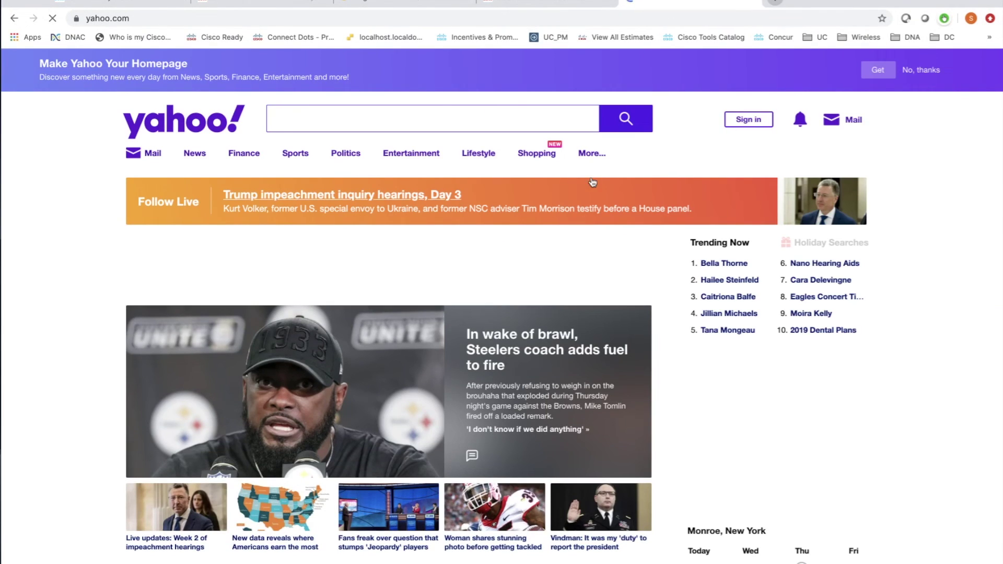
{"action": "scroll", "coordinate": [582, 261], "scroll_direction": "down", "scroll_amount": 2}
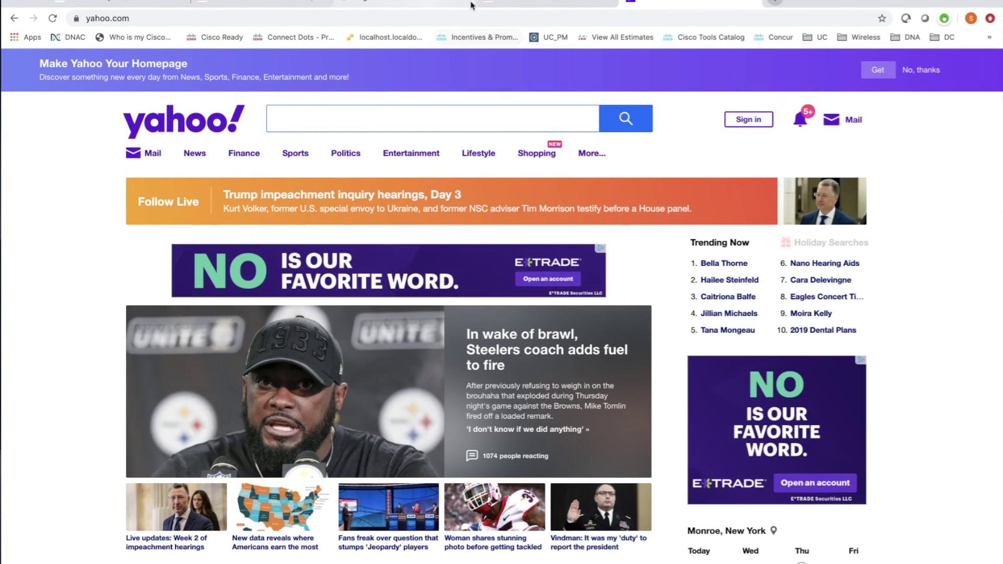
{"action": "left_click", "coordinate": [514, 10]}
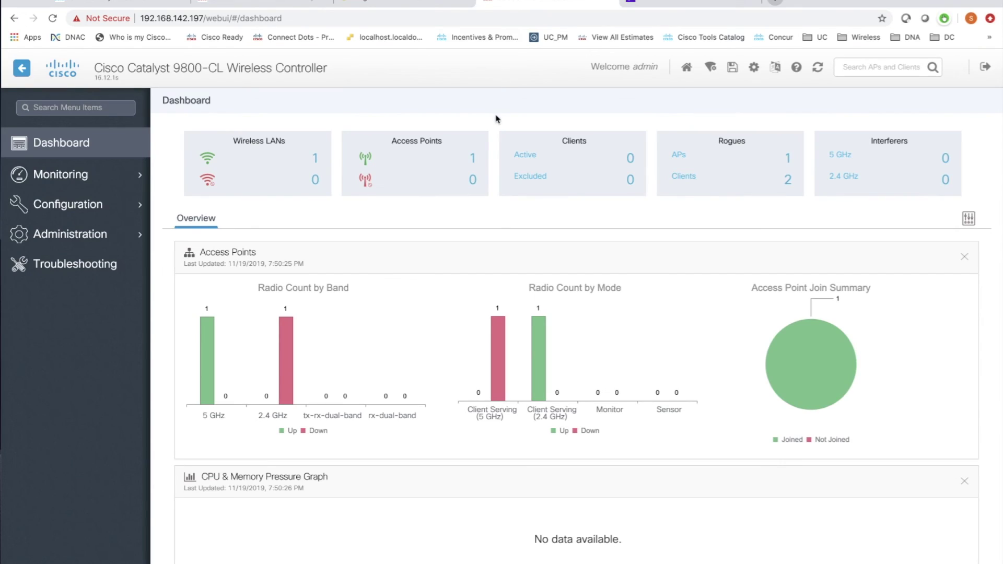